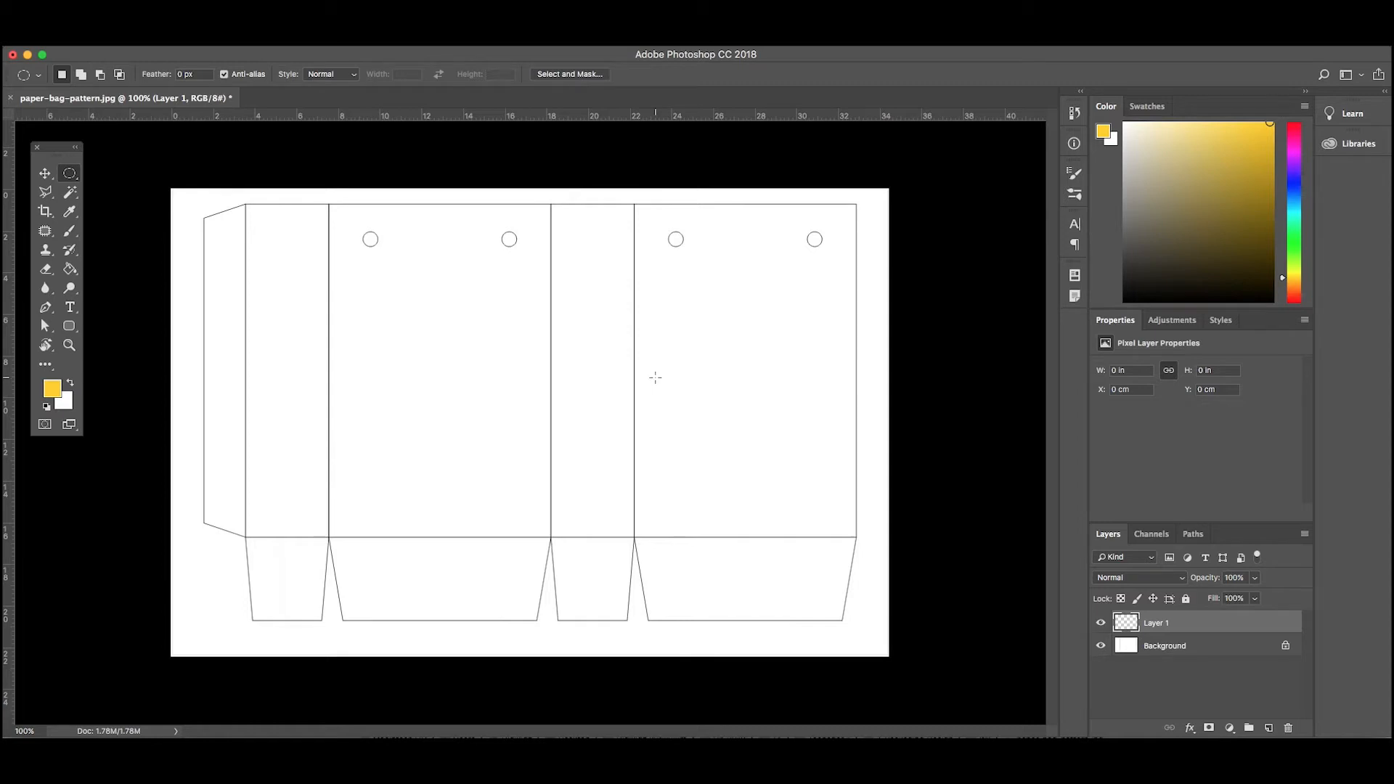
Create a circular selection about 1.45 cm wide midway down the rightmost large panel, fill it with default black, and deselect.
left_click_drag(673, 364, 702, 392)
left_click(48, 408)
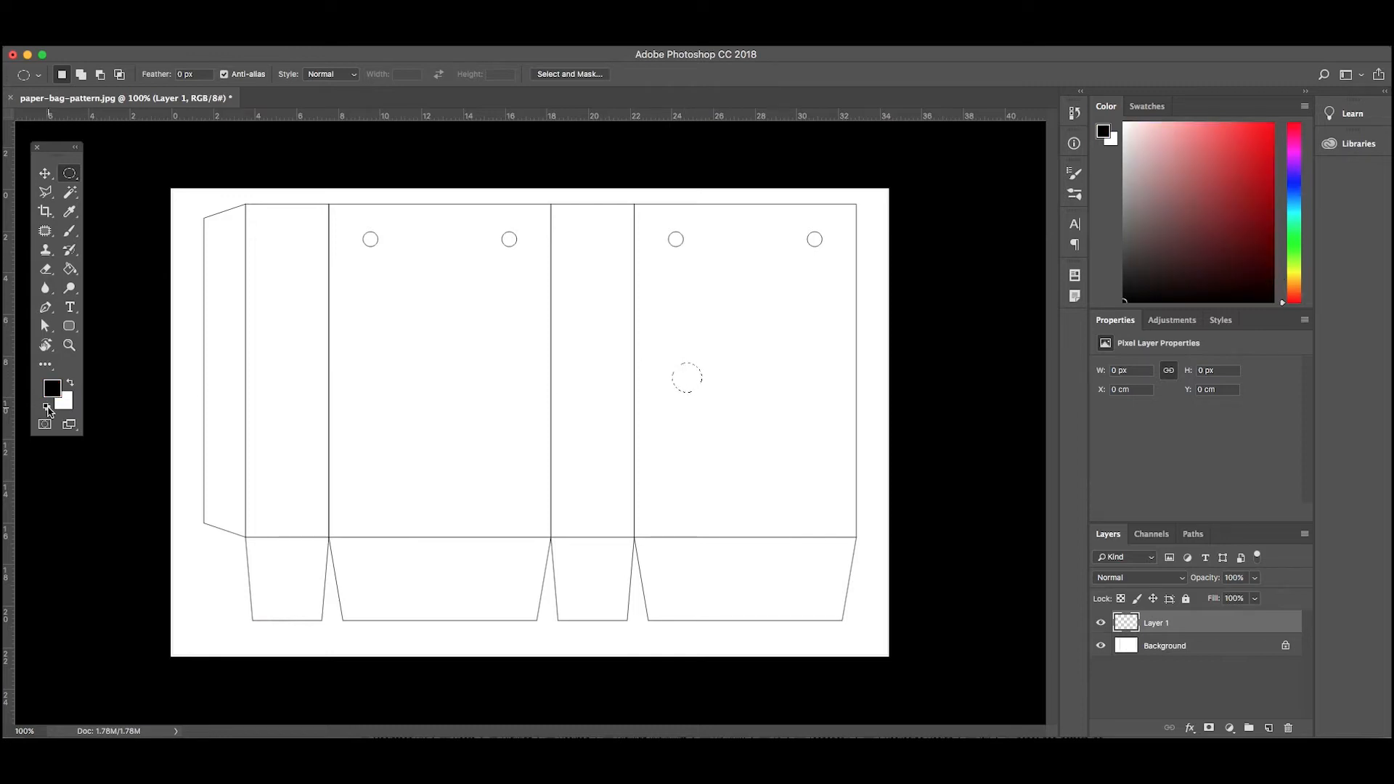
left_click(70, 272)
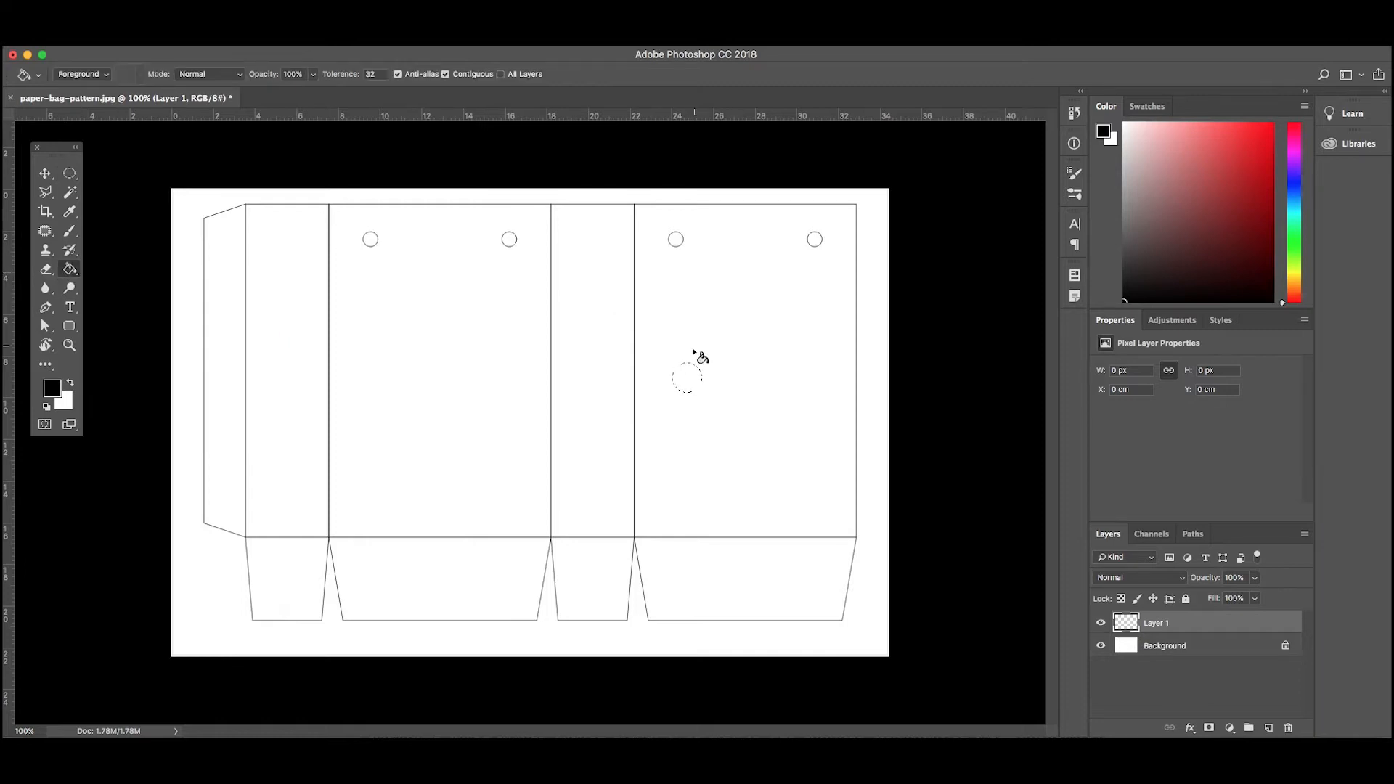
left_click(679, 373)
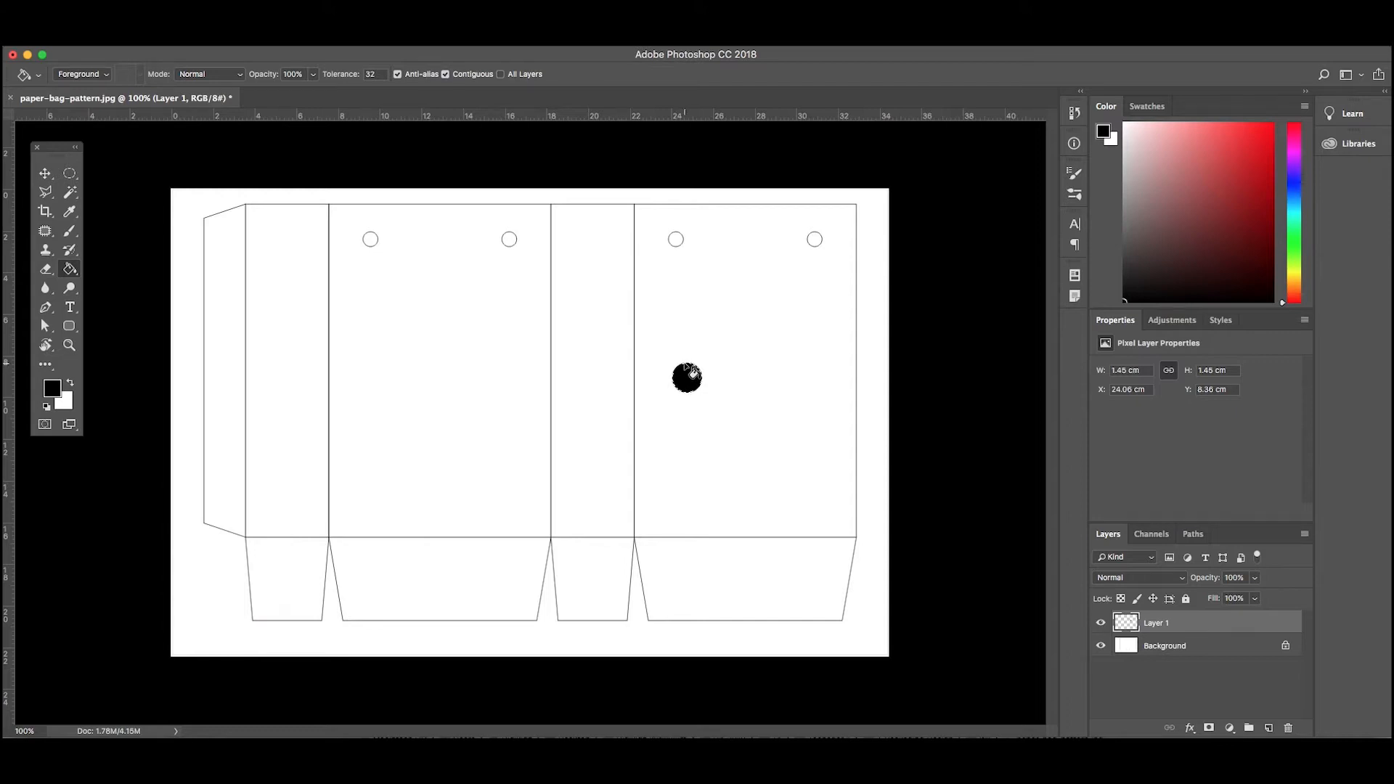
key("super+plus")
key("super+plus")
key("super+plus")
scroll(687, 372, "right", 6)
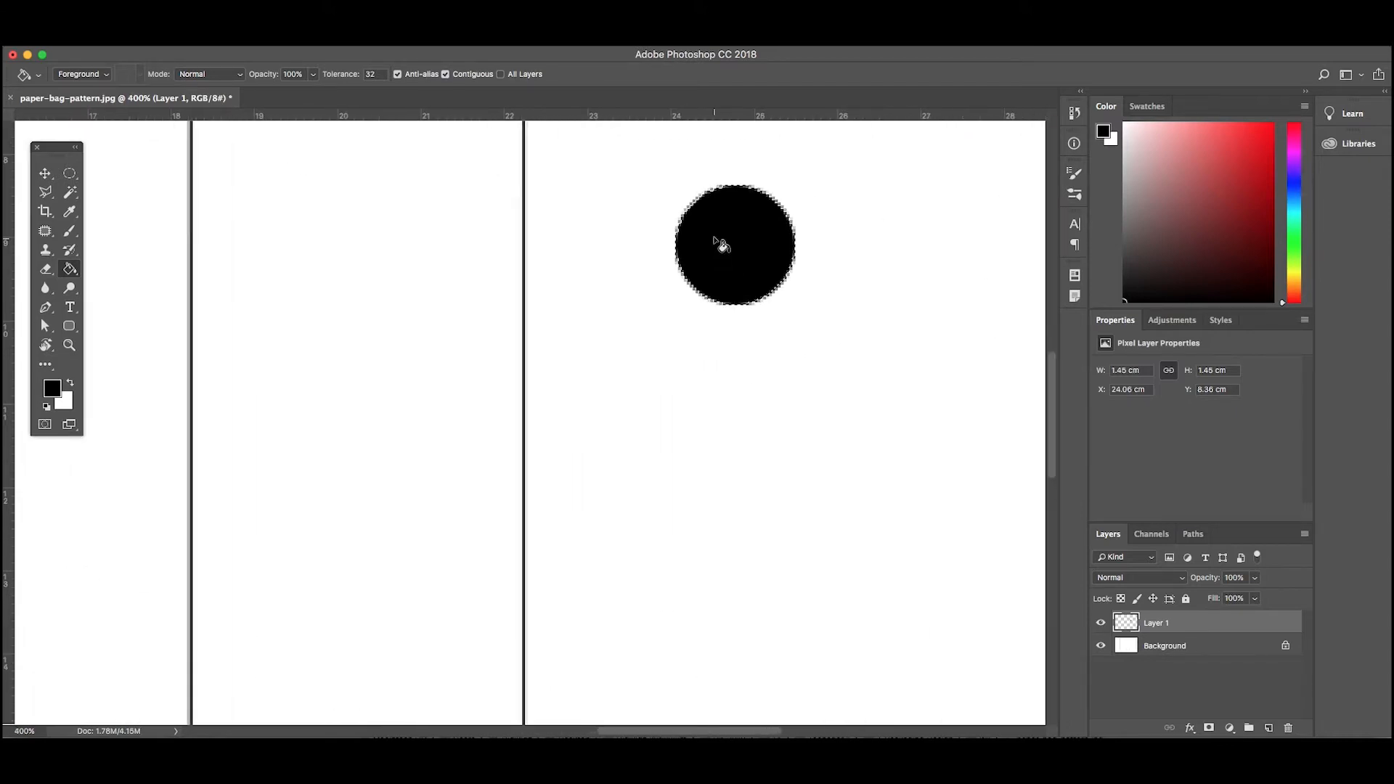
key("super+minus")
key("super+minus")
key("super+minus")
key("super+minus")
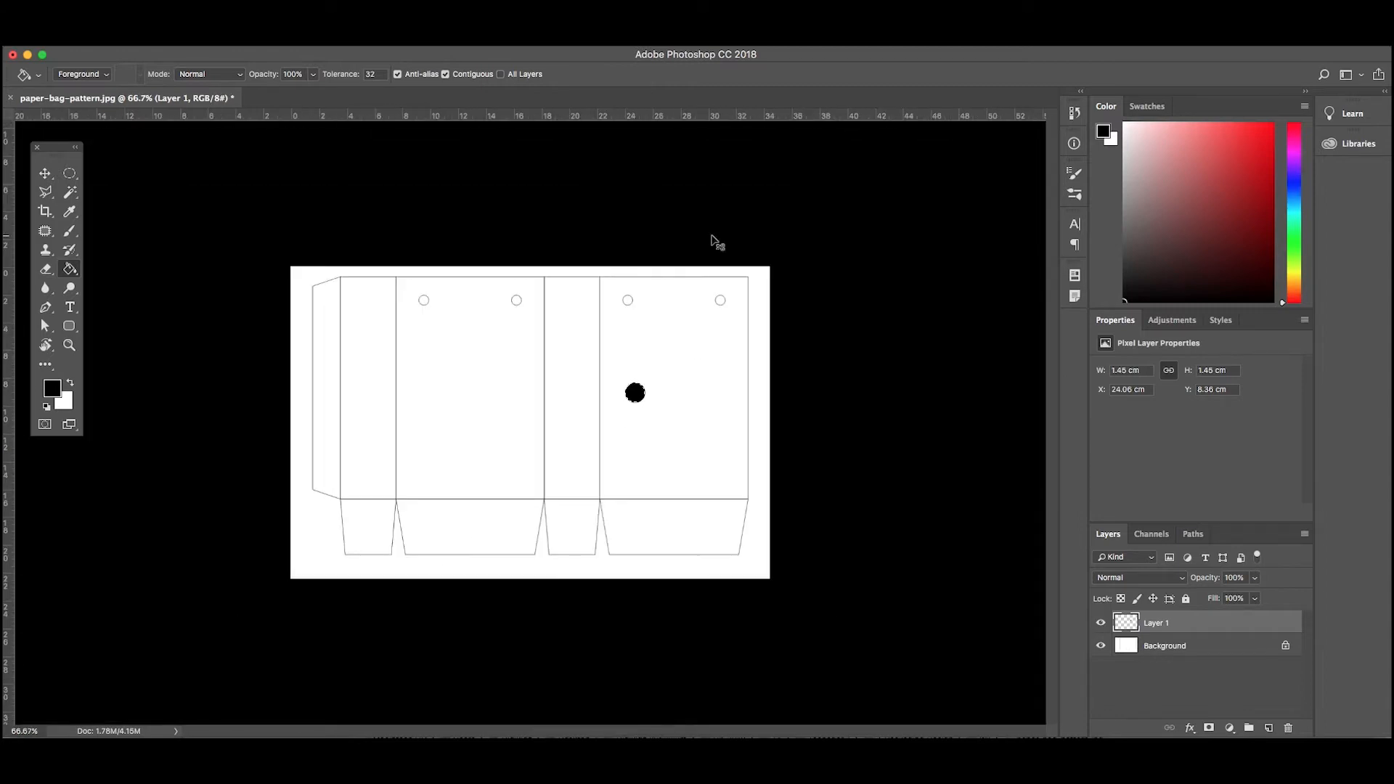
key("super+plus")
key("super+d")
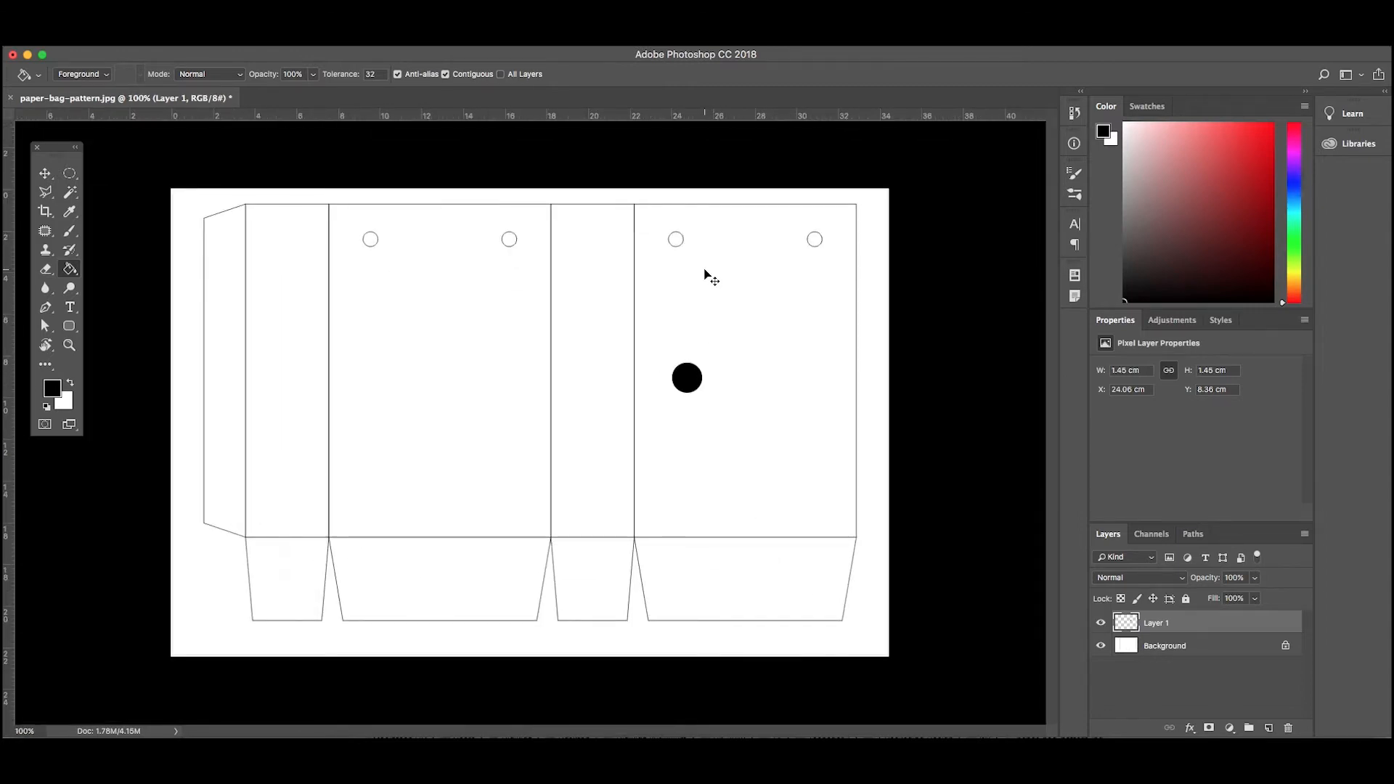
Duplicate the black circle's layer twice, keeping Layer 1 copy 2 as the second duplicate's name.
key("super+plus")
scroll(708, 275, "right", 5)
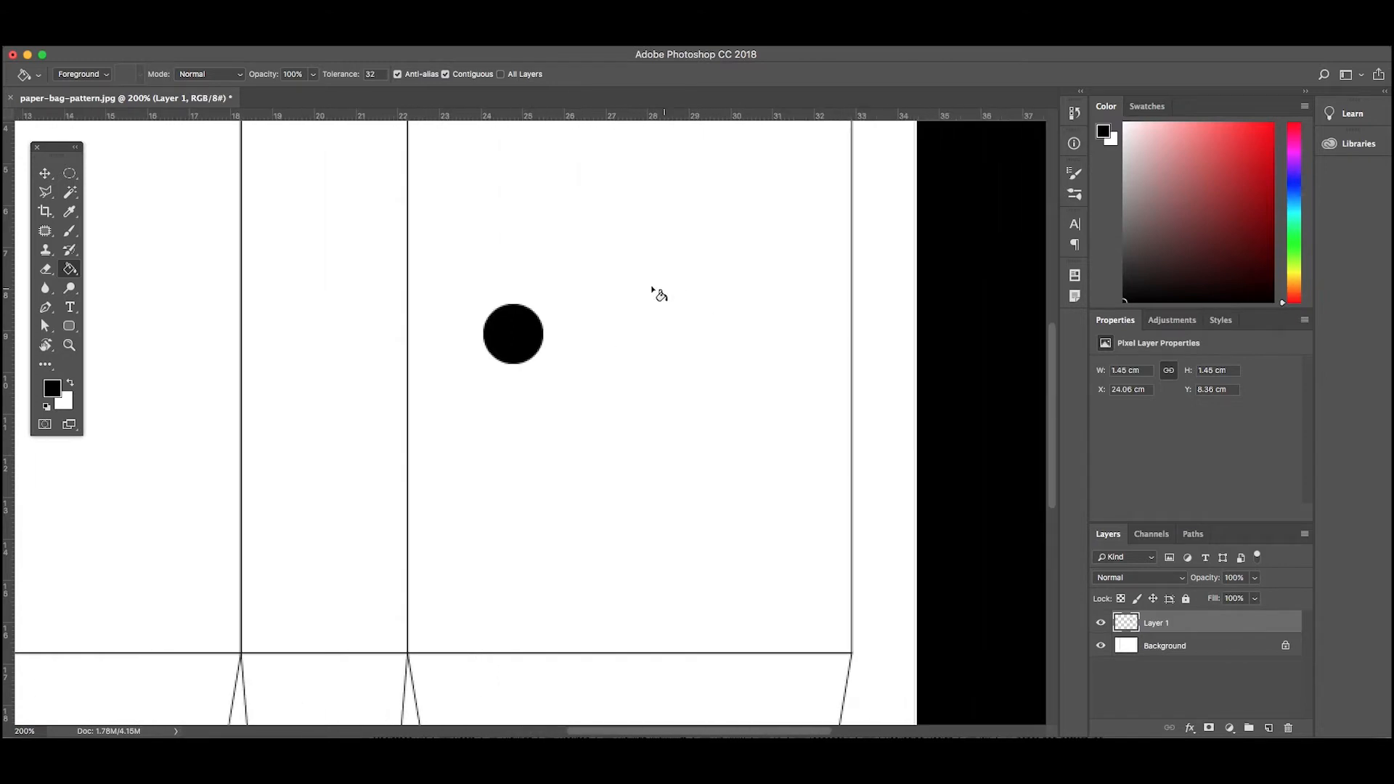
key("v")
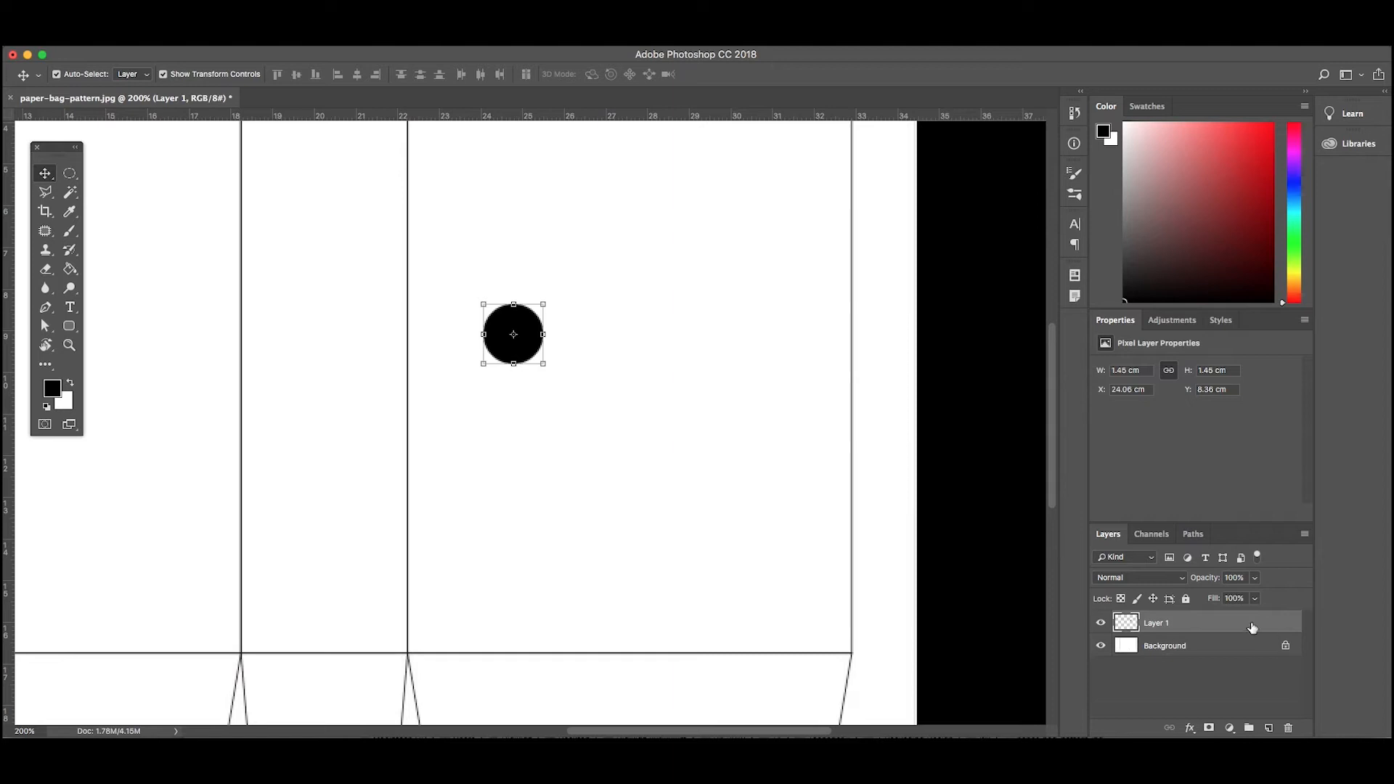
left_click_drag(1250, 626, 1268, 728)
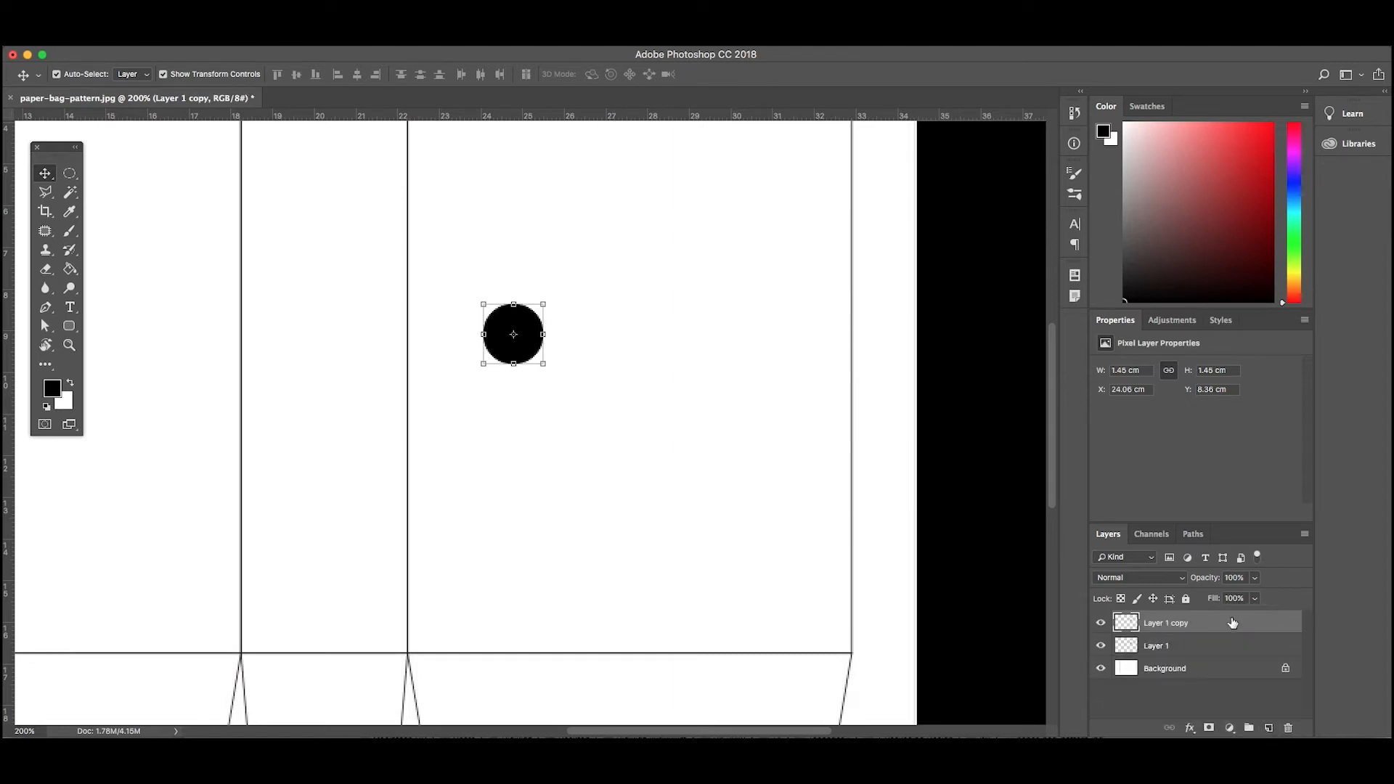
right_click(1233, 623)
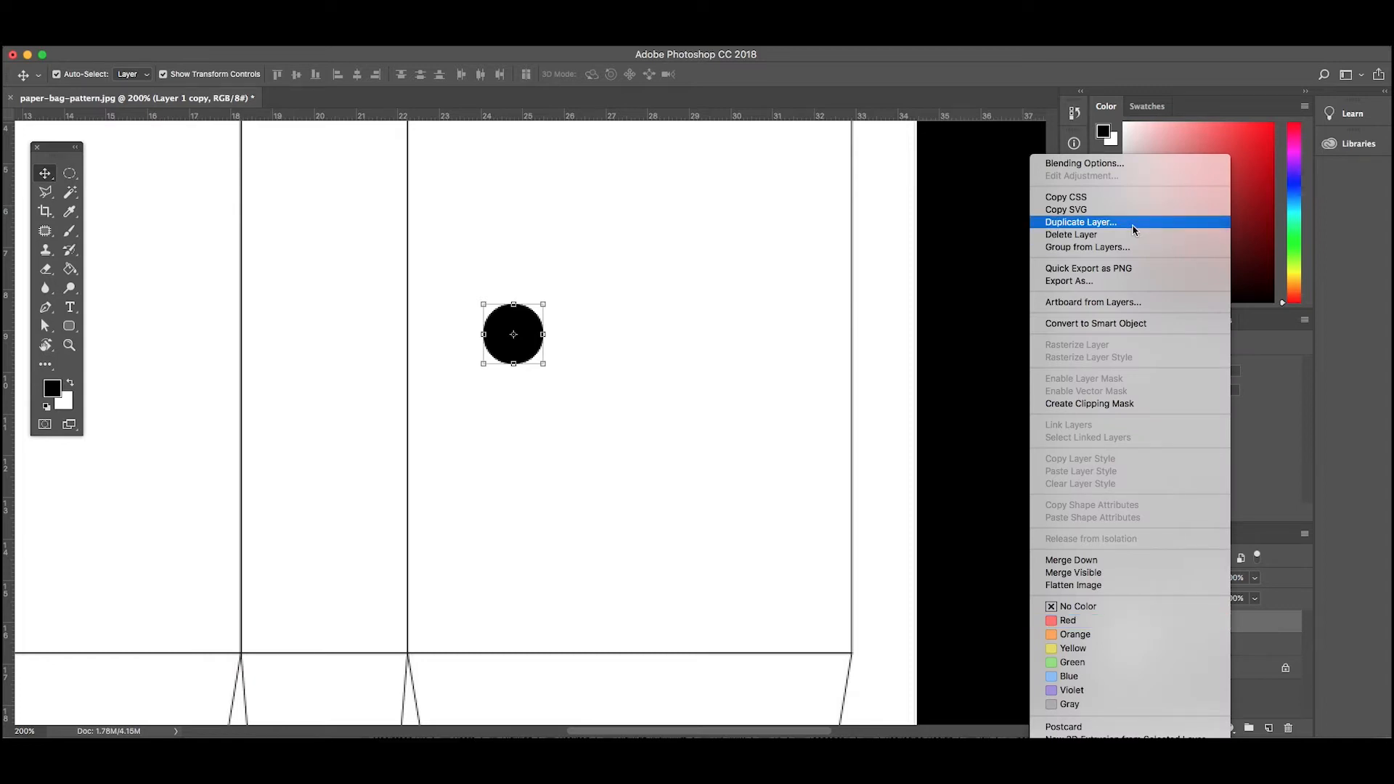
left_click(1098, 223)
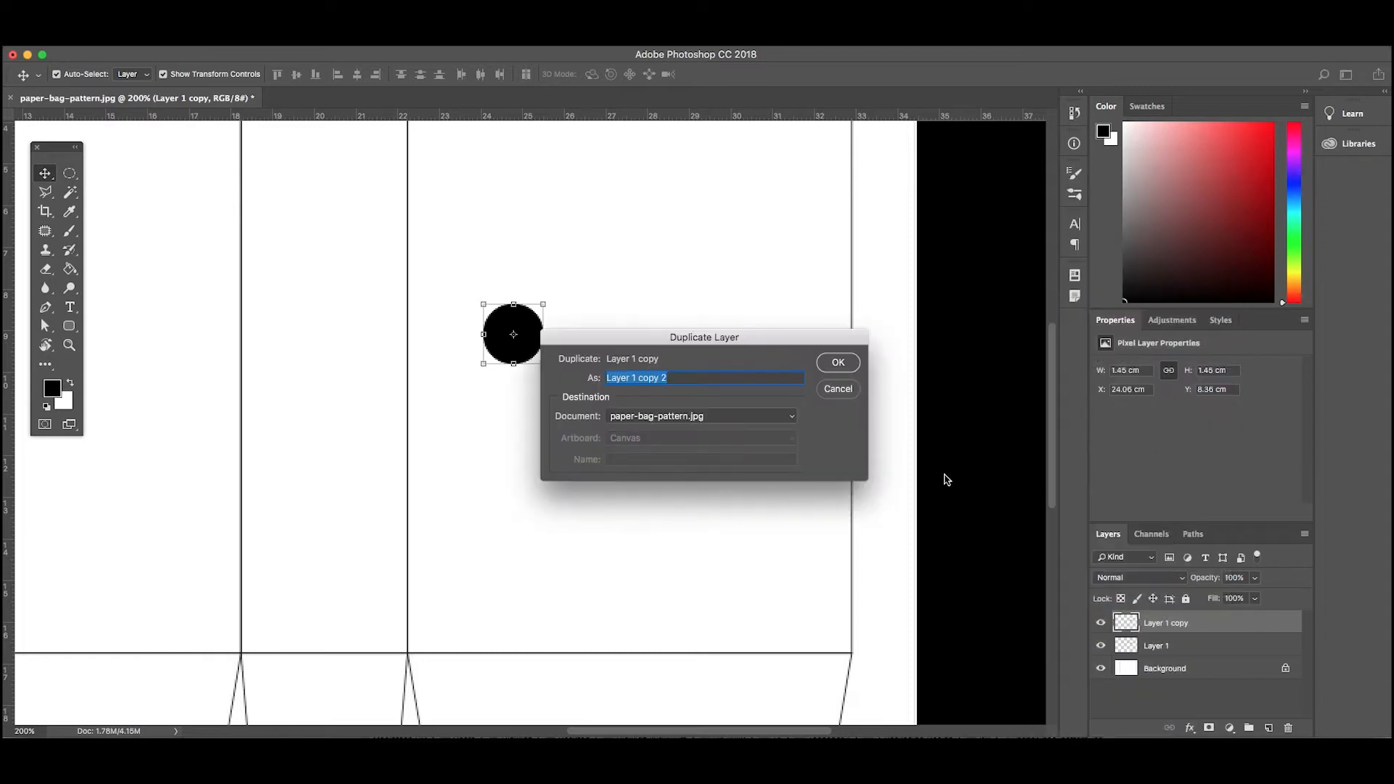
left_click(838, 362)
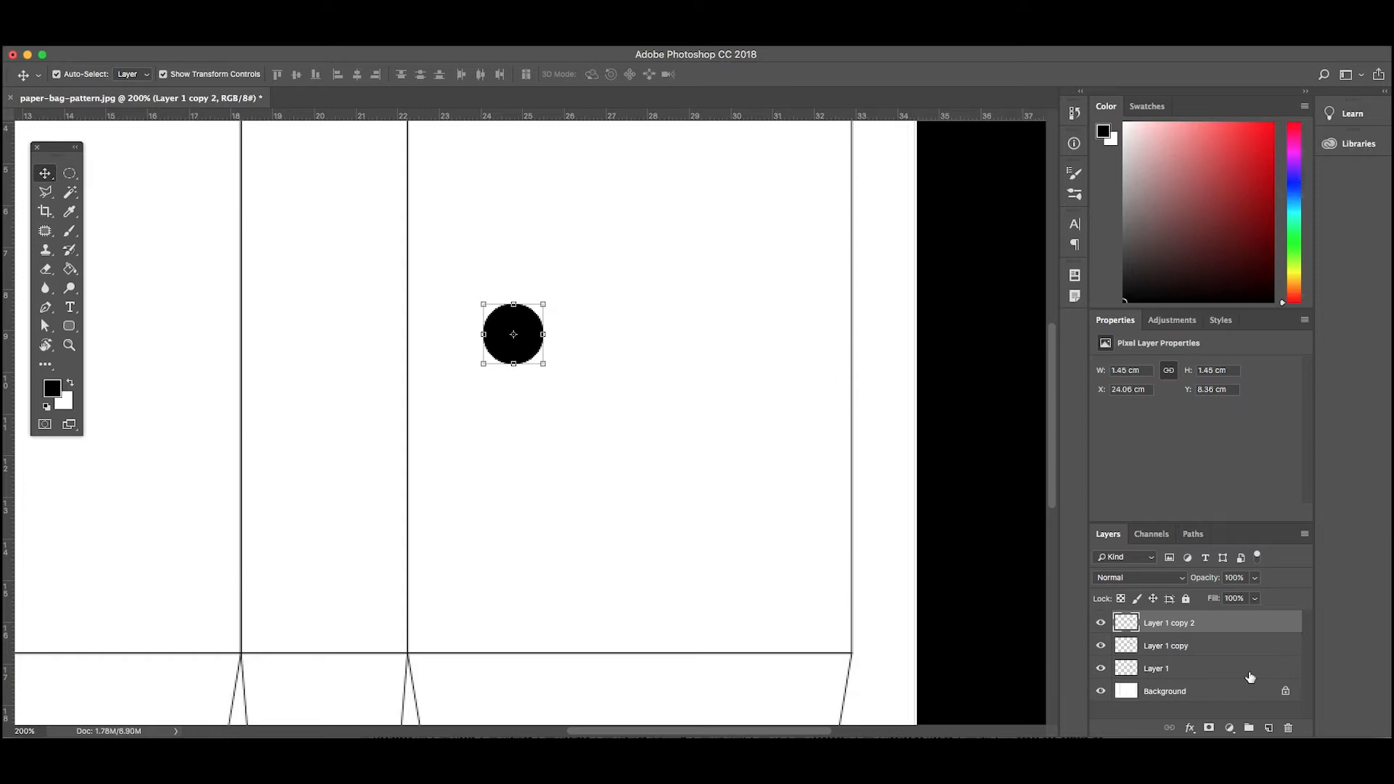
Delete Layer 1 copy and move the Layer 1 copy 2 circle horizontally to X 29.46 cm as the second eye.
left_click(1190, 646)
key("BackSpace")
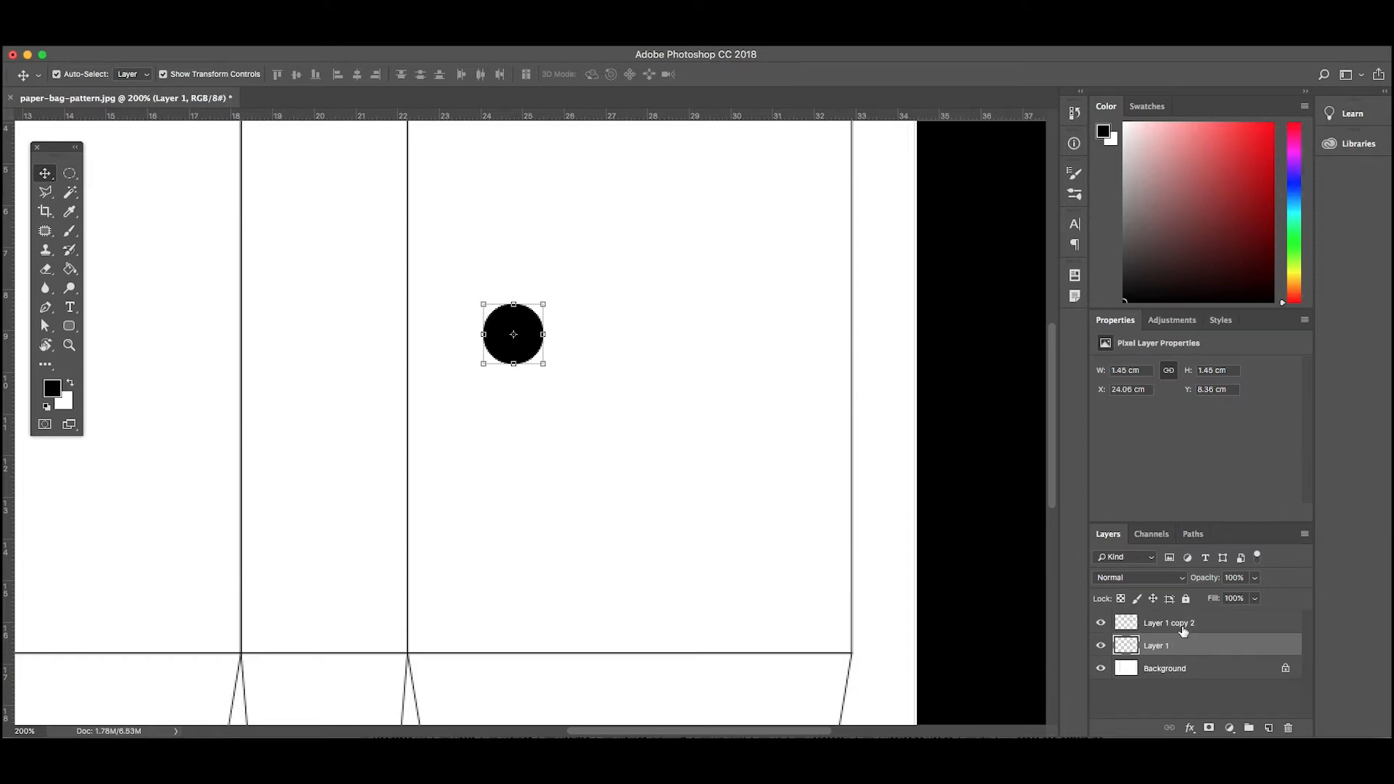
left_click(1184, 625)
left_click_drag(529, 351, 754, 363)
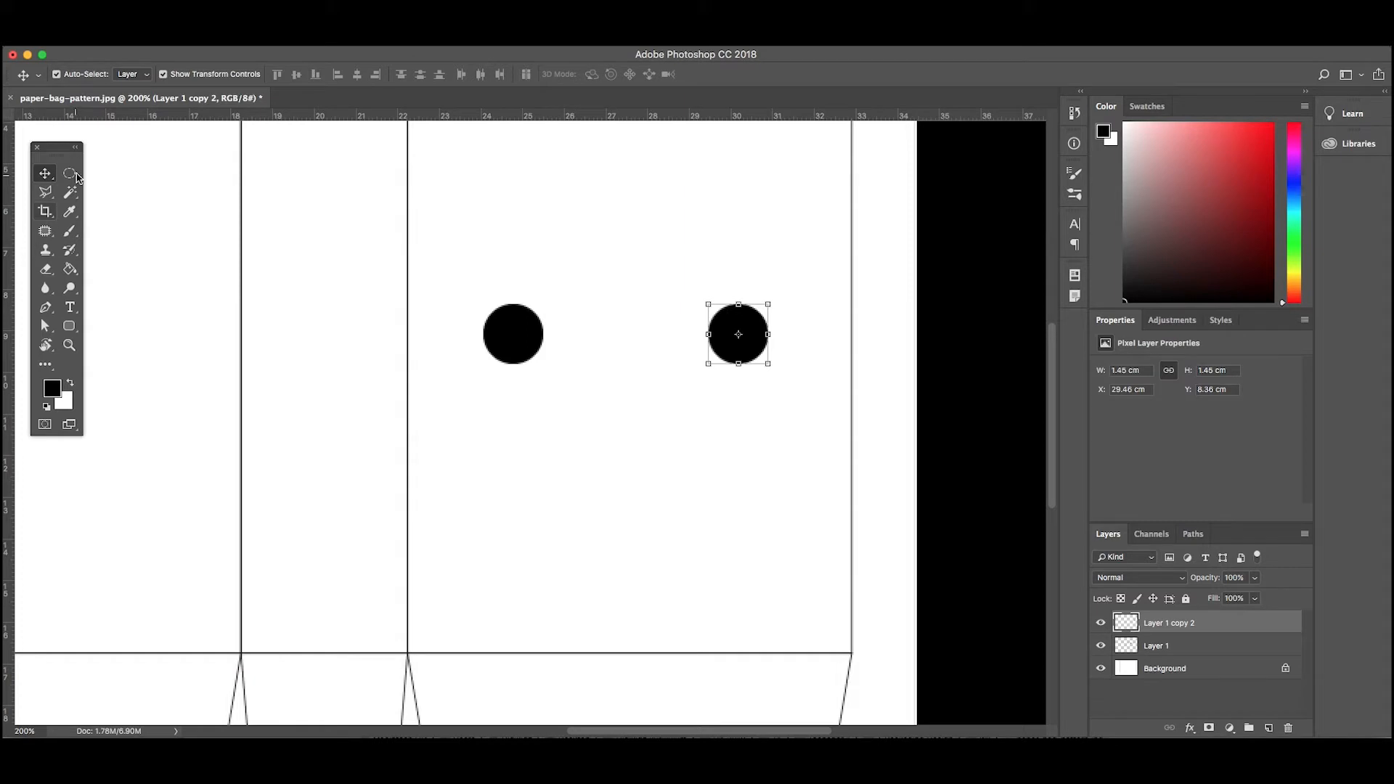
Make a circular selection about 5.61 cm wide below the eyes, fill it with black on a new layer, and deselect.
left_click(70, 174)
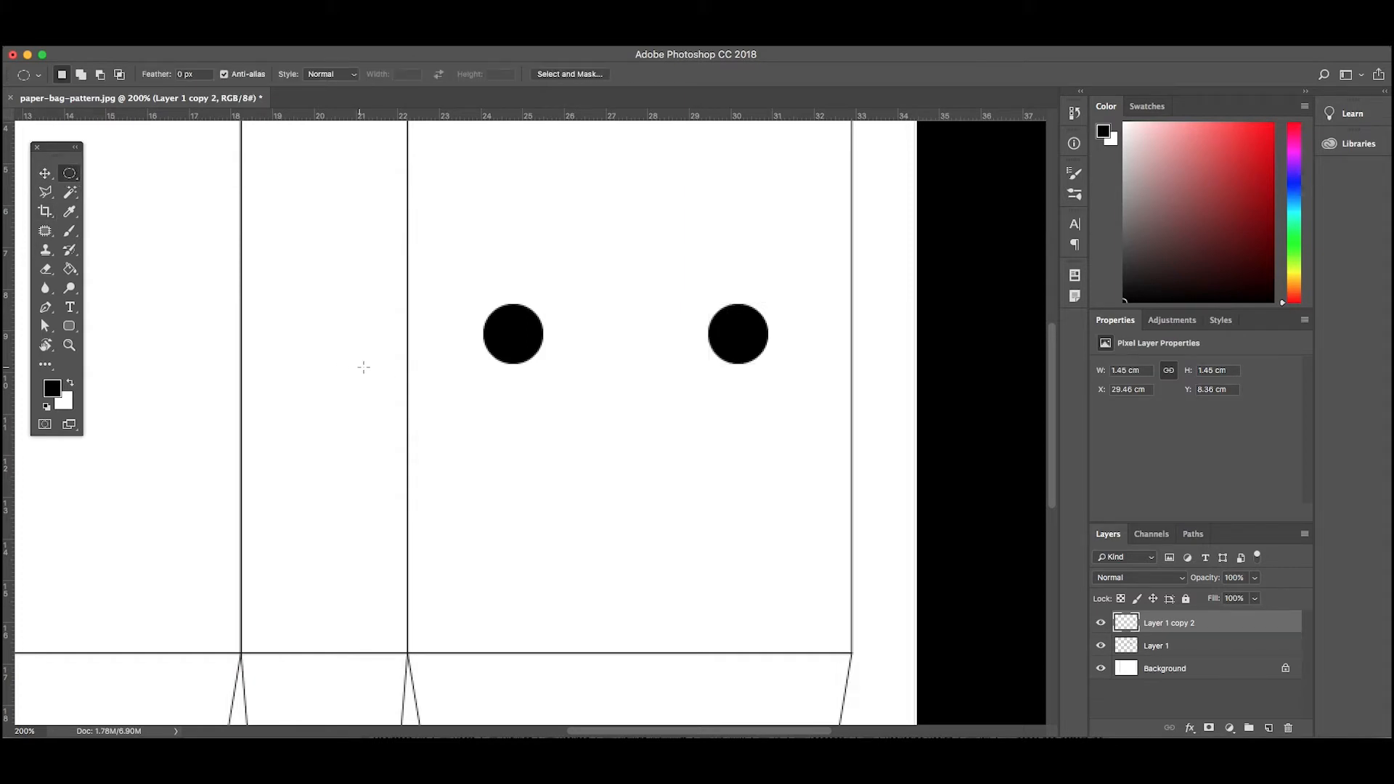
left_click_drag(512, 401, 828, 622)
left_click(1268, 727)
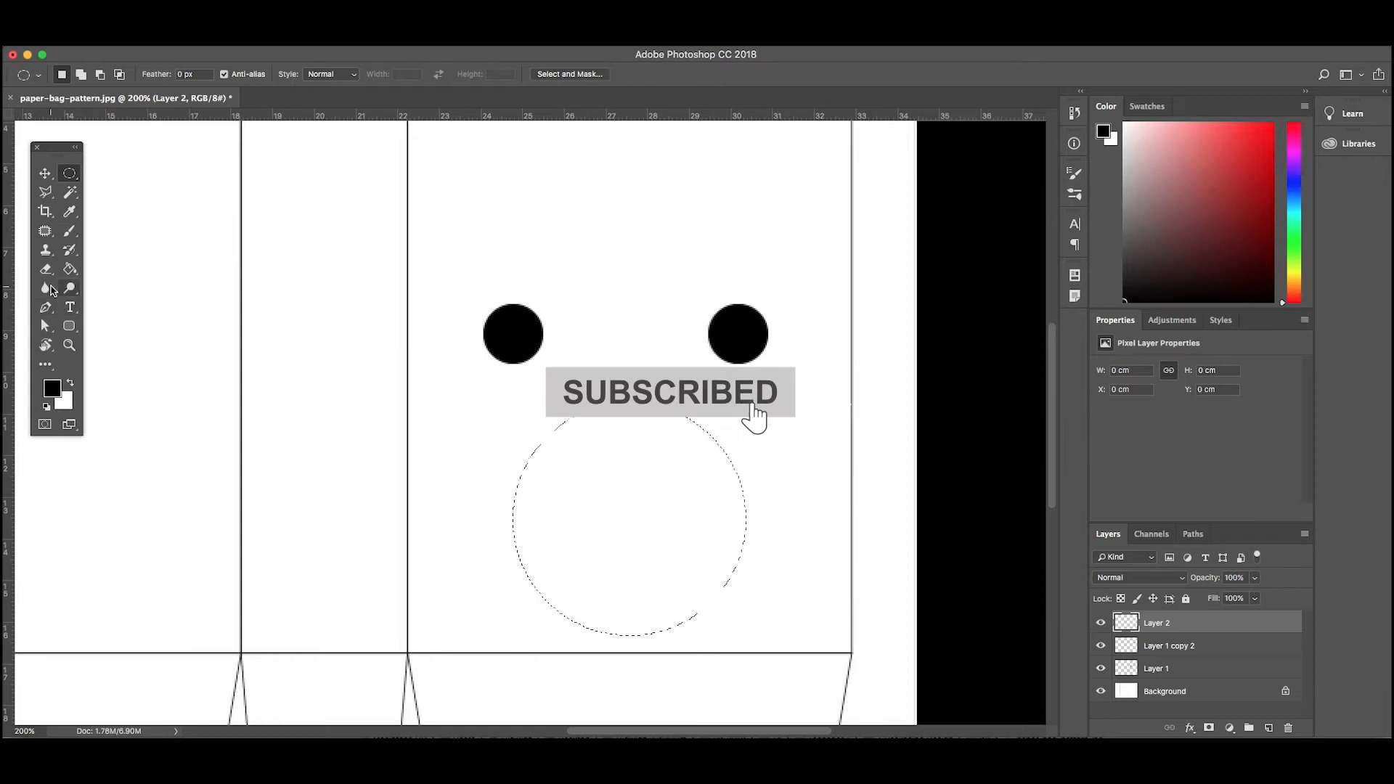
left_click(70, 269)
left_click(617, 467)
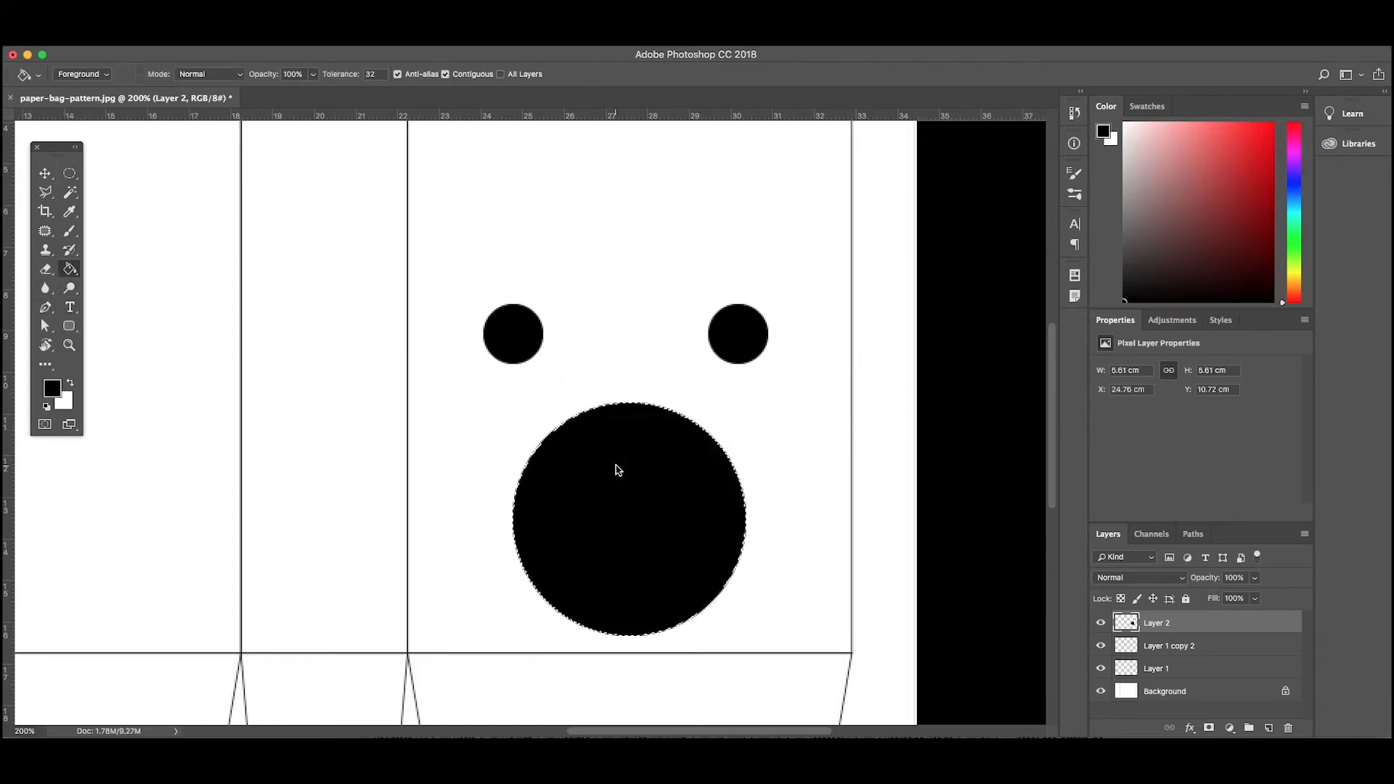
key("super+d")
Cut away the large circle's upper part to leave a mouth about 2.4 cm high and move it up just below the eyes.
left_click(320, 43)
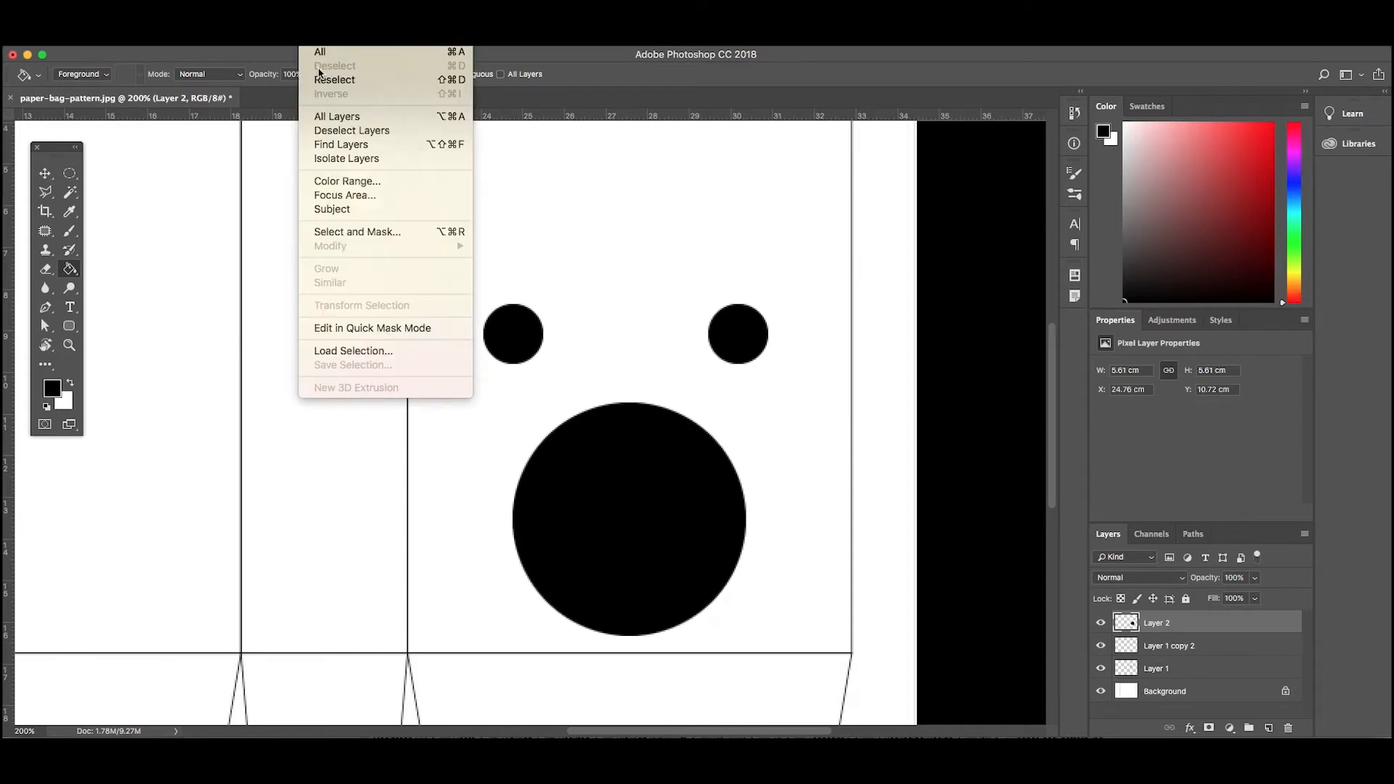
left_click(69, 182)
left_click(70, 175)
left_click_drag(70, 175, 102, 177)
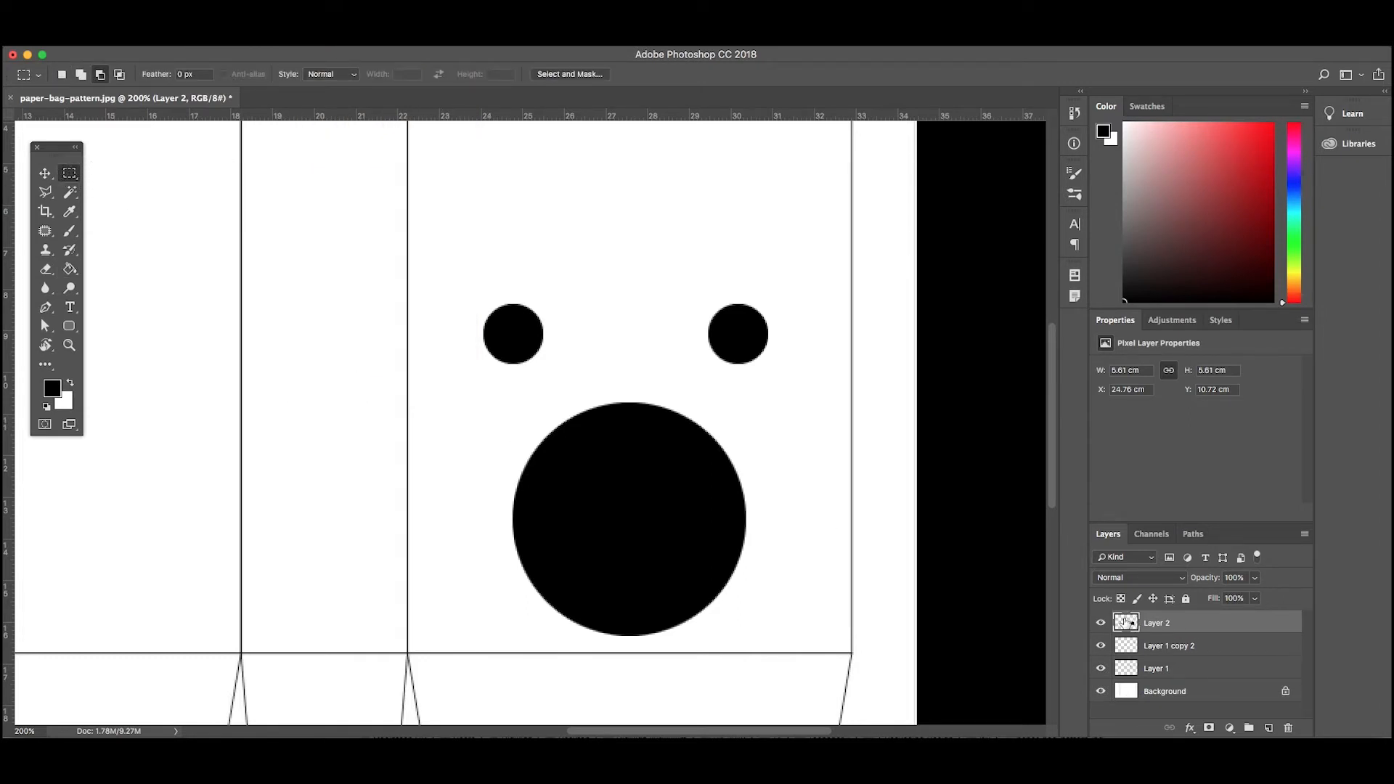
left_click_drag(459, 352, 799, 536)
key("Delete")
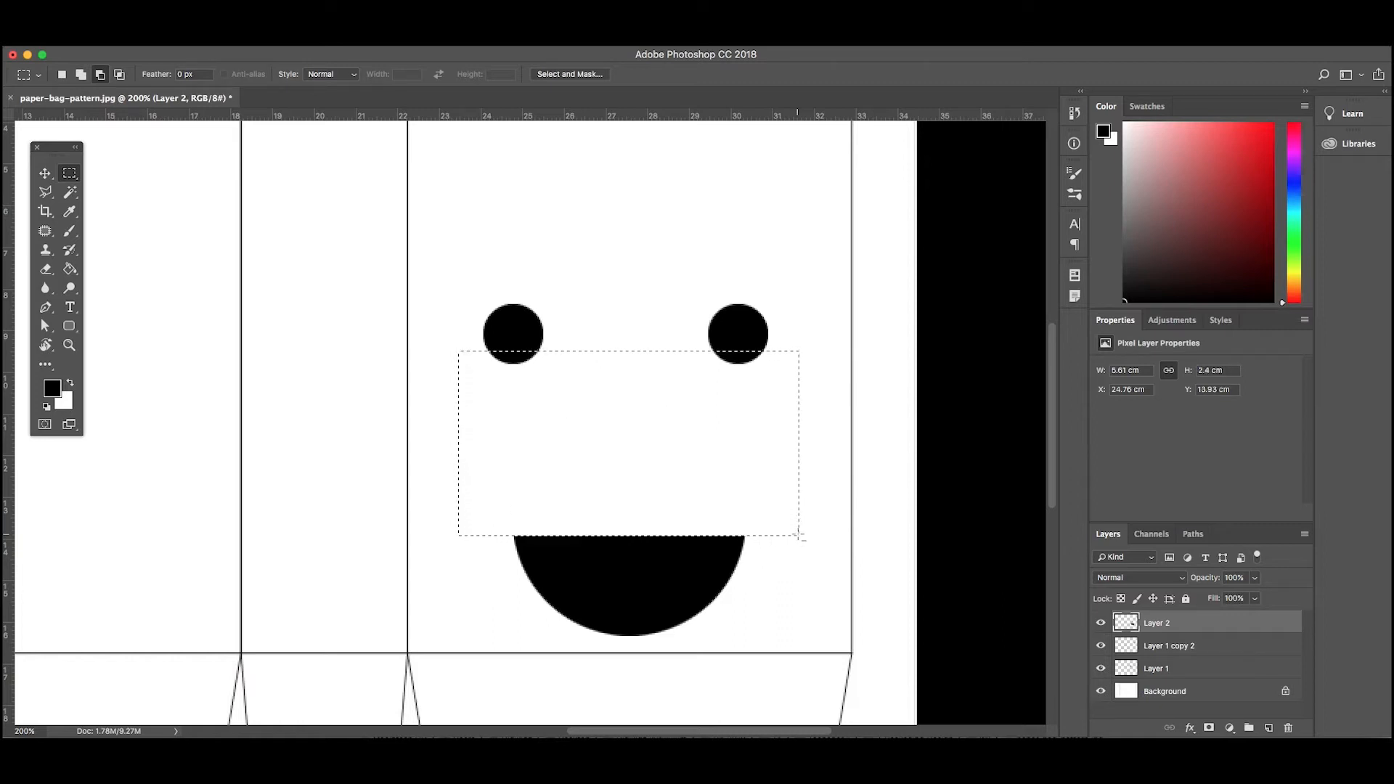
key("ctrl+d")
key("v")
left_click_drag(716, 570, 715, 433)
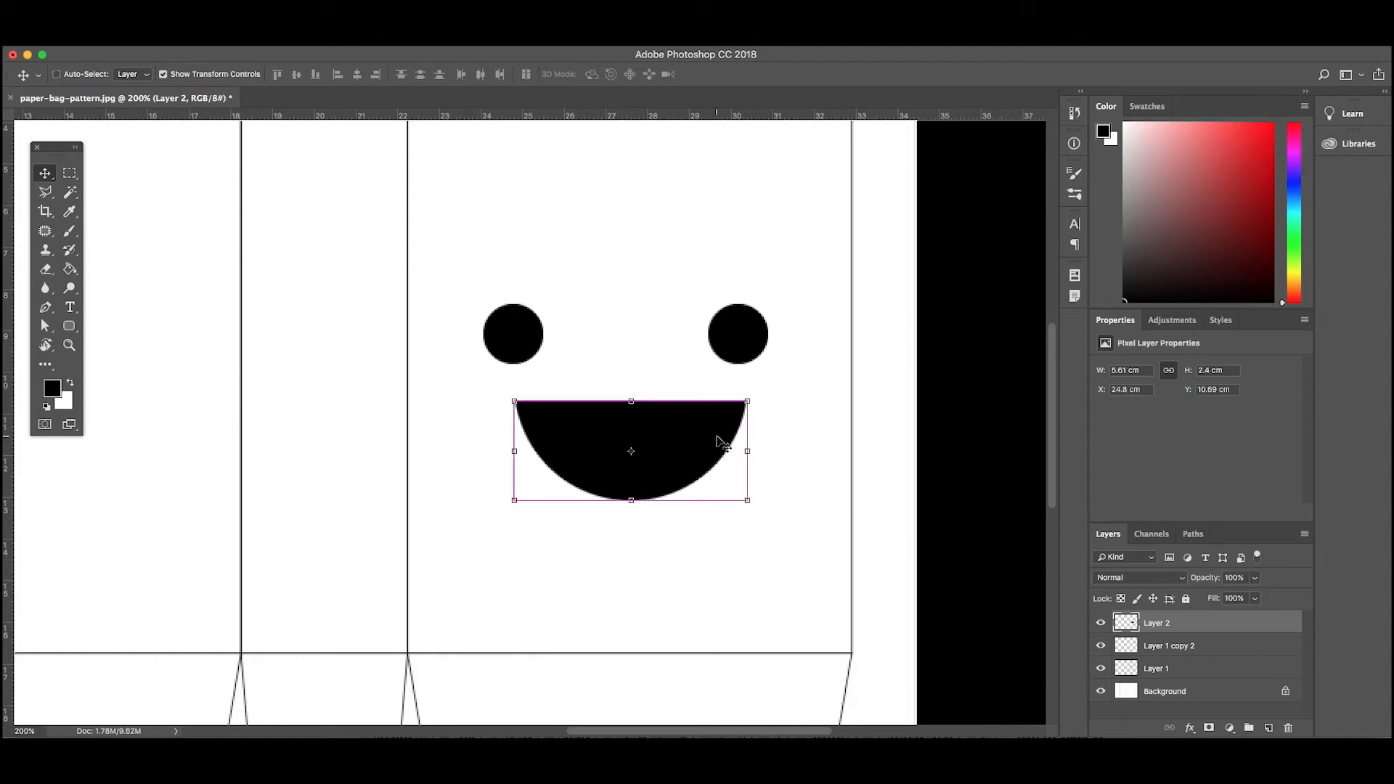
Cut two small rectangular teeth out of the mouth's straight upper edge and clear the selection.
key("super+plus")
scroll(716, 437, "right", 3)
scroll(717, 437, "left", 1)
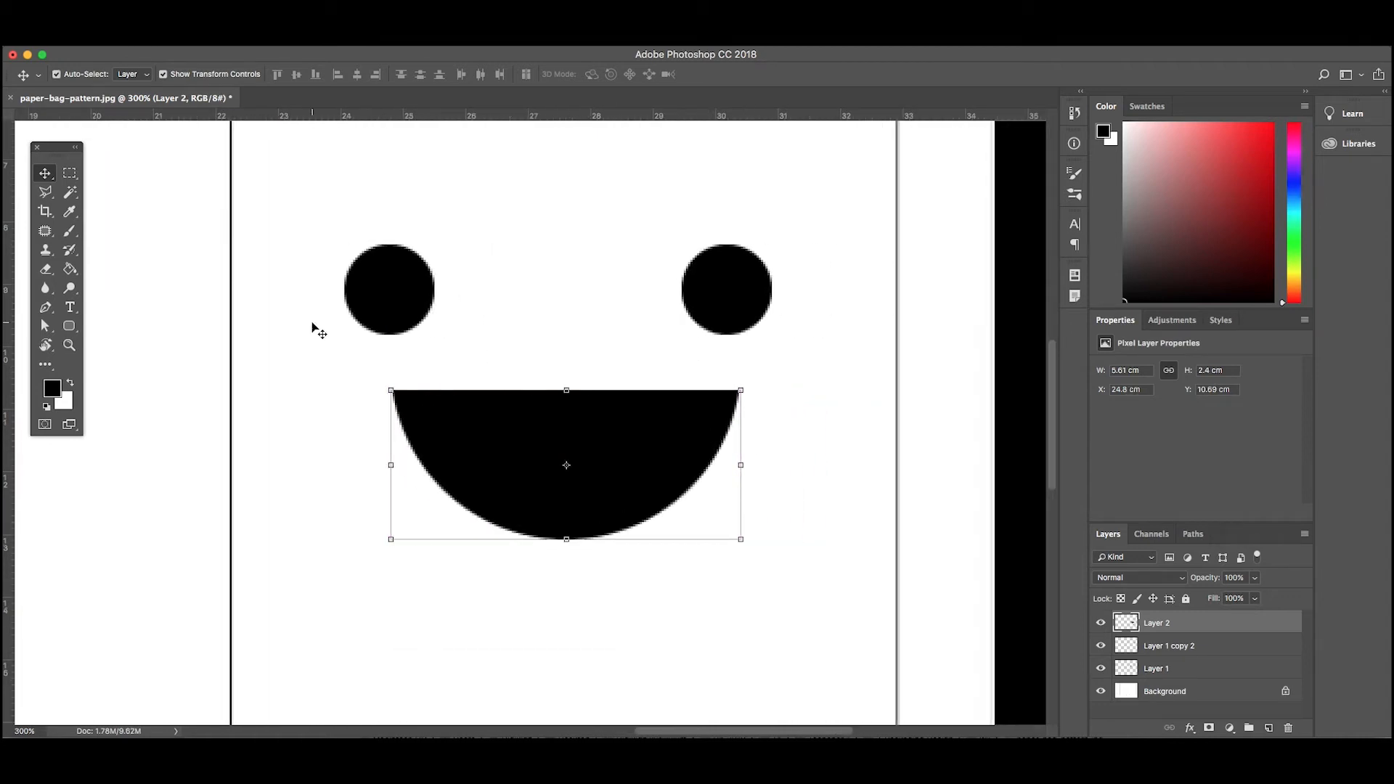
left_click(69, 173)
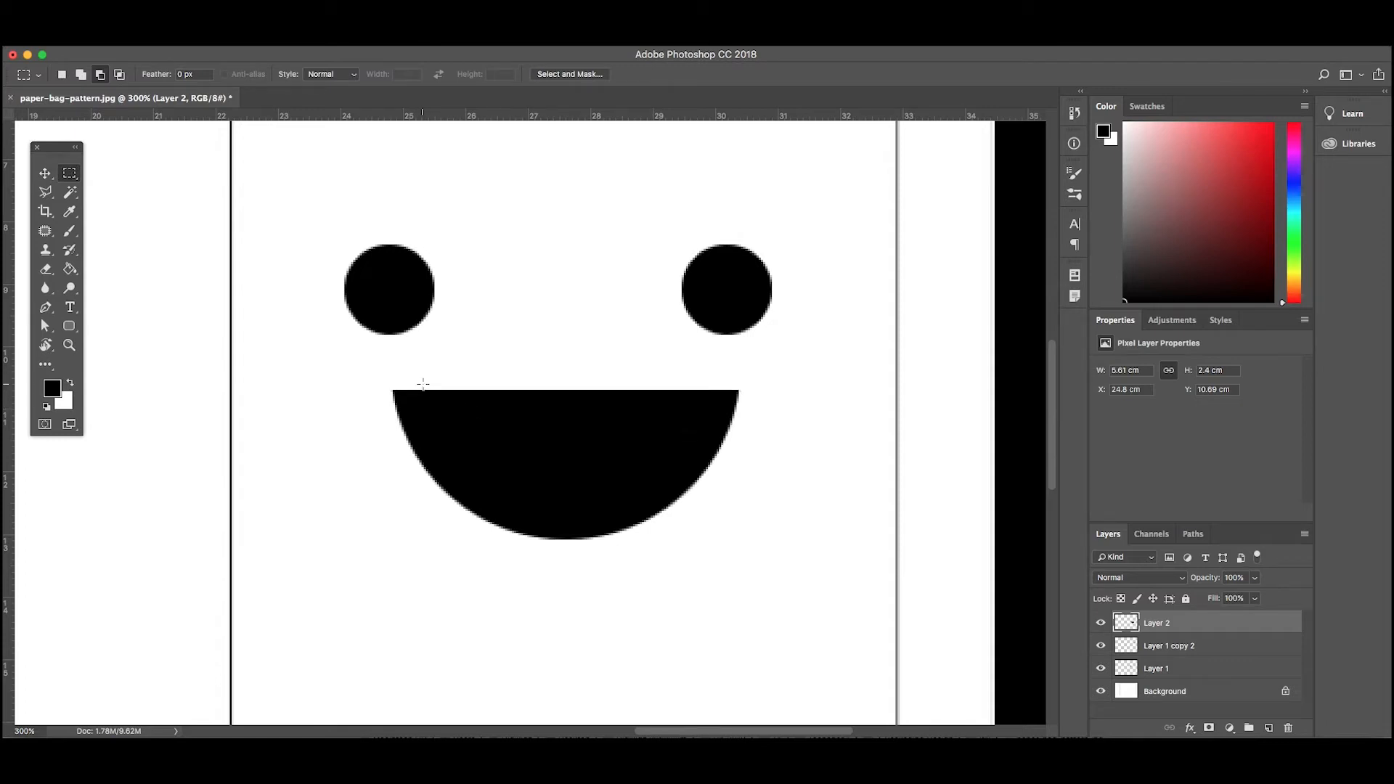
left_click_drag(469, 377, 498, 421)
key("super+BackSpace")
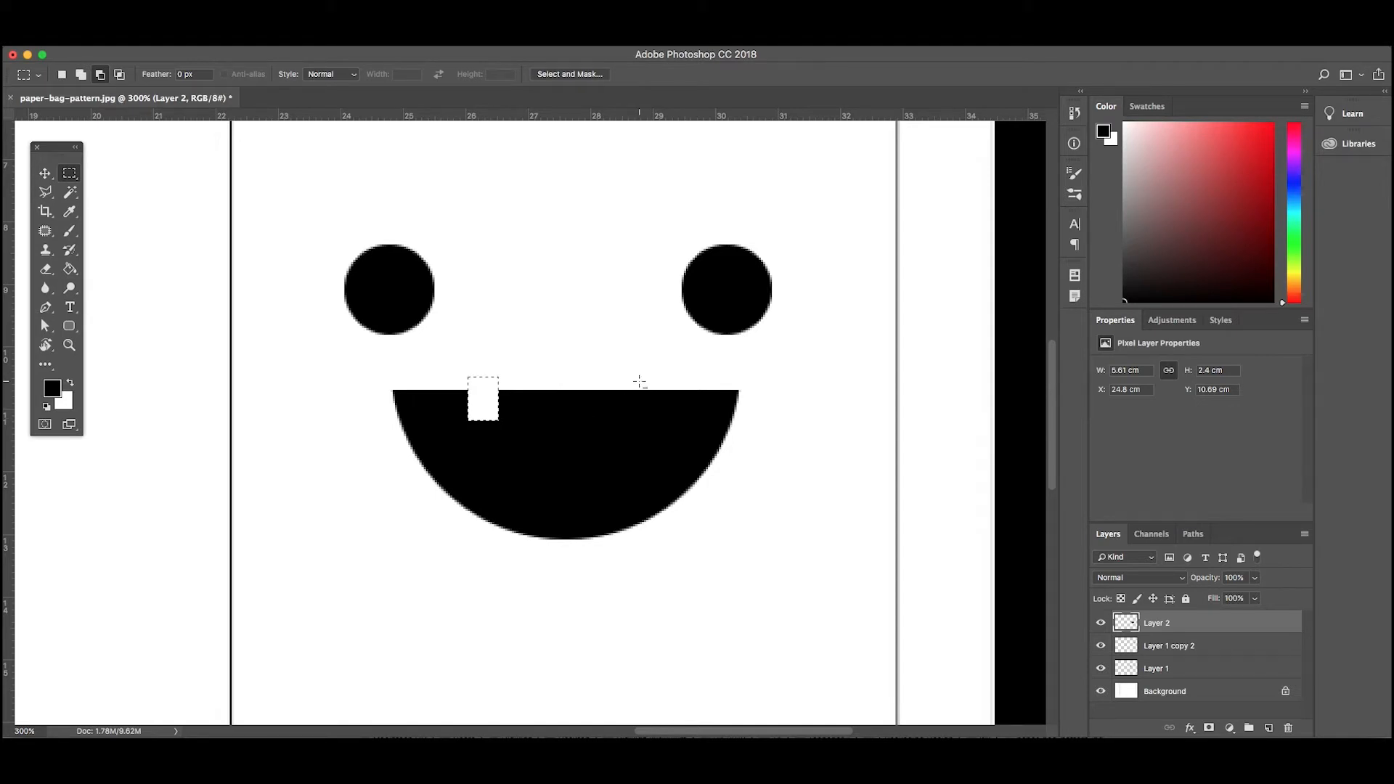
left_click(639, 381)
left_click_drag(631, 379, 663, 421)
key("BackSpace")
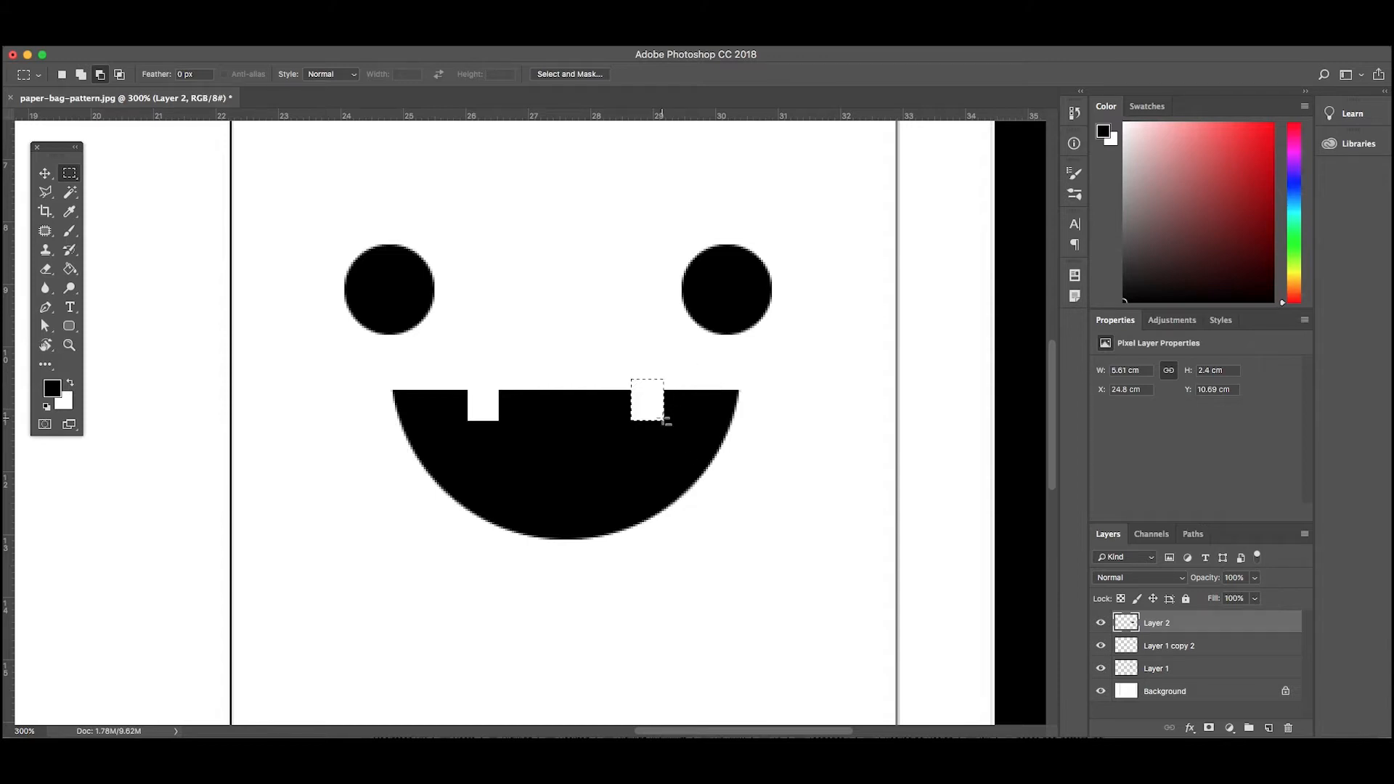
left_click(325, 38)
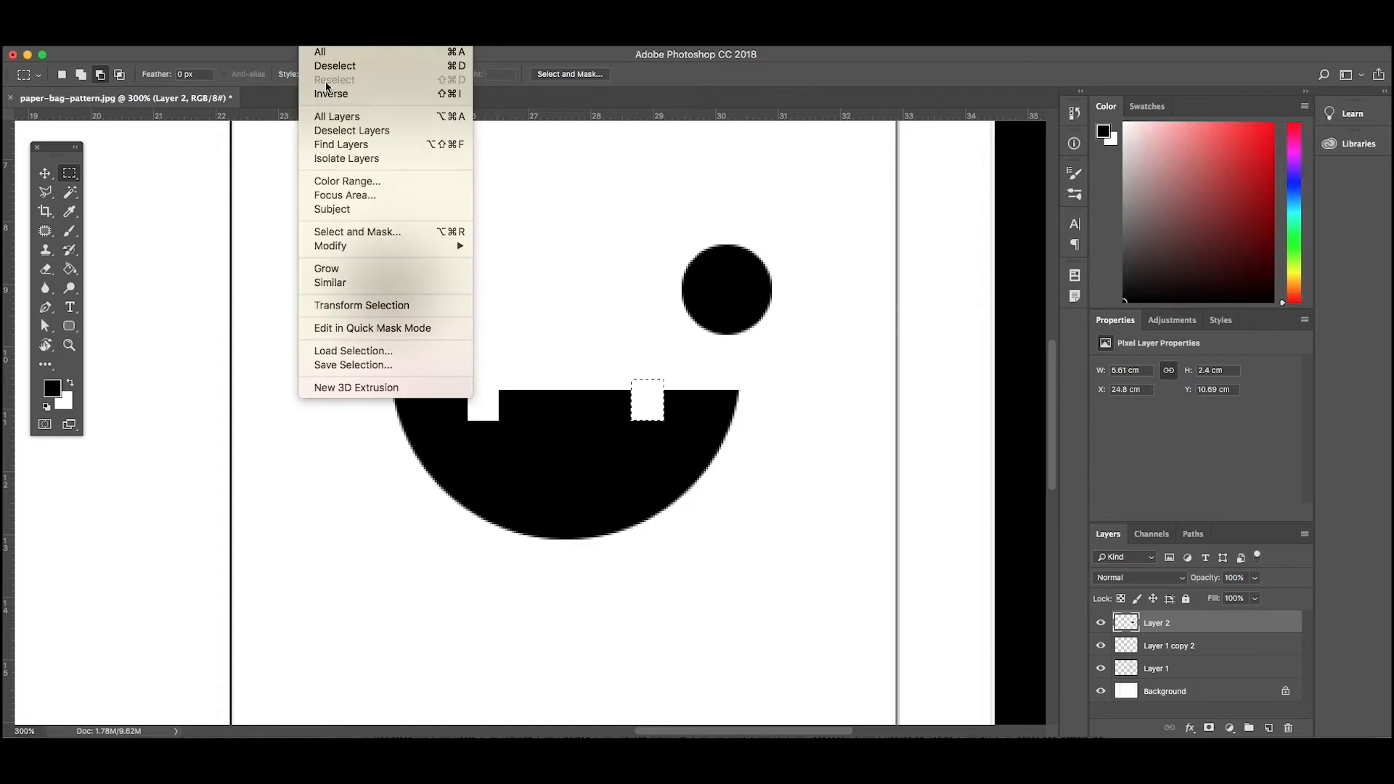
left_click(340, 69)
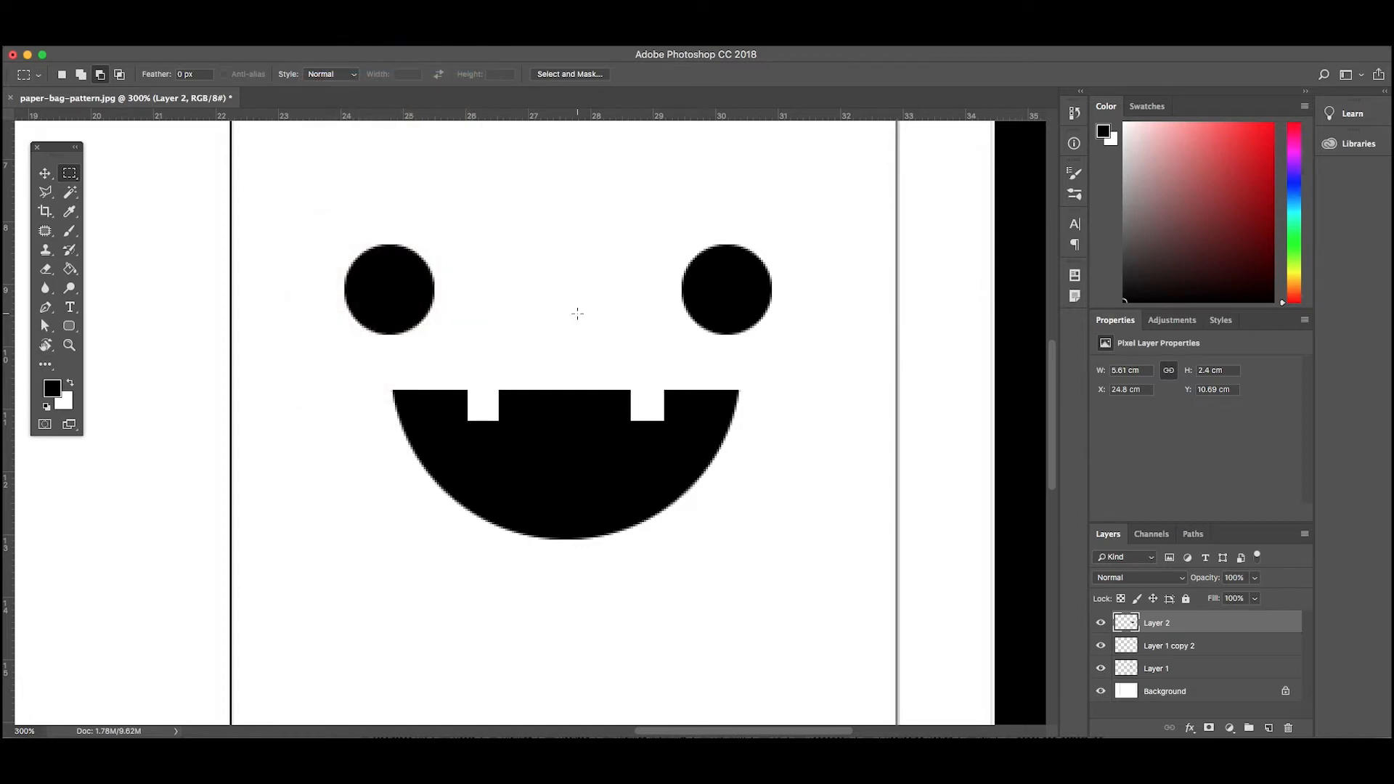
Add a new layer above the mouth layer and name it baju.
key("super+minus")
key("super+minus")
key("super+minus")
key("super+plus")
key("super+plus")
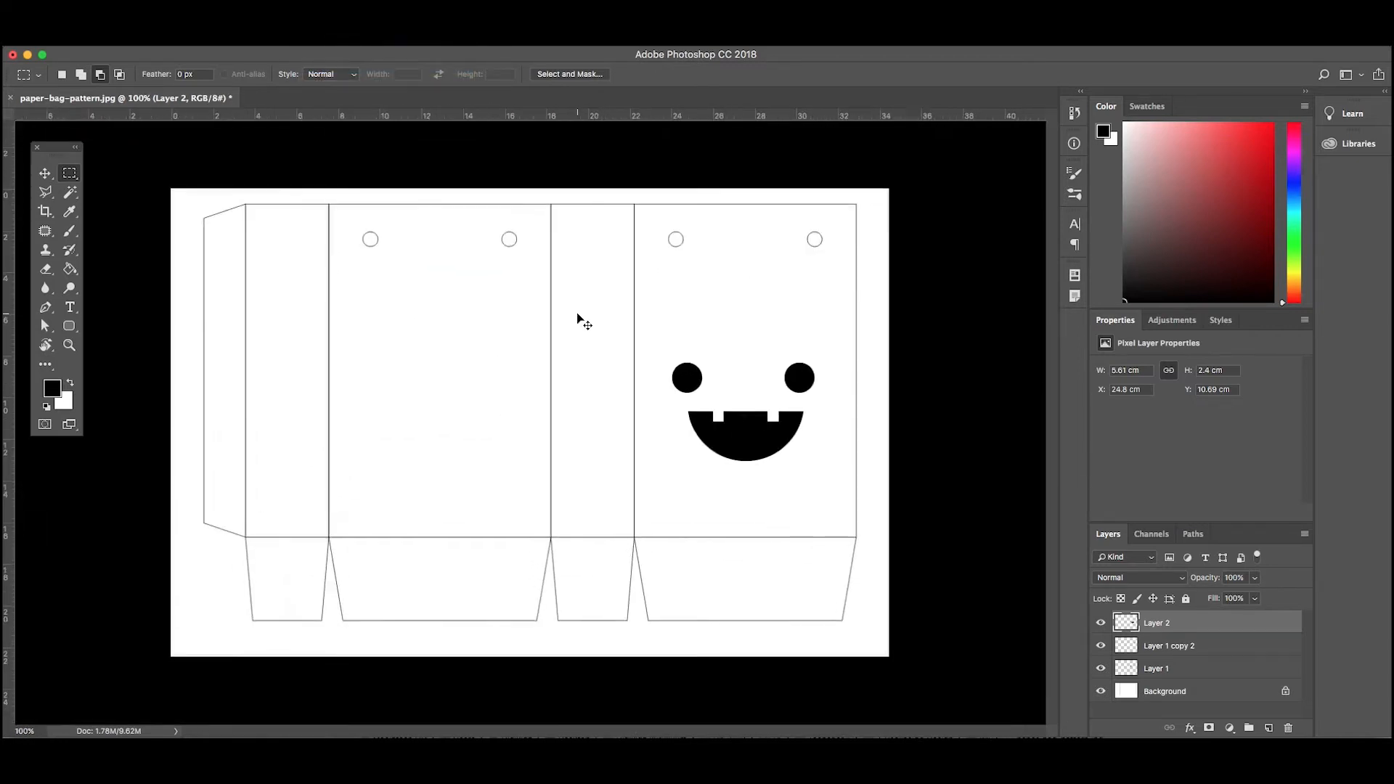
key("super+minus")
left_click(1268, 728)
double_click(1158, 623)
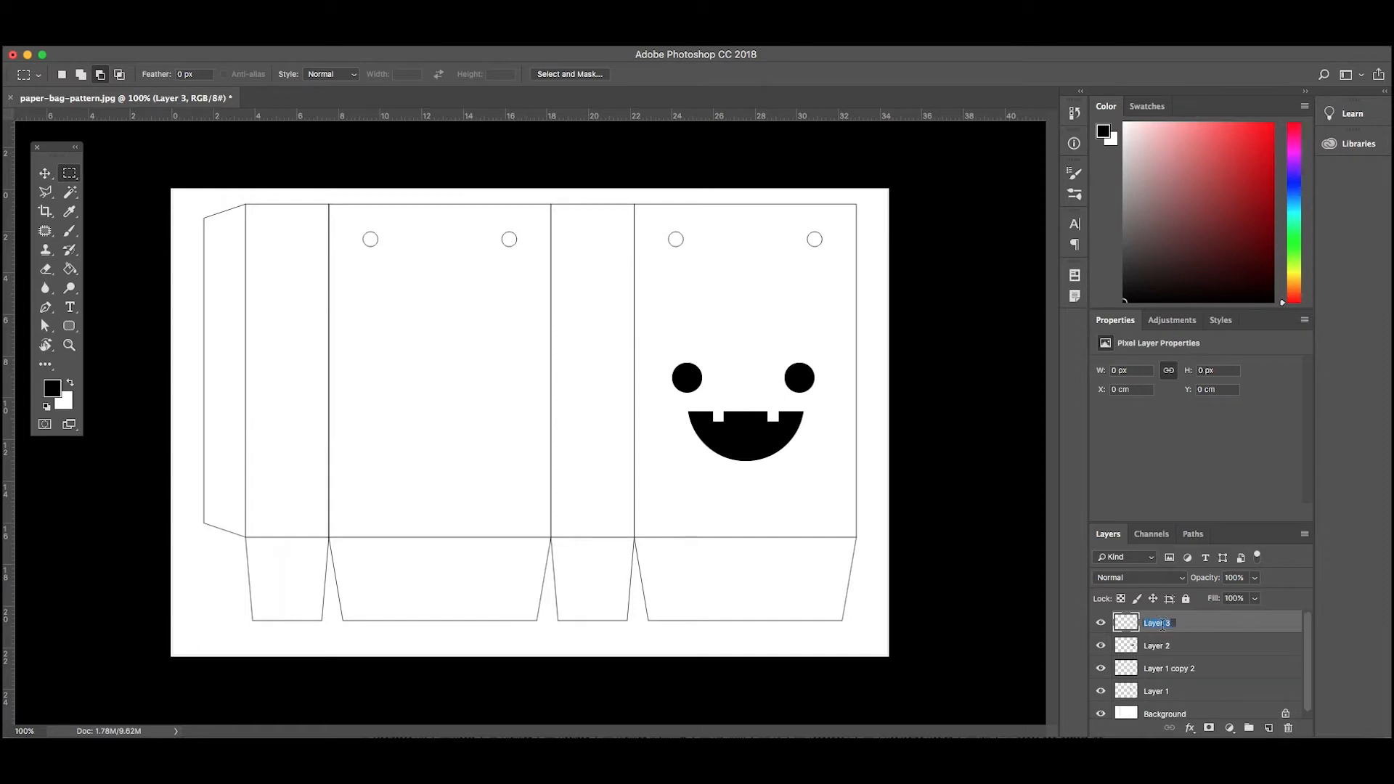
type("baju")
Rename the mouth layer senyuman atau emote and both eye layers mata.
double_click(1160, 648)
type("senyuman atau emote")
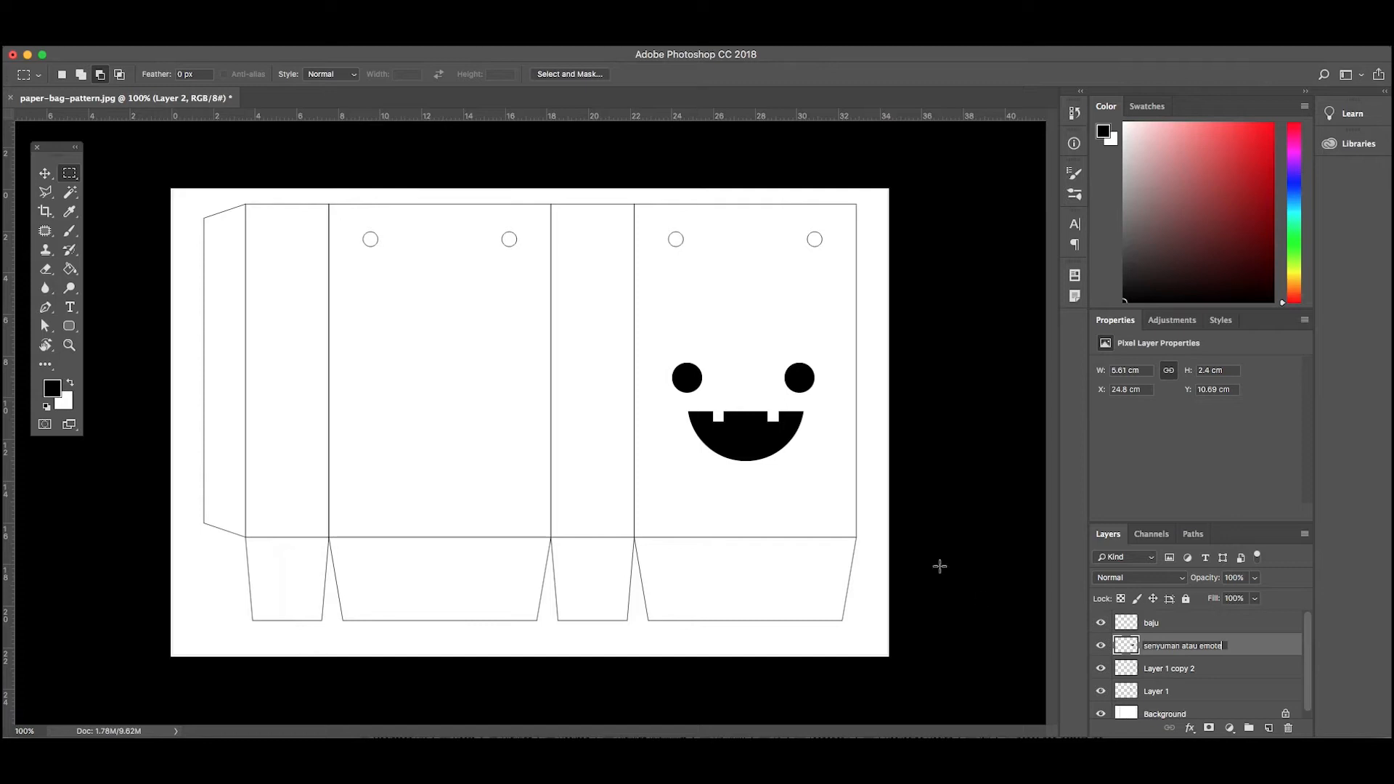
double_click(1174, 672)
type("mata")
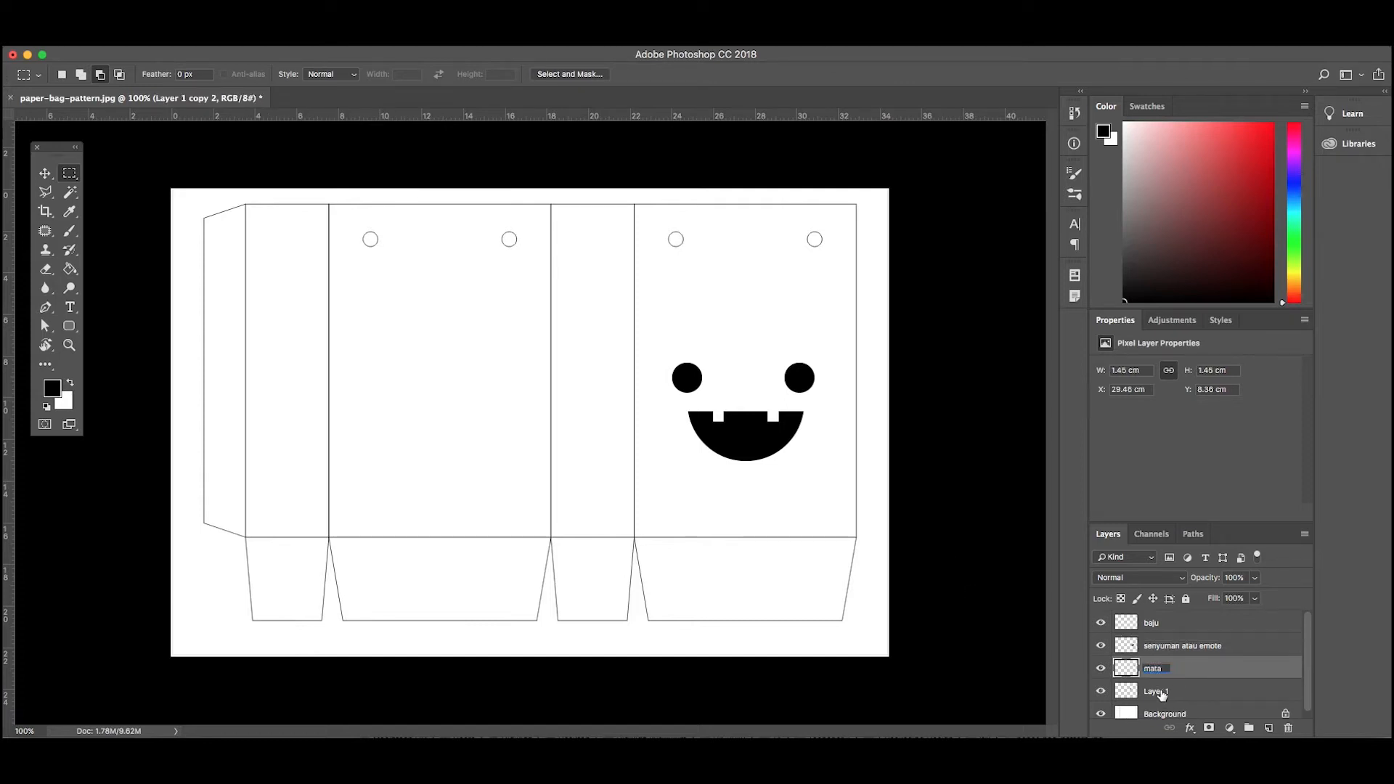
double_click(1159, 693)
type("mata")
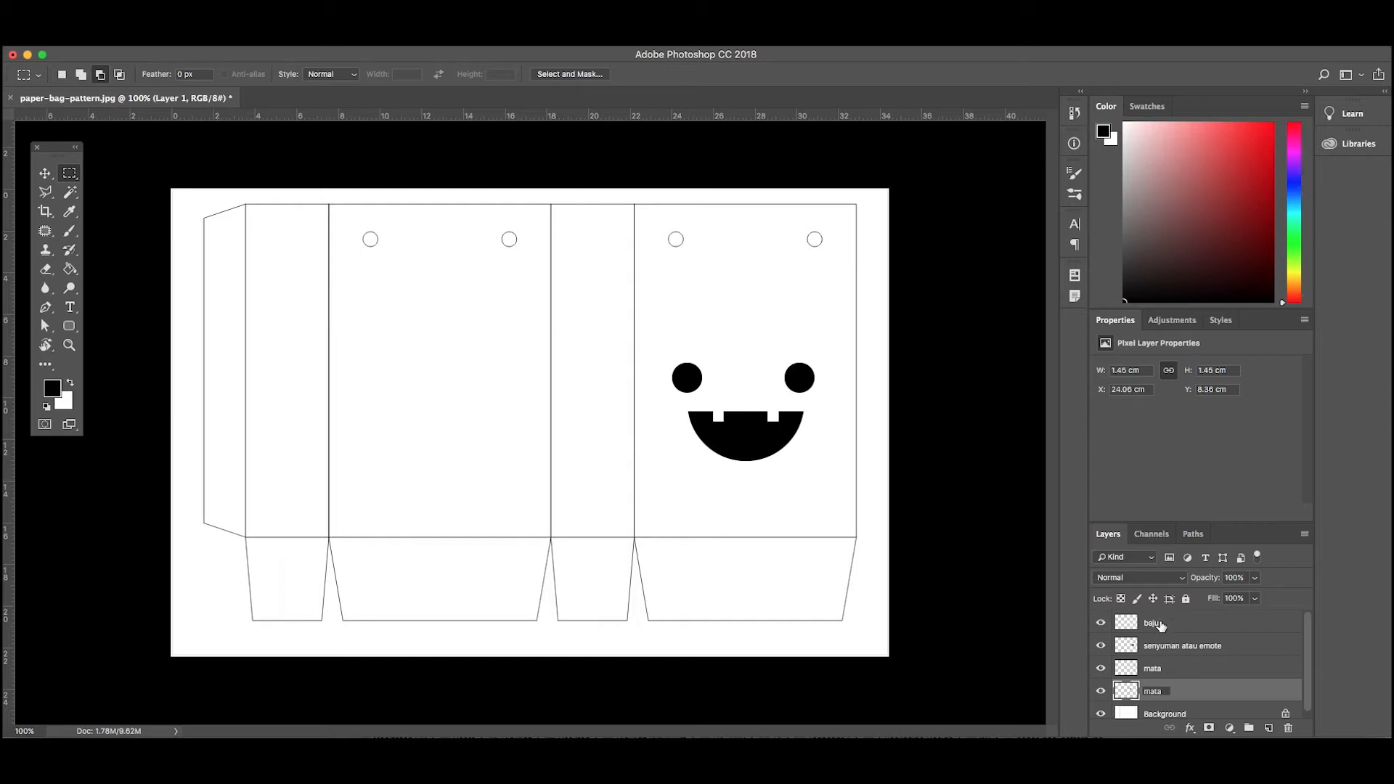
key("Return")
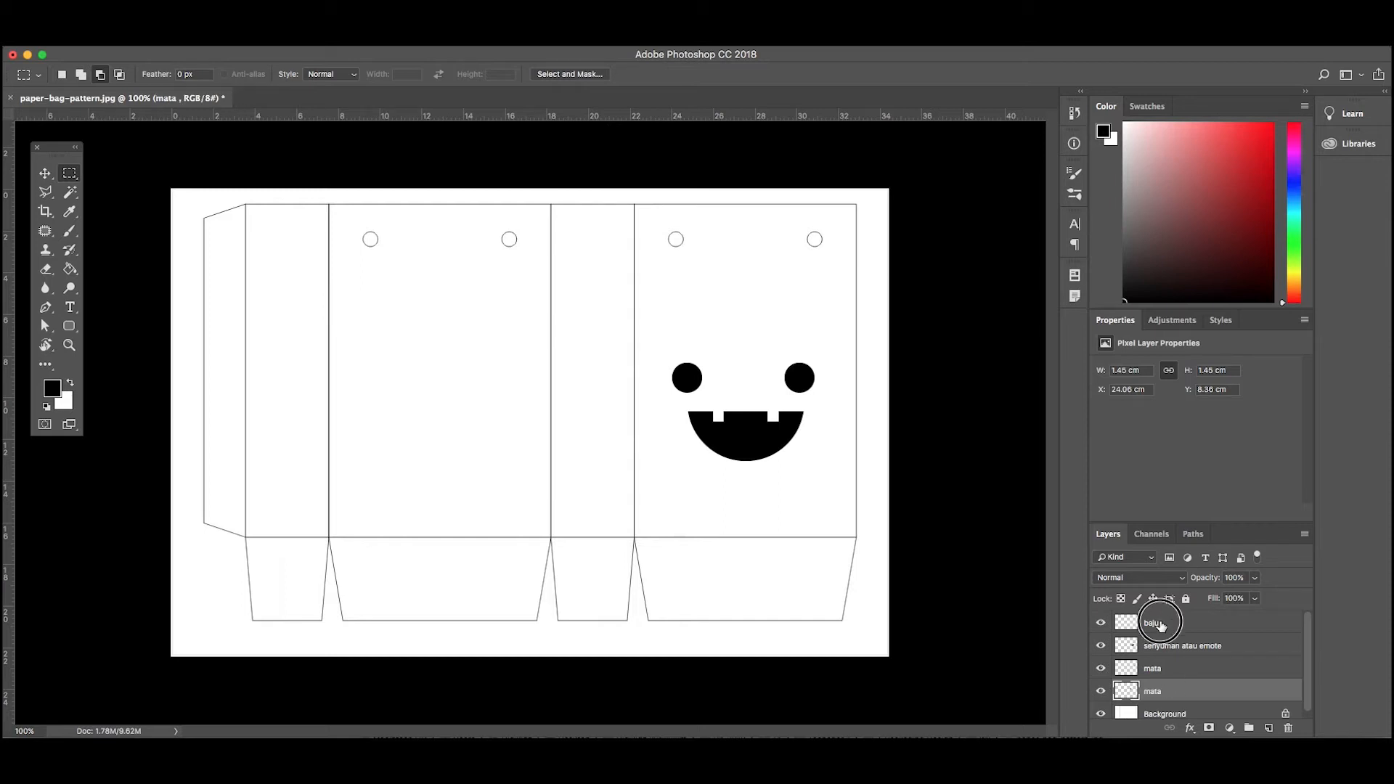
On the baju layer, select a strip about 29.35 × 3.21 cm along the panels' lower edge and choose bright red as foreground color.
left_click(1152, 624)
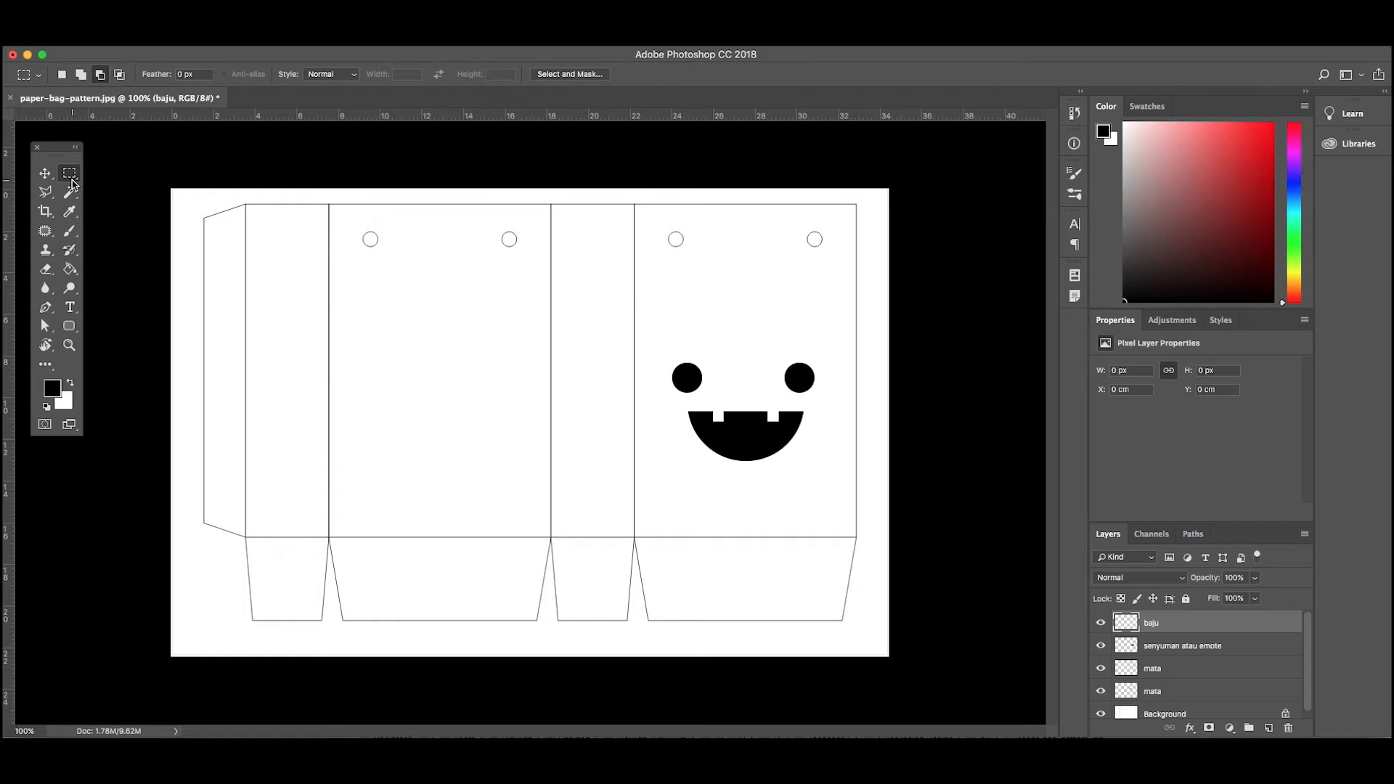
left_click_drag(246, 472, 856, 538)
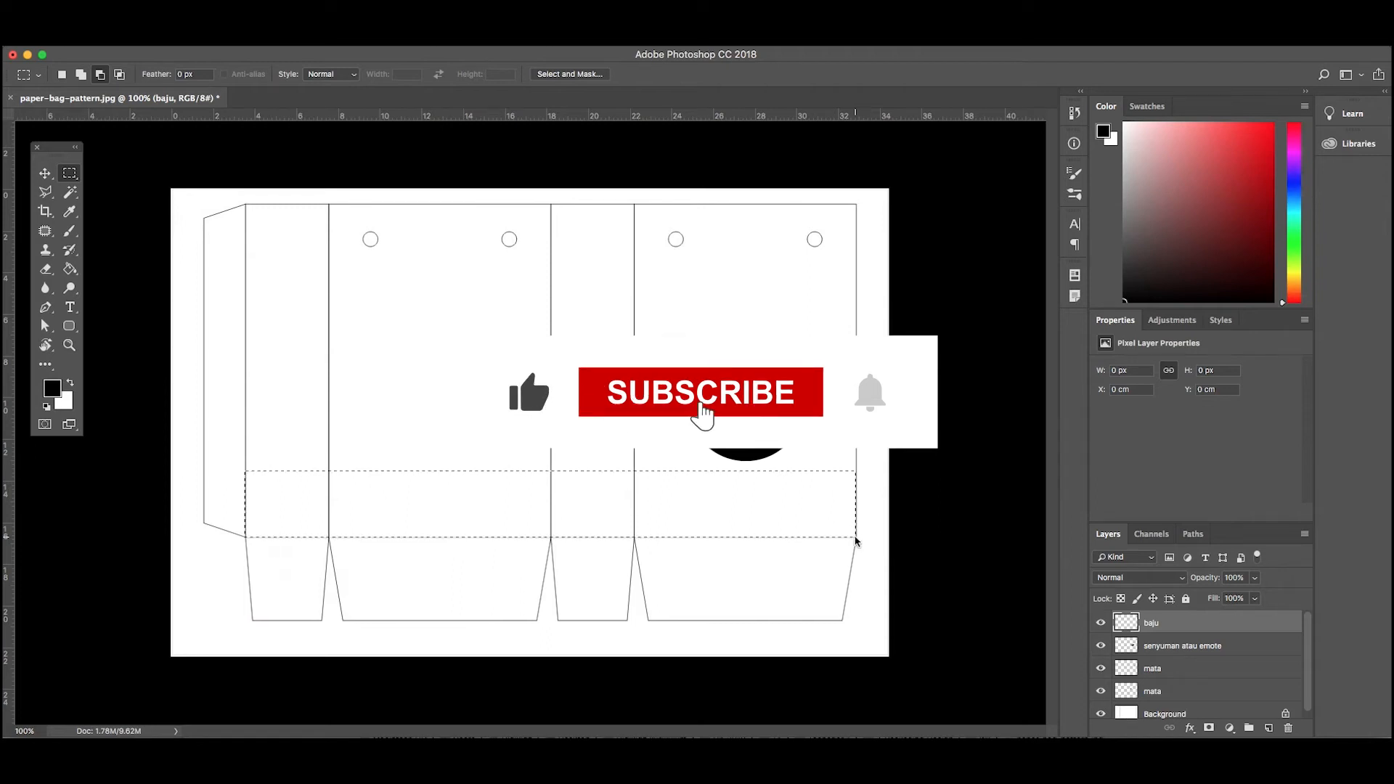
mouse_move(1242, 139)
left_mouse_down()
mouse_move(1254, 121)
mouse_move(1272, 125)
left_mouse_up()
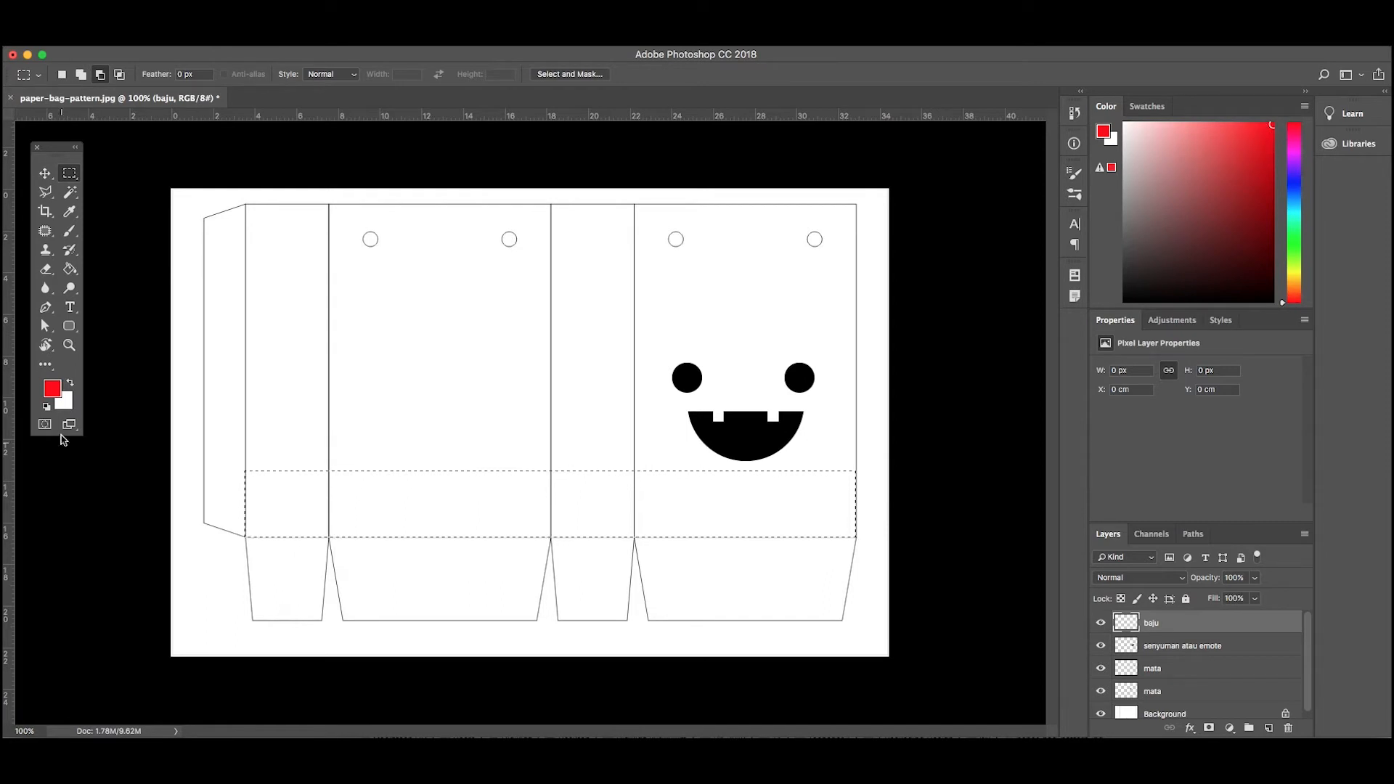
left_click(52, 389)
mouse_move(1052, 374)
left_mouse_down()
mouse_move(1089, 390)
mouse_move(1095, 377)
left_mouse_up()
left_click(1225, 364)
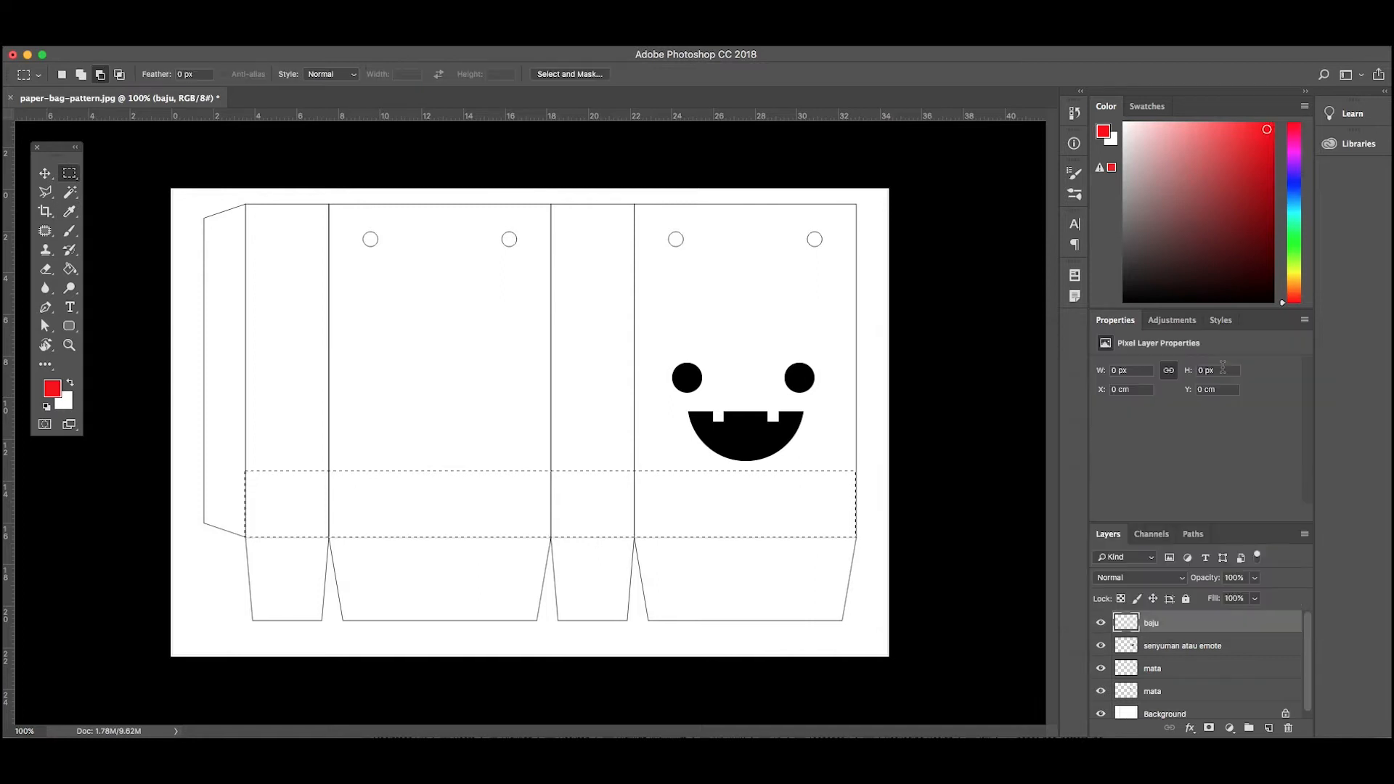
Fill the selected strip along the bag's lower edge with the red foreground color and clear the selection.
left_click(69, 269)
left_click(427, 496)
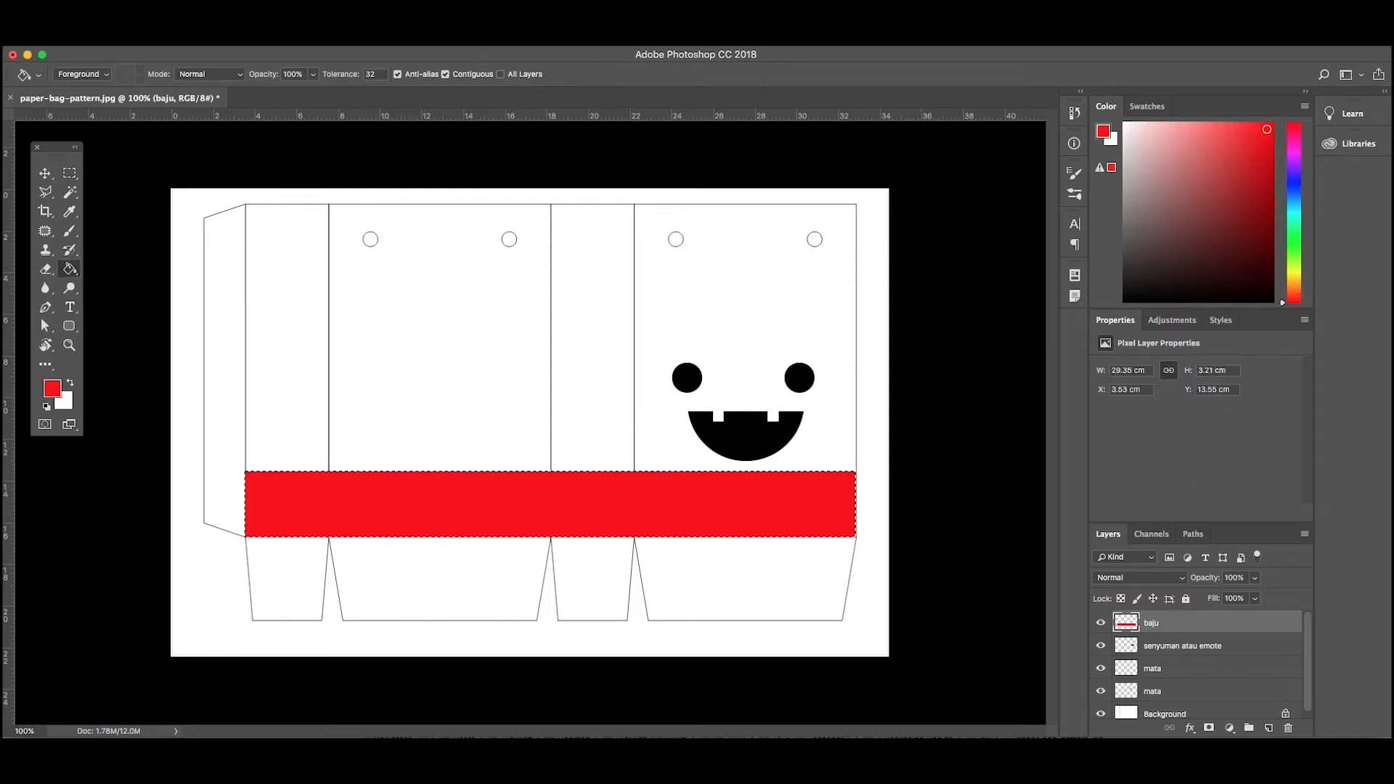
left_click(323, 37)
left_click(349, 68)
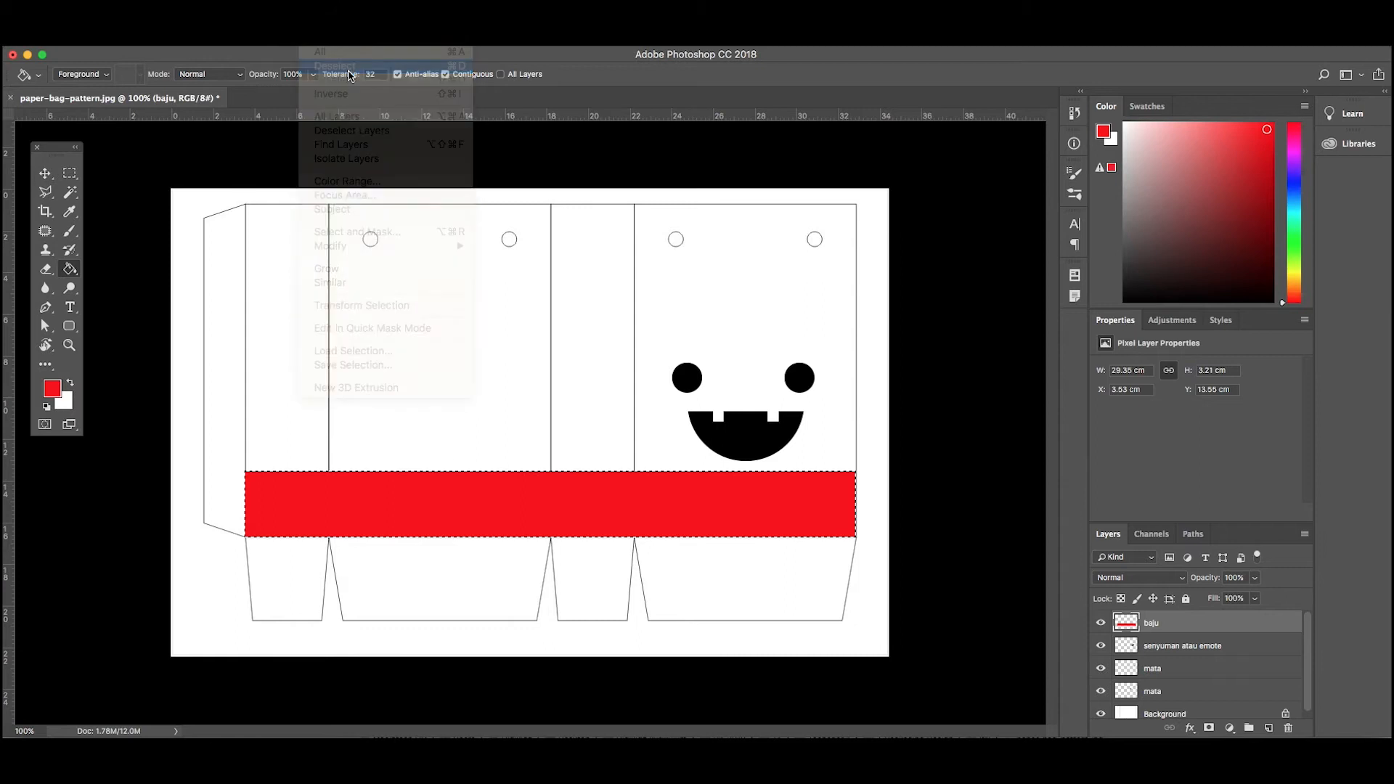
Change the blend mode of the baju layer.
left_click(1185, 581)
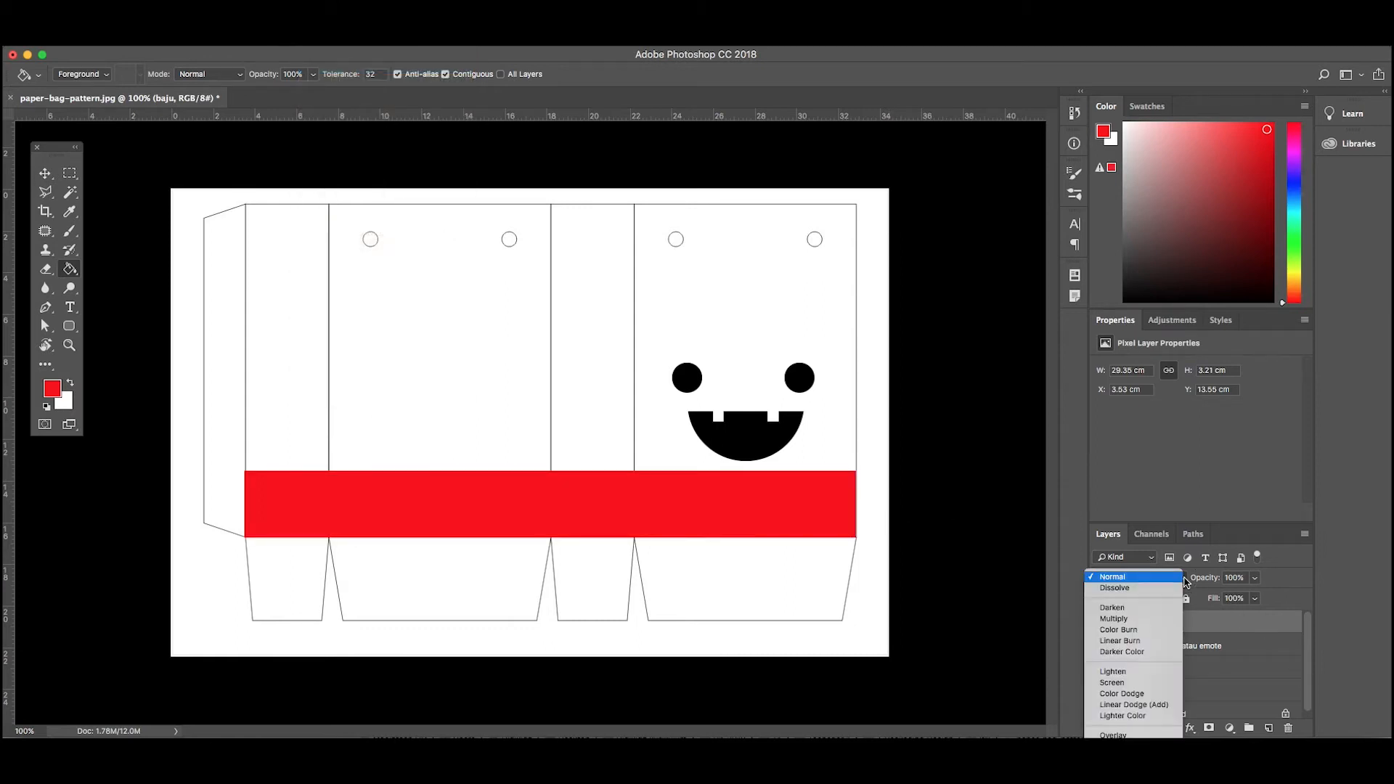
left_click(1153, 626)
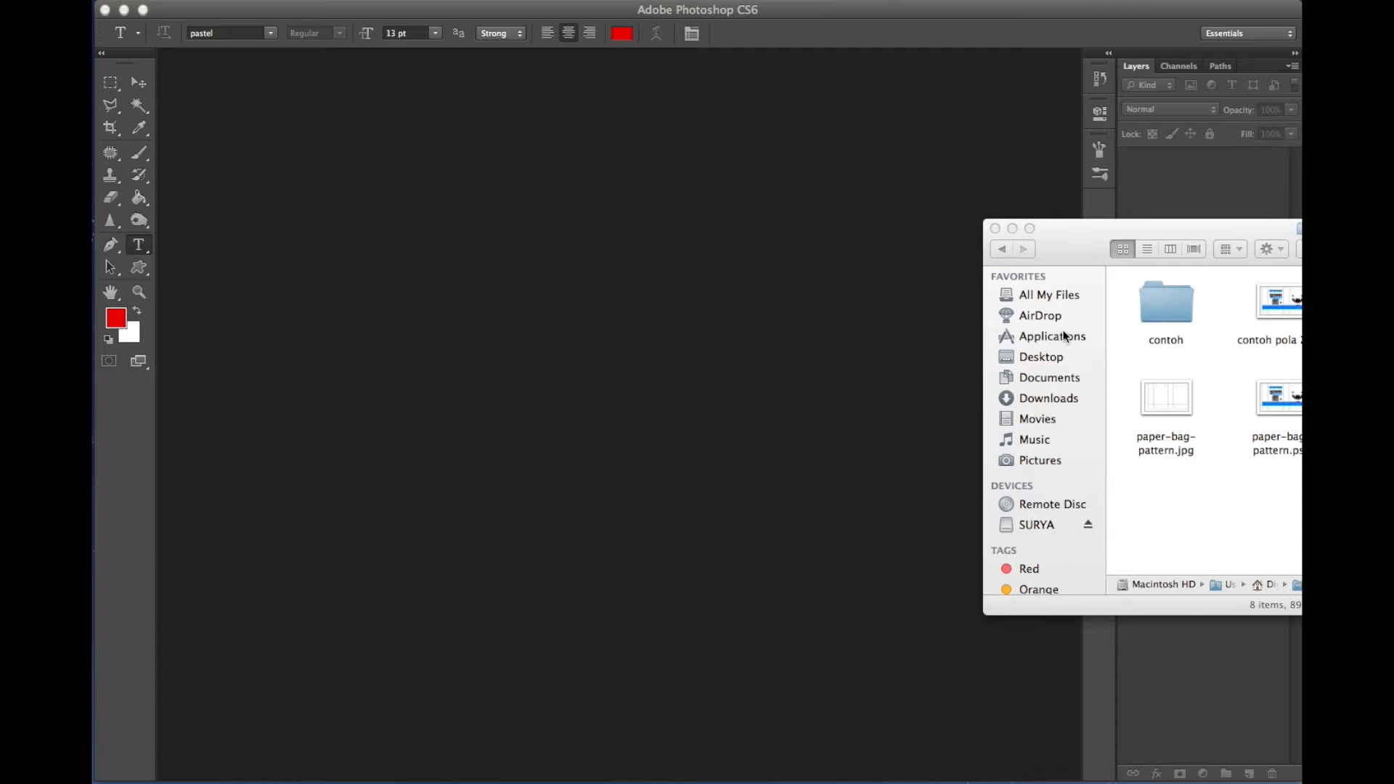
Switch to Finder and open paper-bag-pattern.jpg from the W1 folder with Adobe Photoshop CS6.
left_click(1082, 253)
left_click(1166, 416)
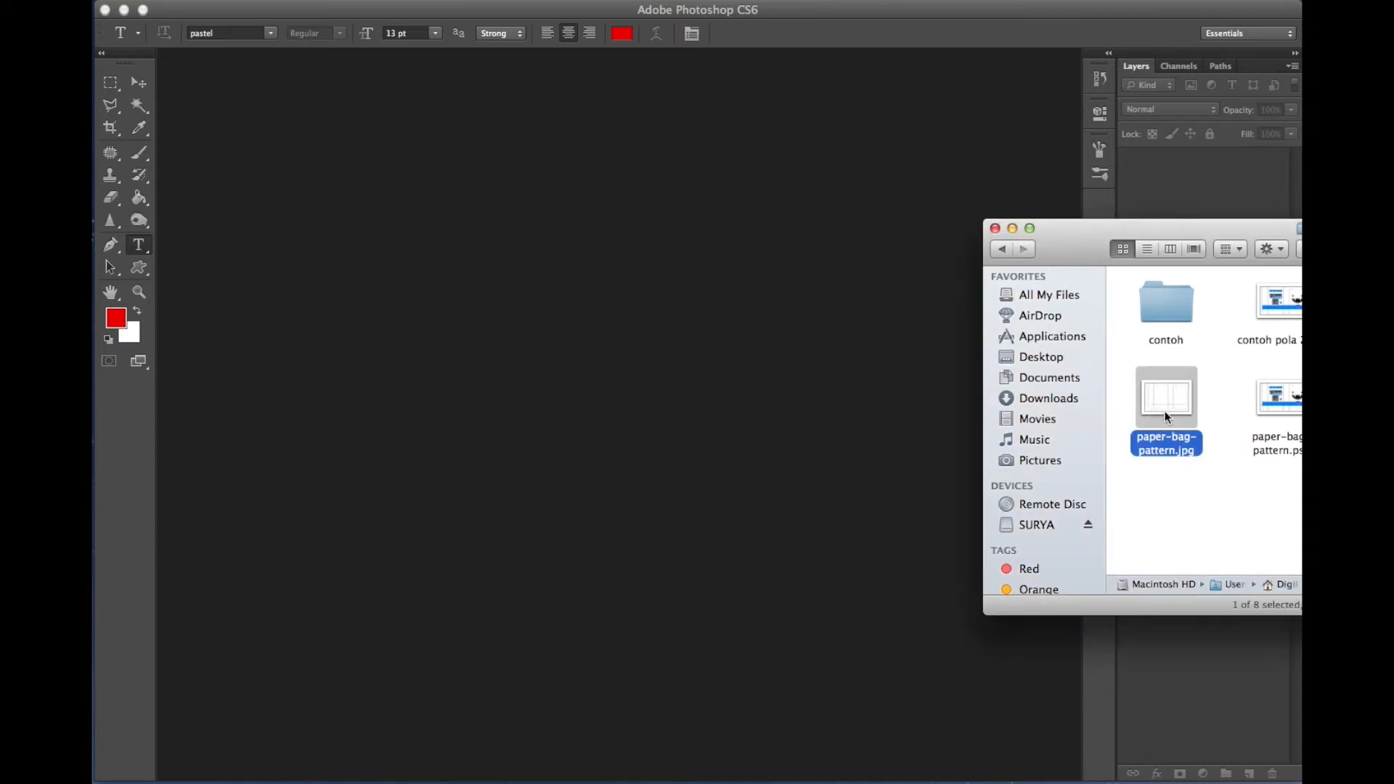
right_click(1170, 411)
left_click(1095, 224)
left_click_drag(1096, 223, 548, 225)
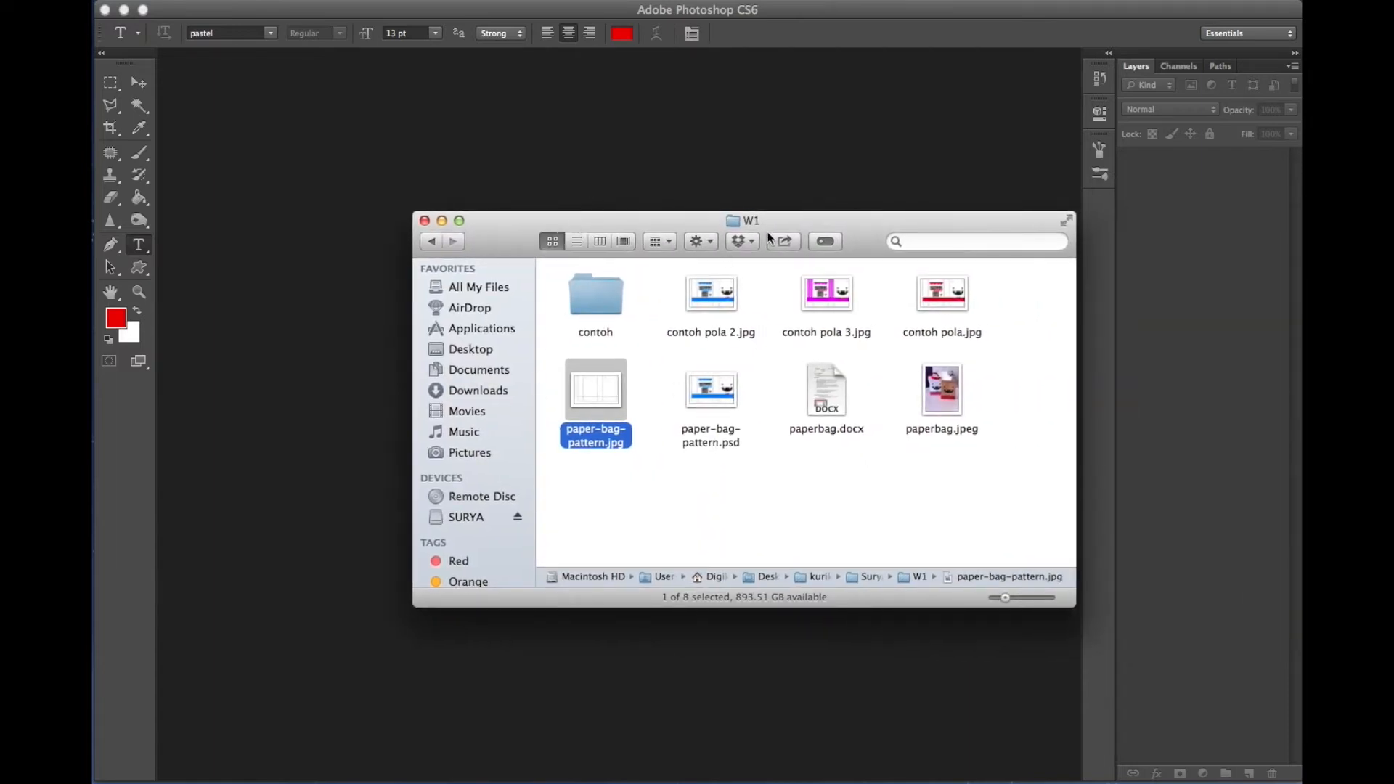
left_click_drag(800, 229, 949, 227)
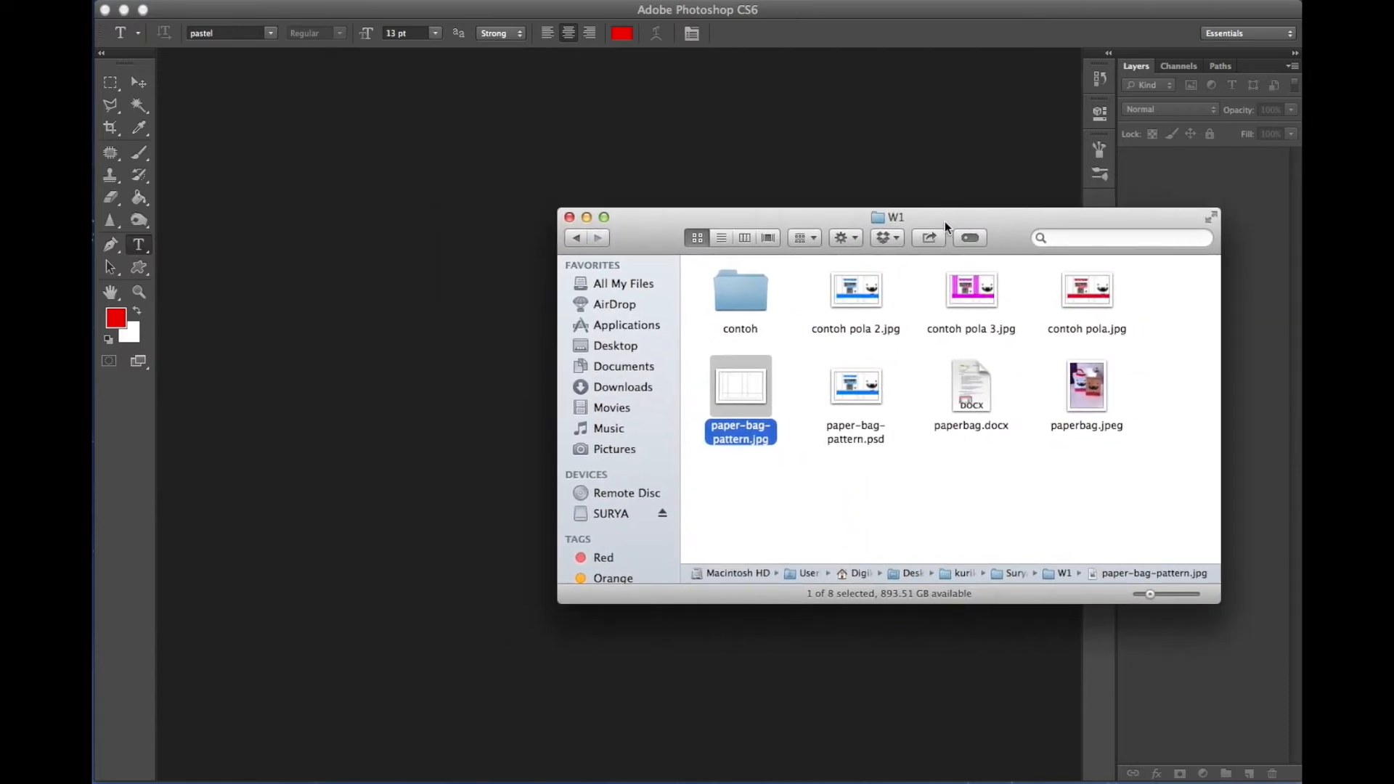
right_click(745, 389)
mouse_move(766, 411)
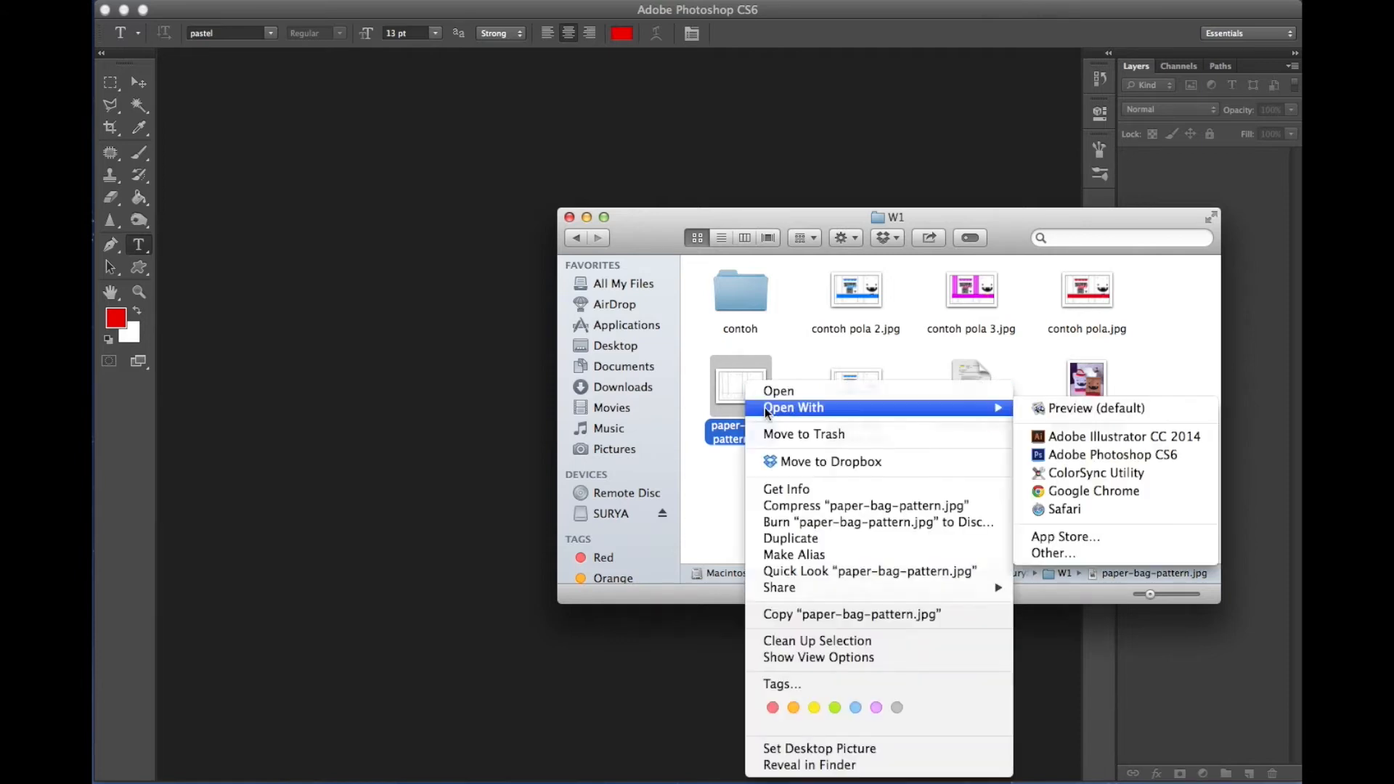
left_click(1090, 455)
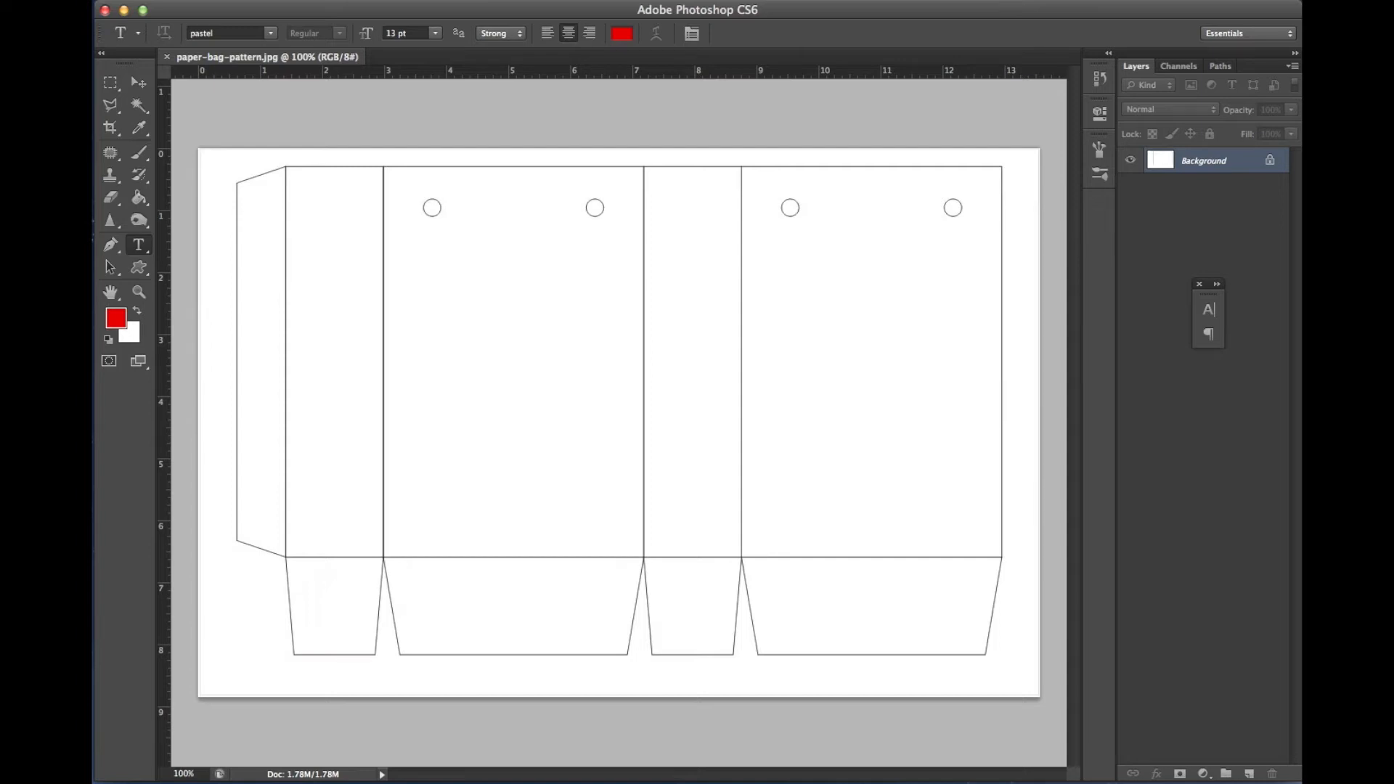
Switch to Finder, open contoh pola.jpg from the W1 folder and examine the example bag's face, clothing and bow tie.
key("super+Tab")
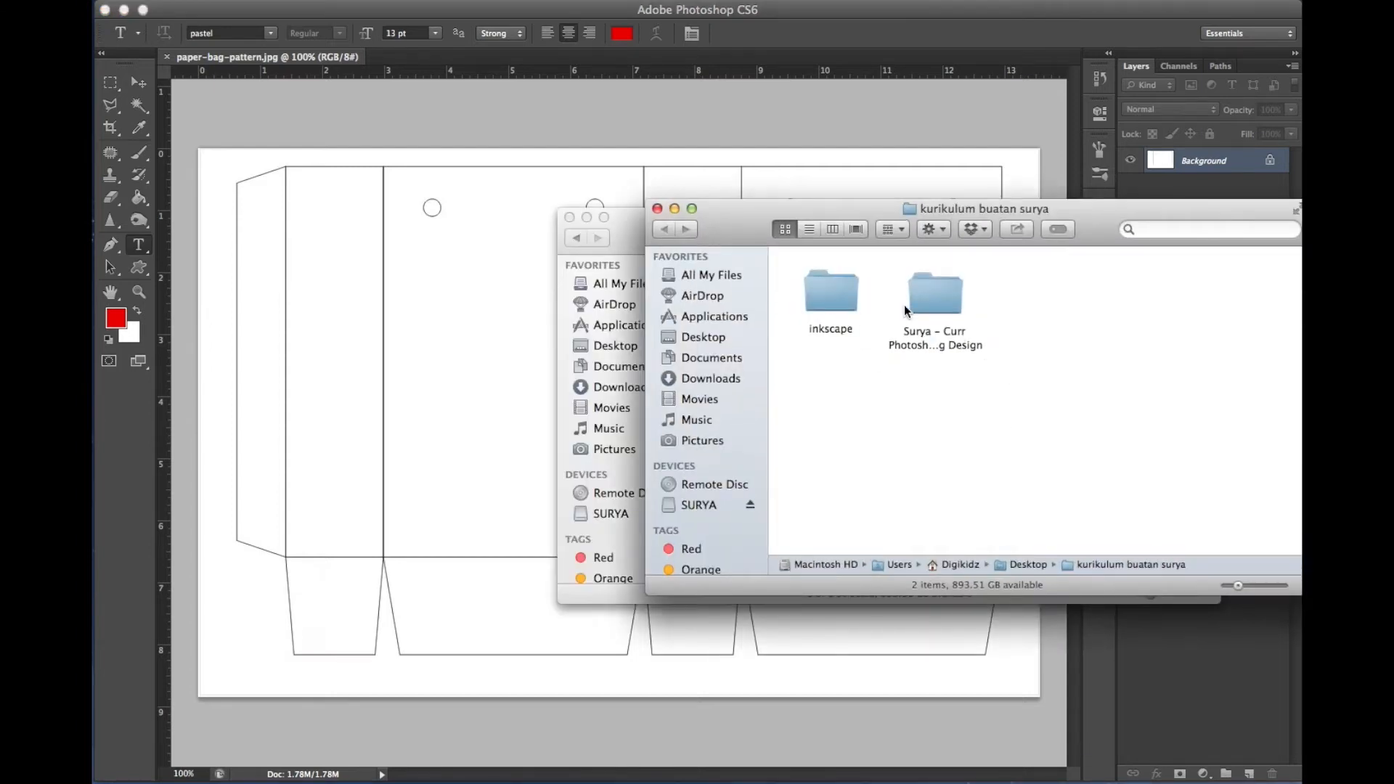
double_click(936, 294)
double_click(831, 280)
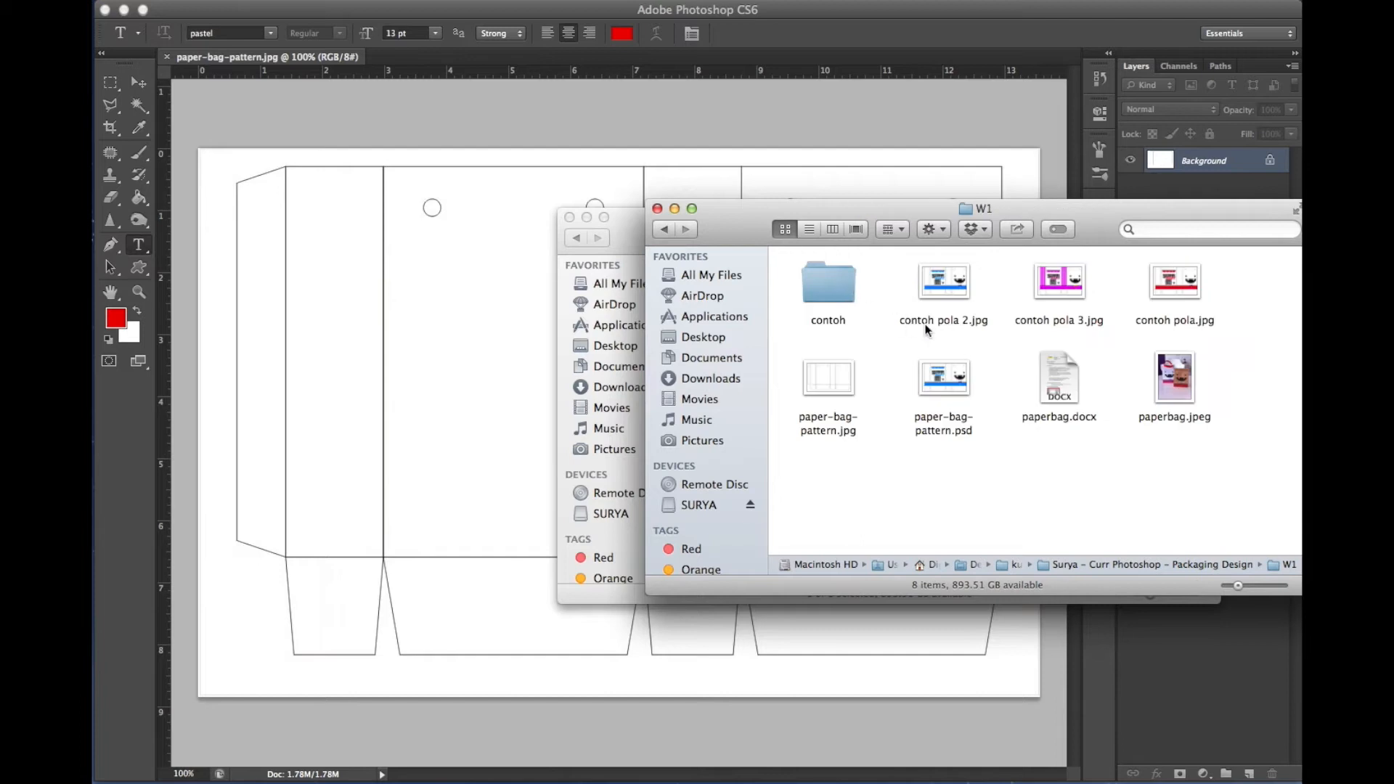
double_click(1148, 293)
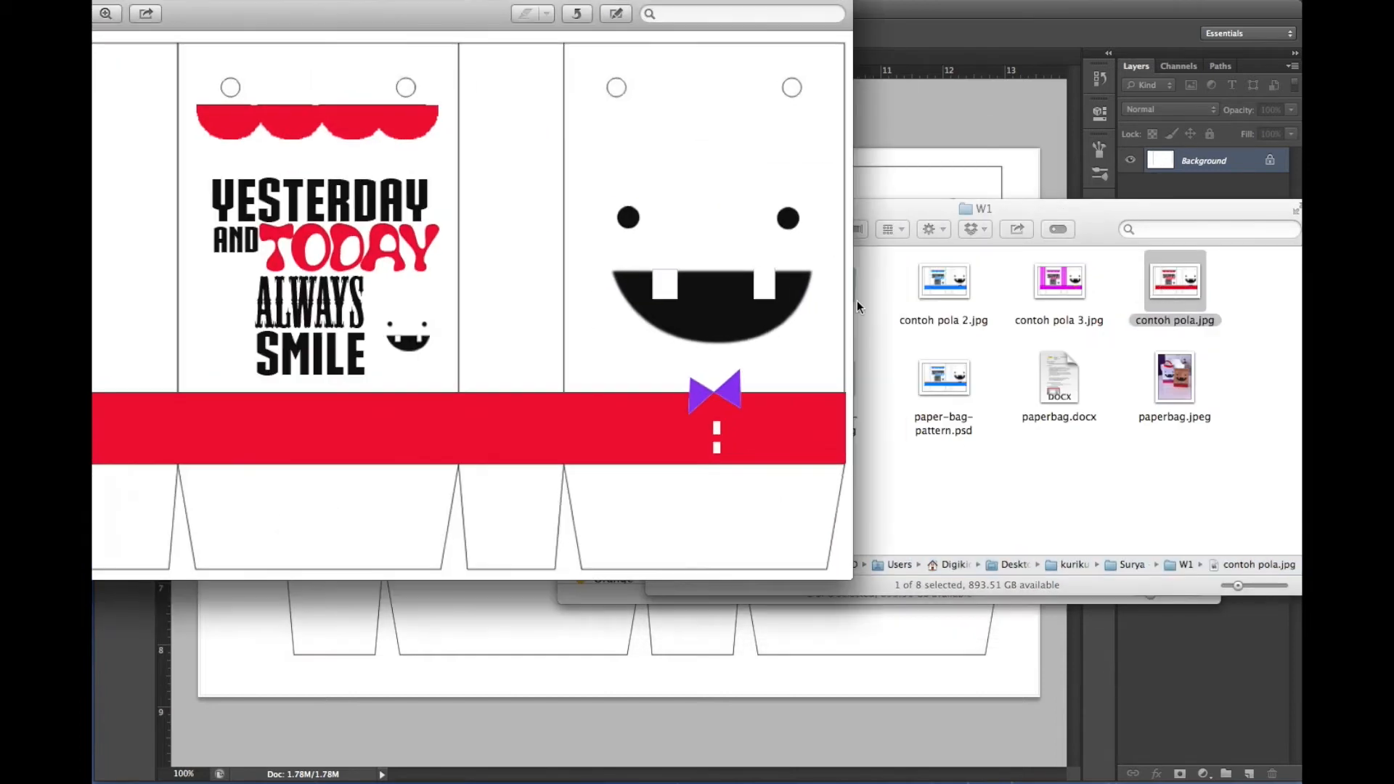
left_click_drag(389, 14, 634, 95)
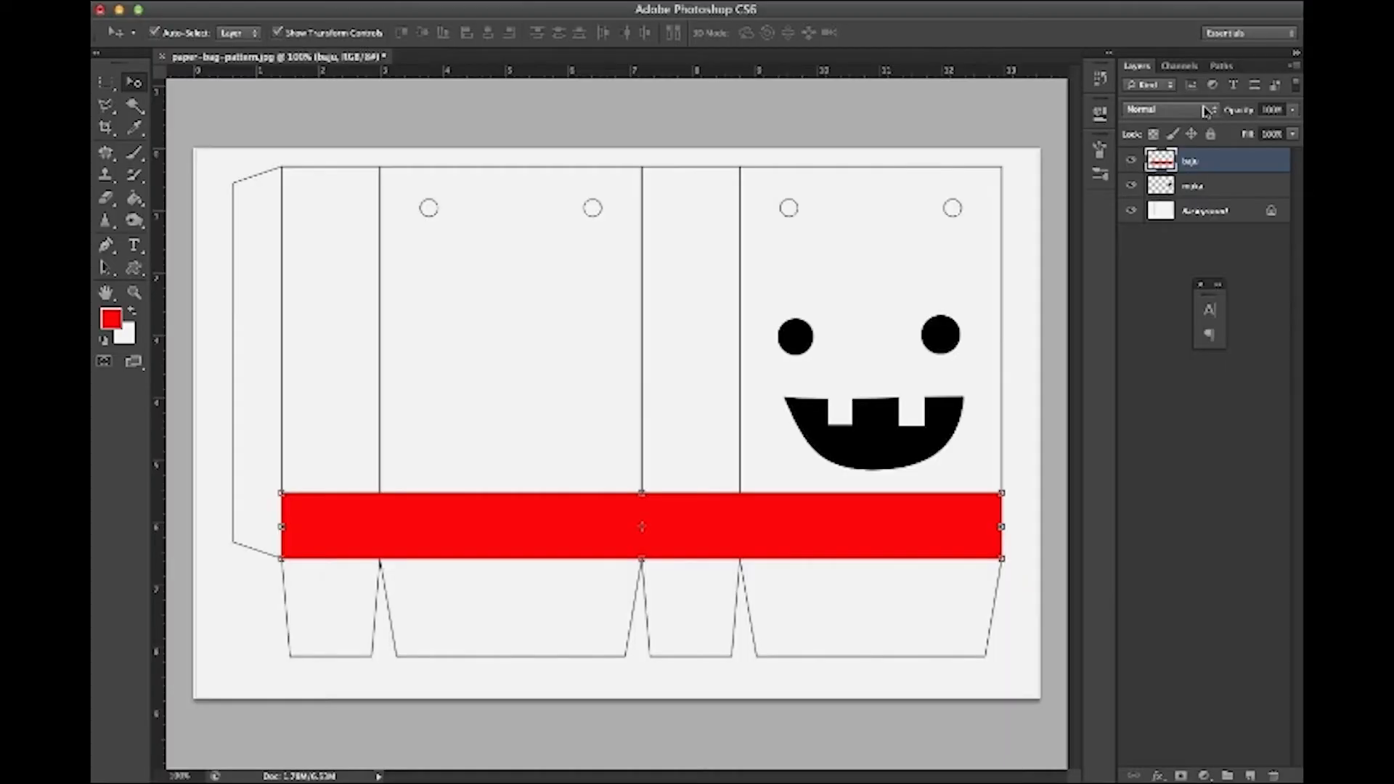
Try the Dissolve, Darken, Multiply and Color Burn blend modes on the baju layer.
left_click(1202, 118)
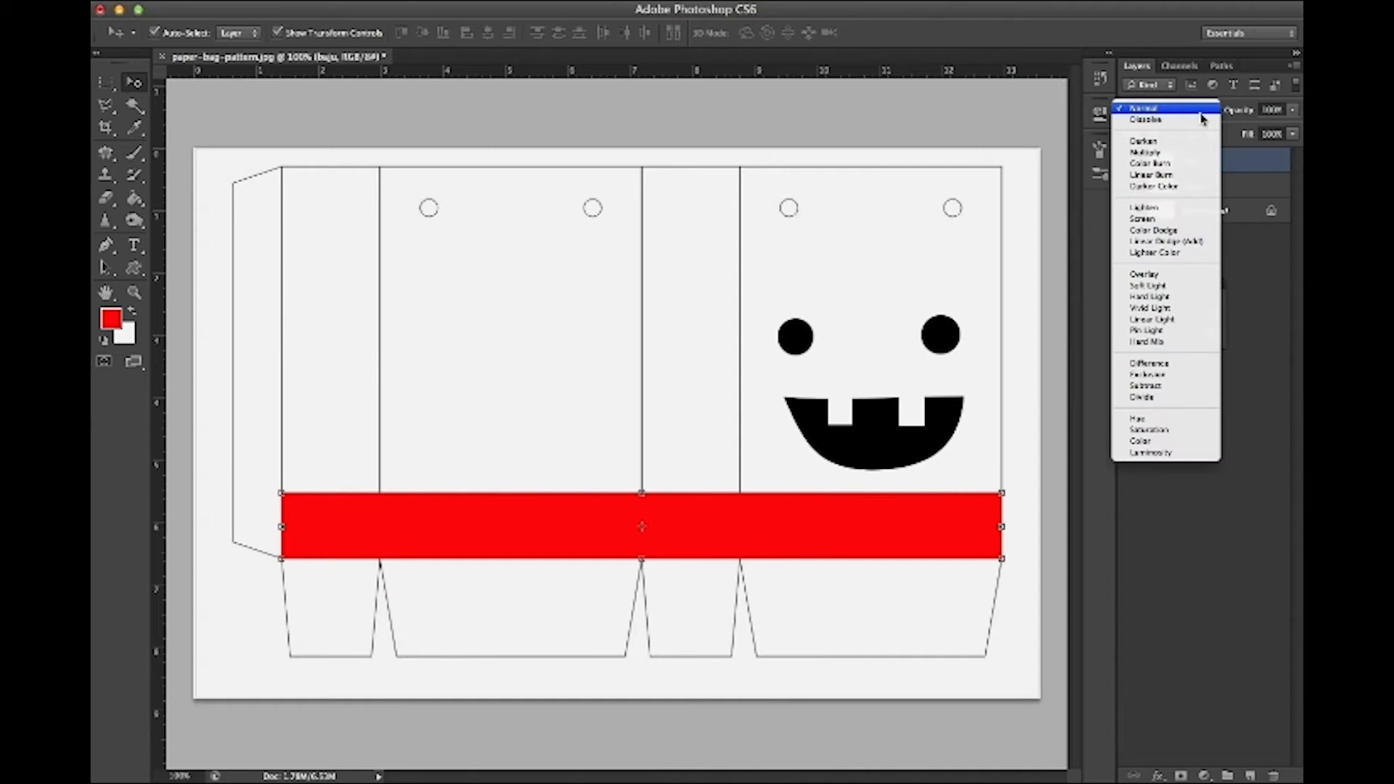
left_click(1165, 125)
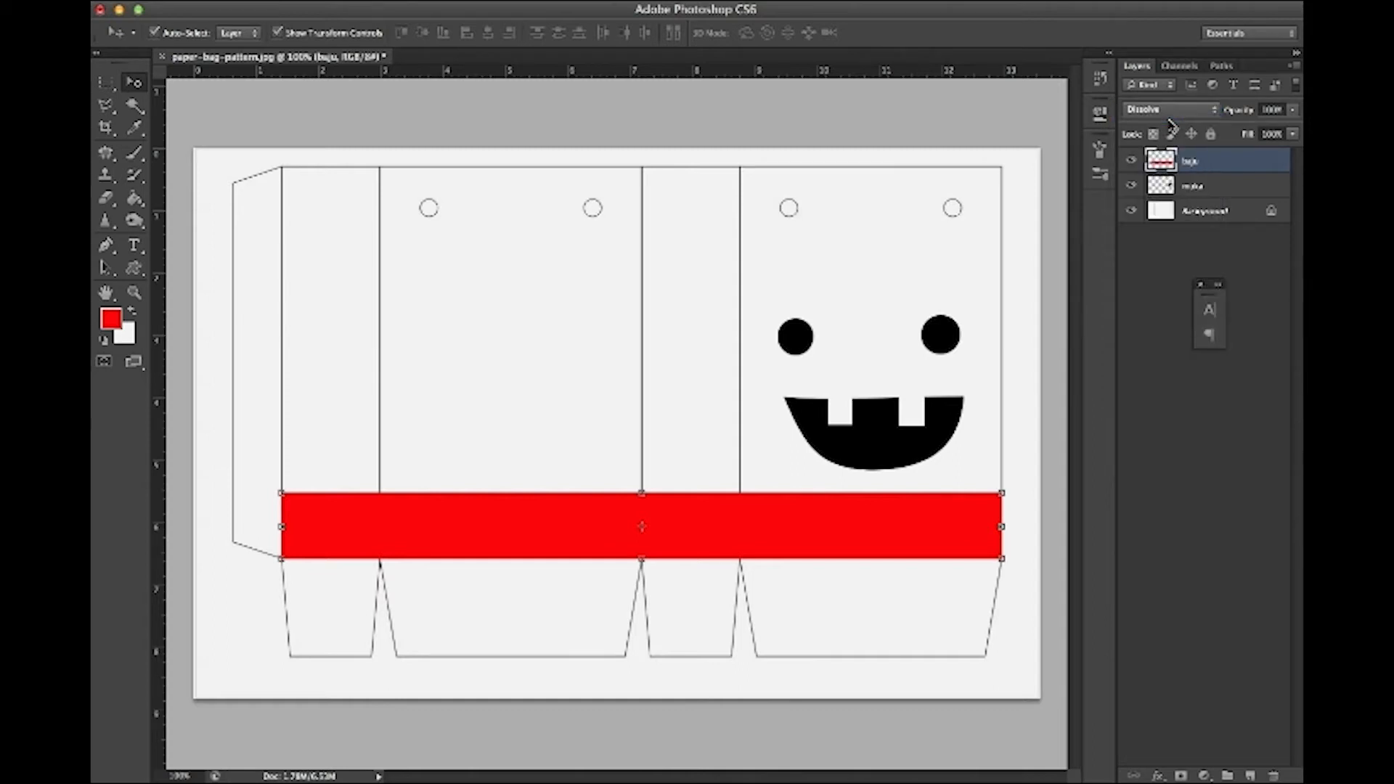
key("Down")
left_click(1184, 120)
left_click(1176, 143)
left_click(1182, 110)
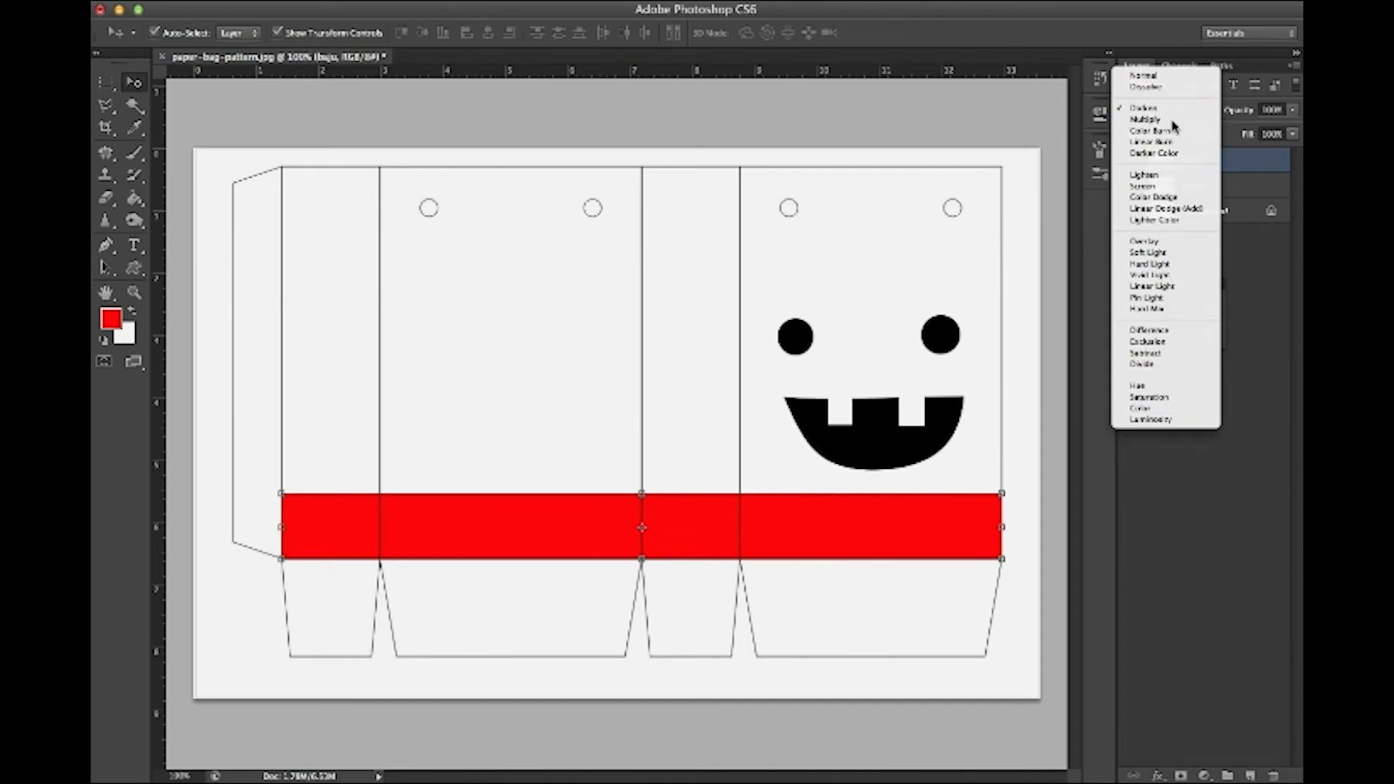
left_click(1170, 120)
left_click(1161, 111)
left_click(1161, 120)
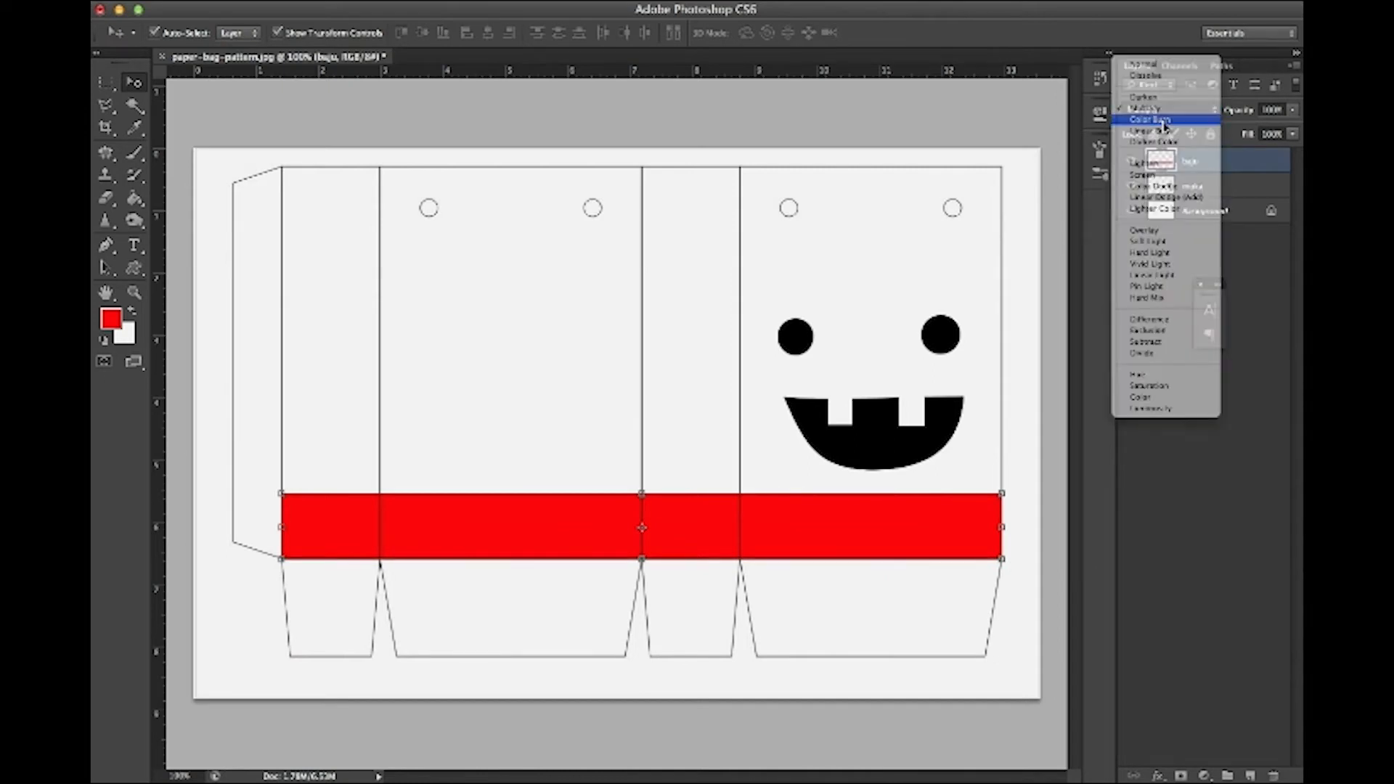
Set the baju layer's blend mode to Multiply and deselect the layer.
left_click(1189, 111)
left_click(1150, 97)
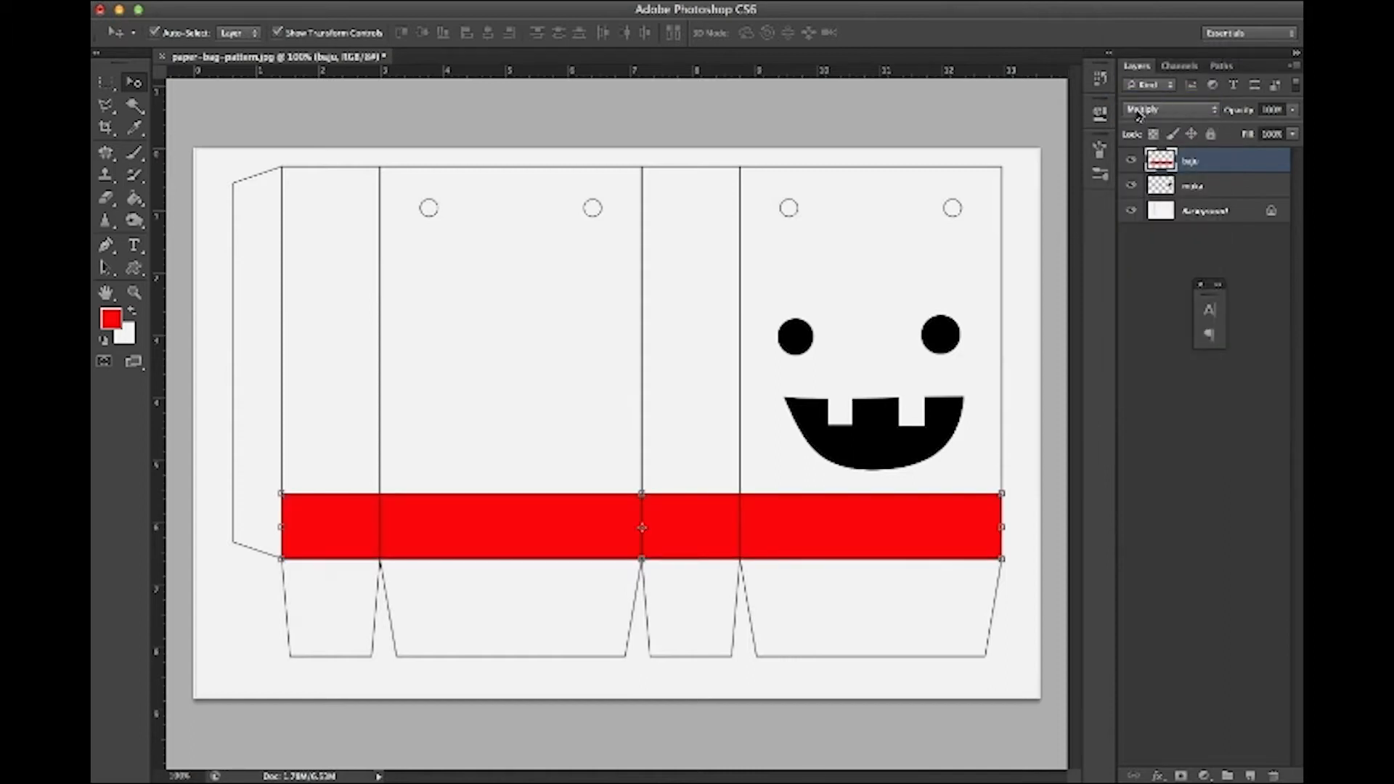
left_click(751, 155)
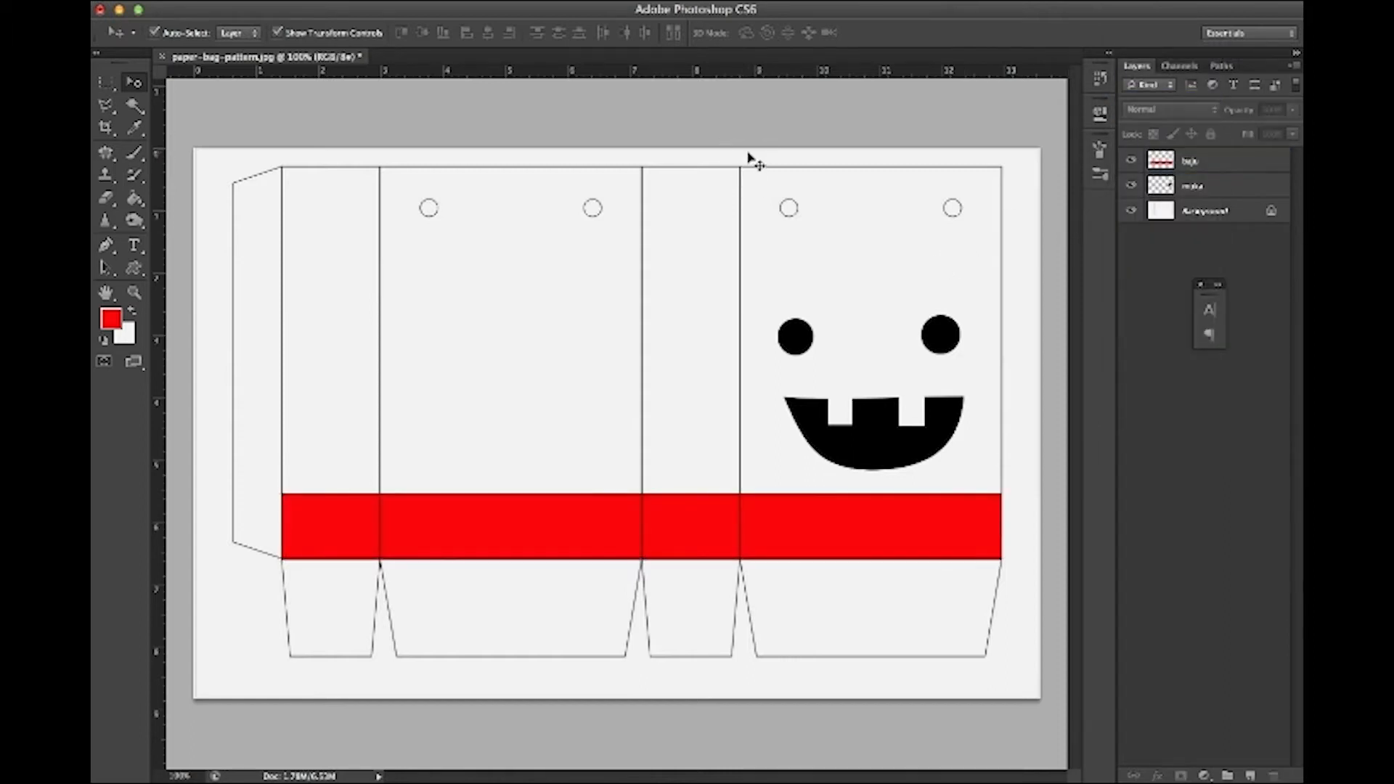
On the baju layer, outline a bow tie about 0.8 in wide with the Polygonal Lasso below the mouth, across the red band's upper edge.
left_click(1178, 167)
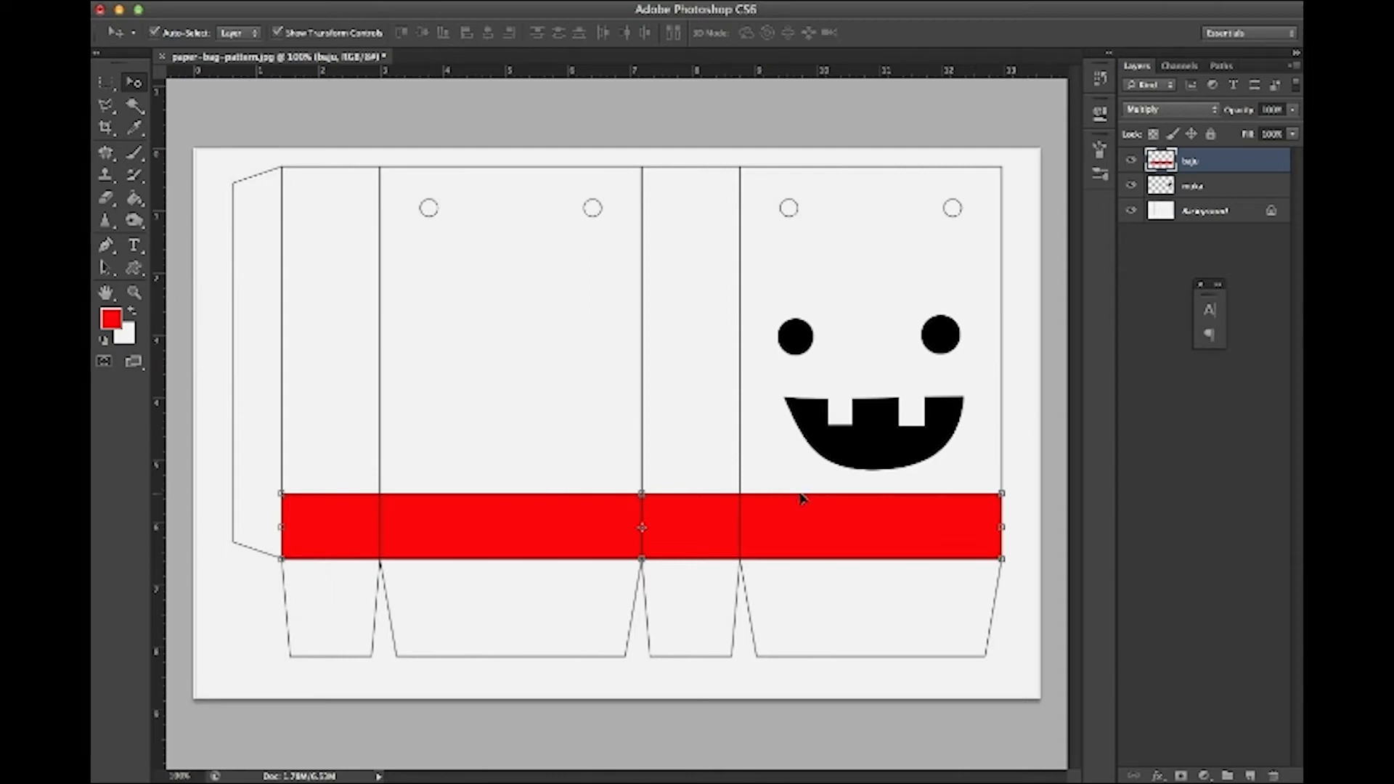
key("super+equal")
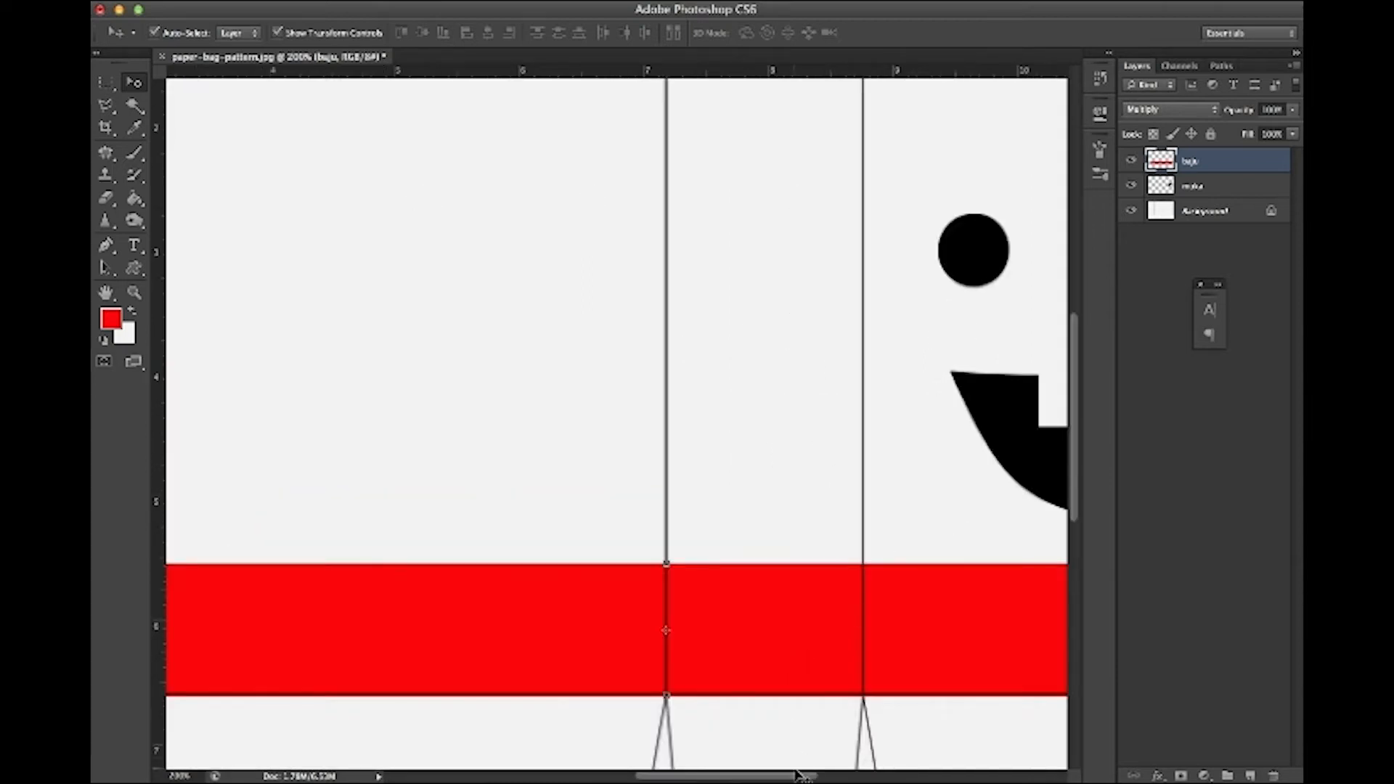
left_click_drag(791, 777, 895, 779)
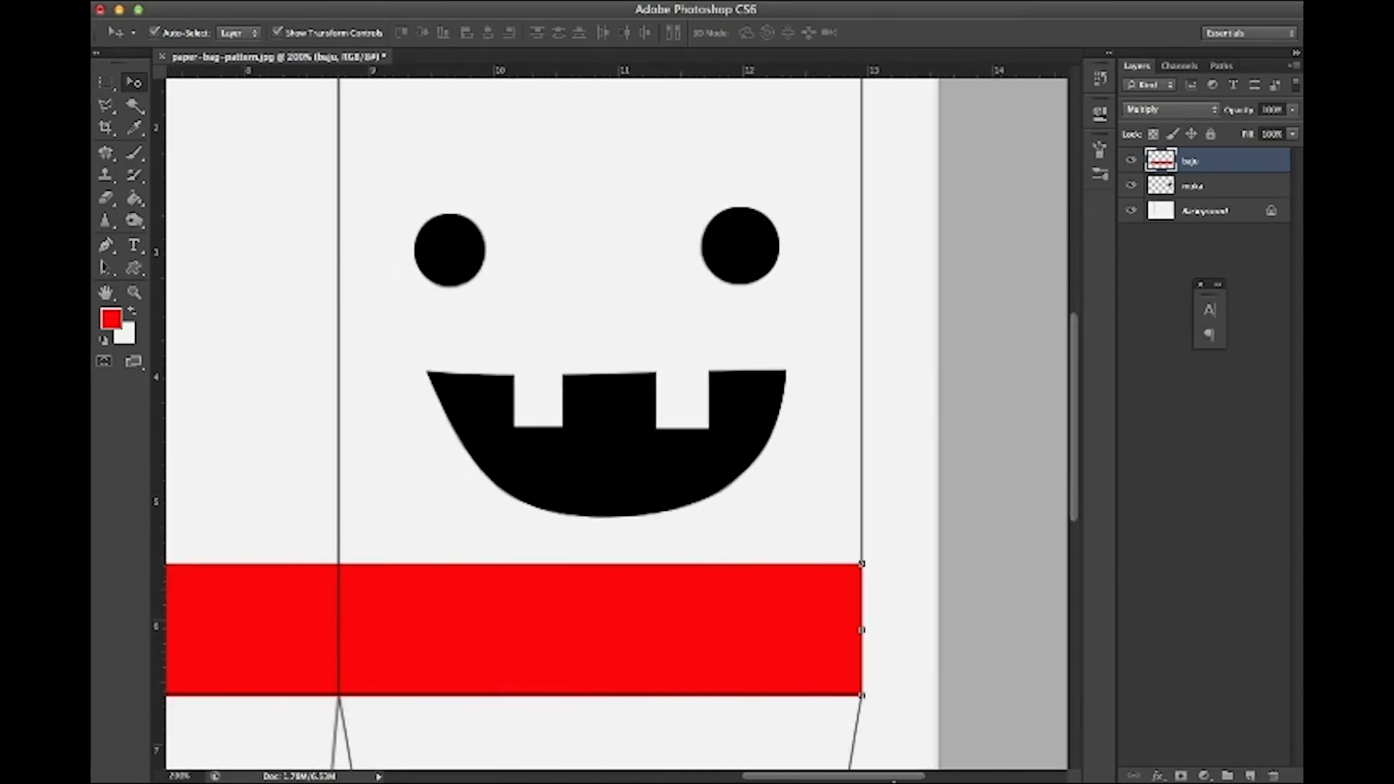
left_click(109, 108)
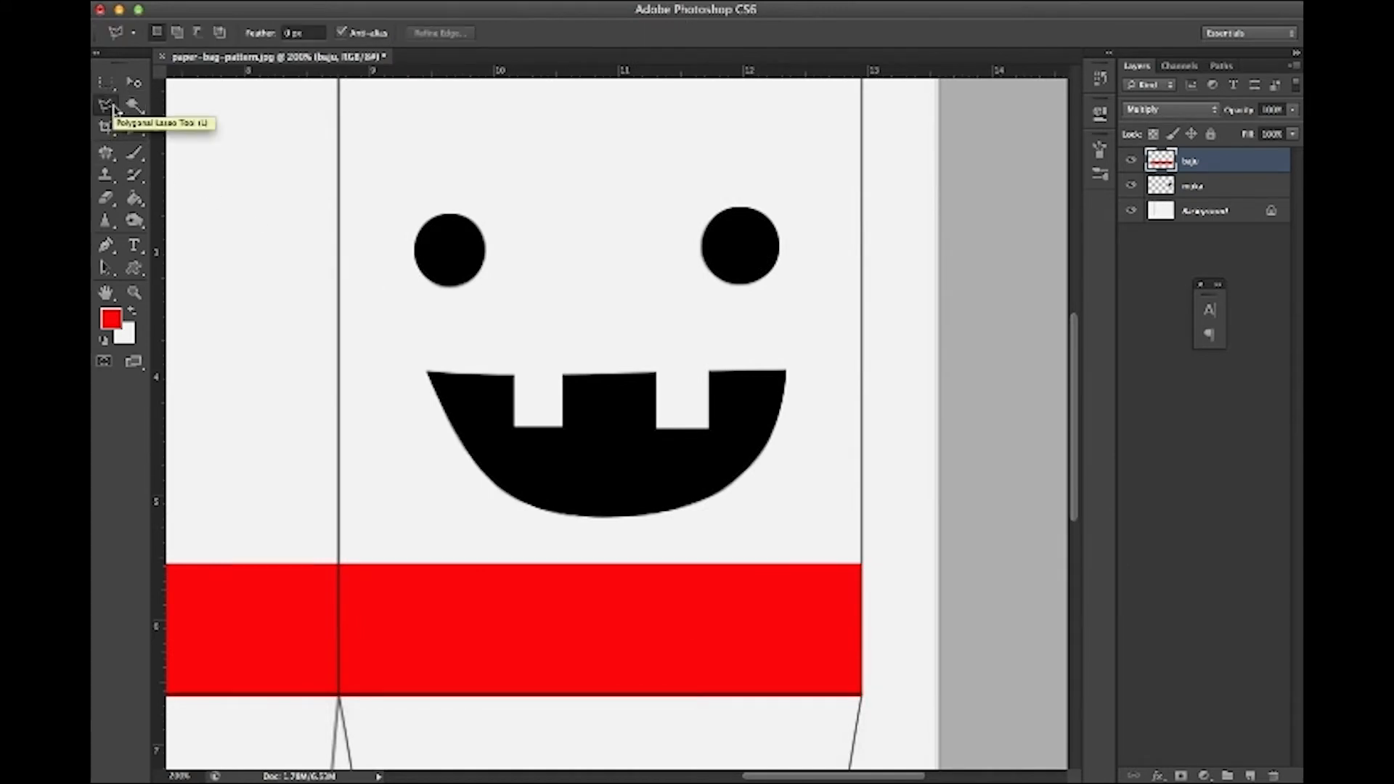
mouse_move(536, 549)
left_mouse_down()
mouse_move(546, 606)
mouse_move(534, 588)
mouse_move(570, 588)
mouse_move(639, 544)
left_mouse_up()
left_click(638, 597)
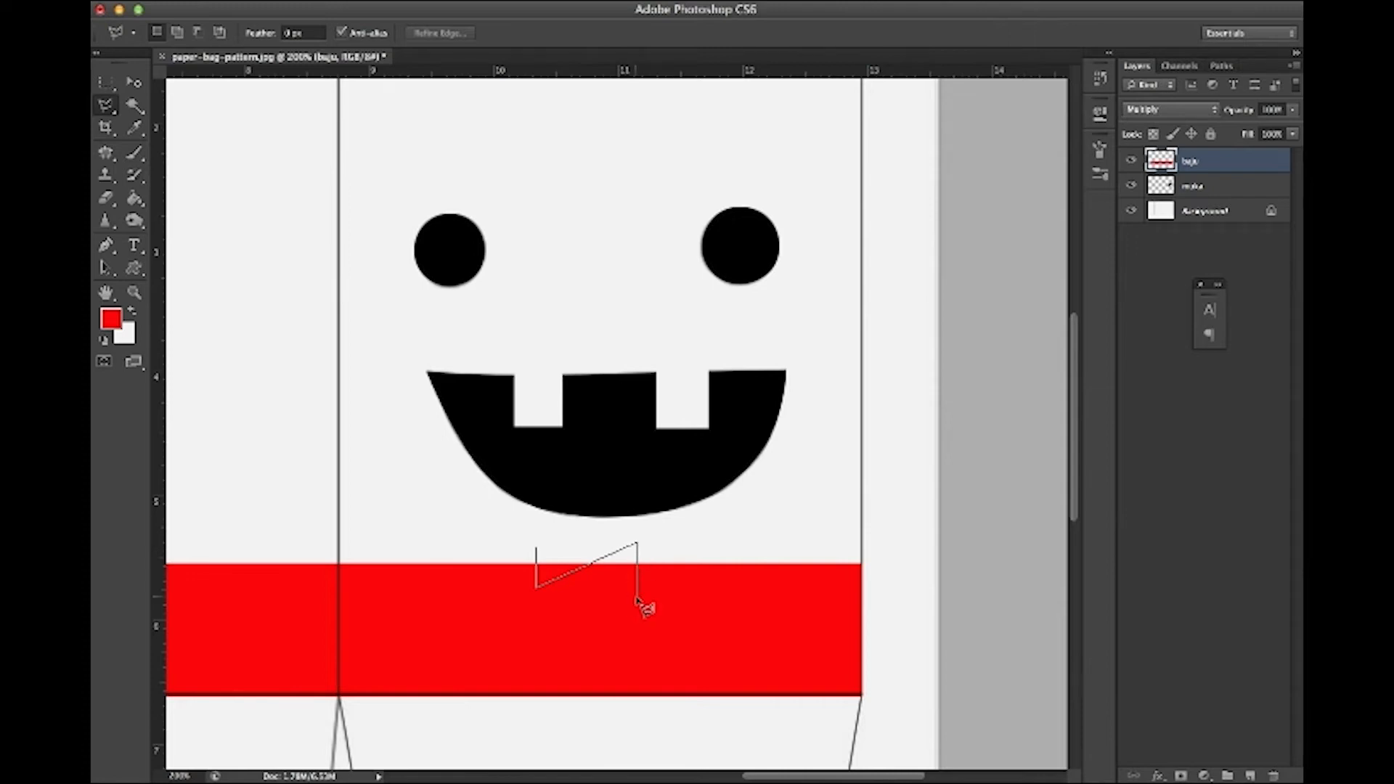
left_click(538, 552)
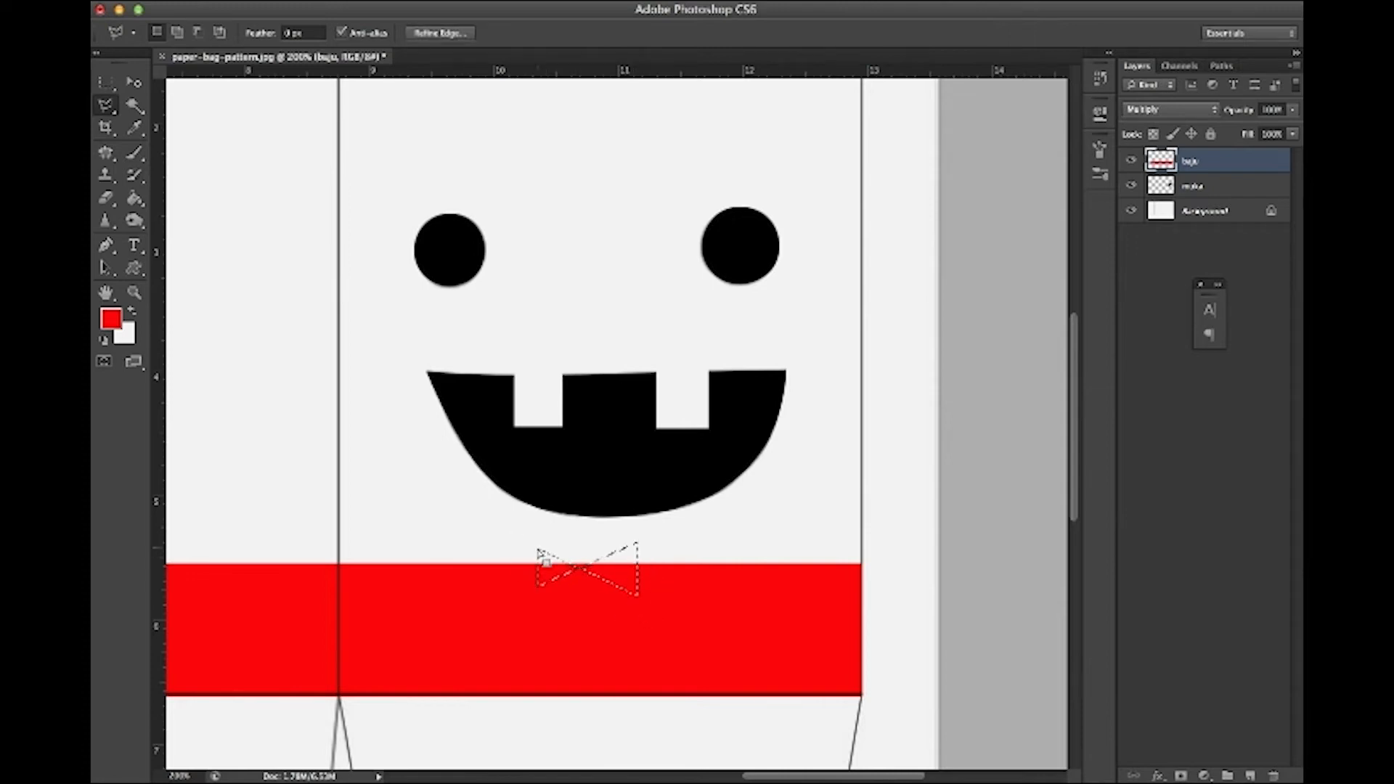
Set the foreground color to green #18fcae, fill both halves of the bow tie with it and clear the selection.
left_click(116, 320)
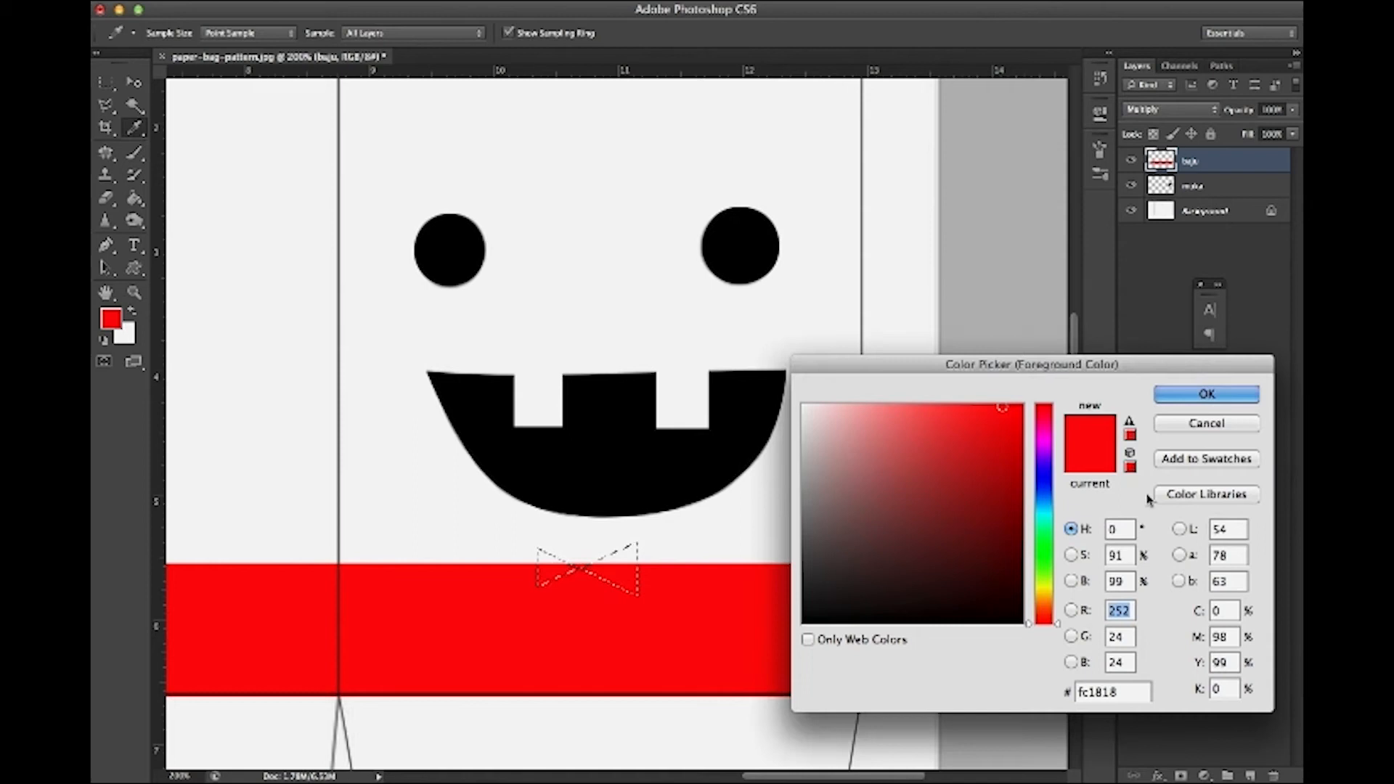
left_click_drag(1045, 514, 1046, 530)
left_click(1184, 394)
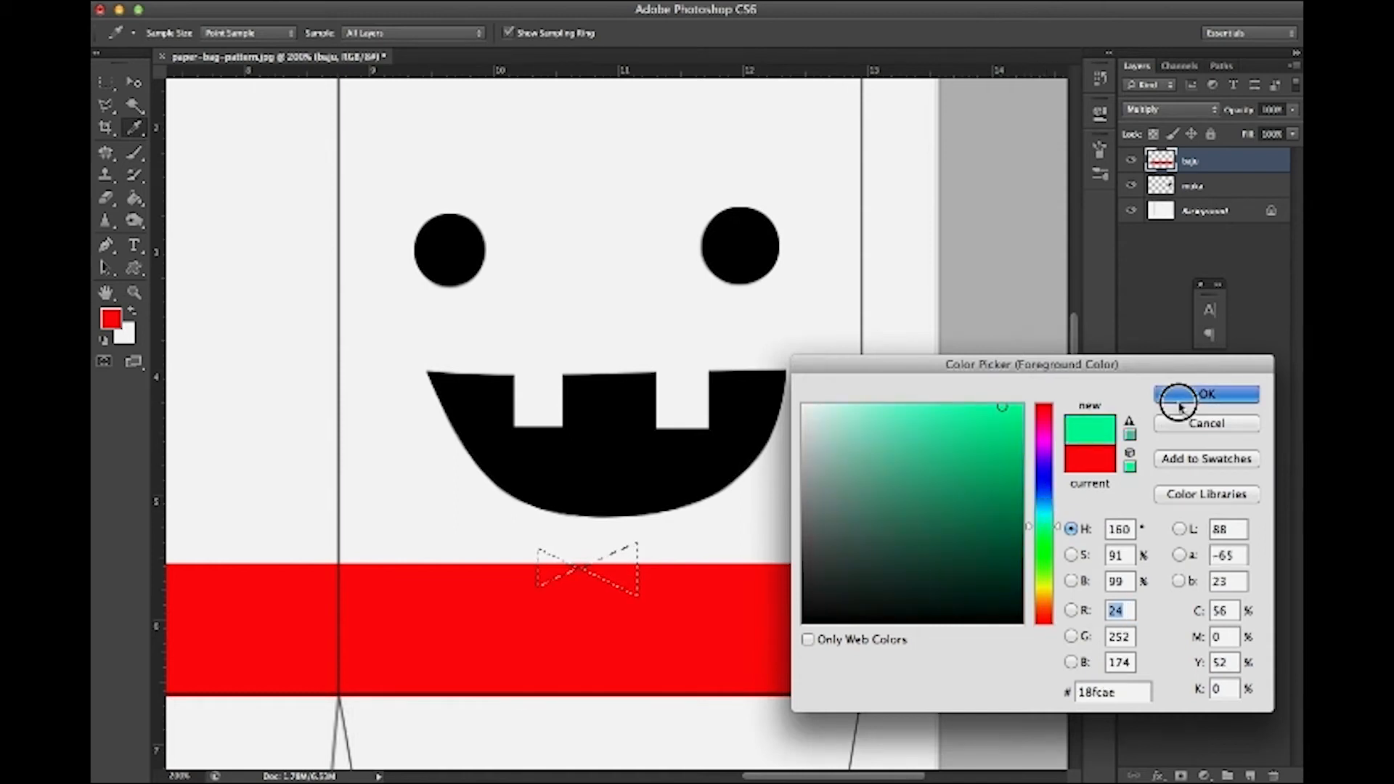
left_click(134, 198)
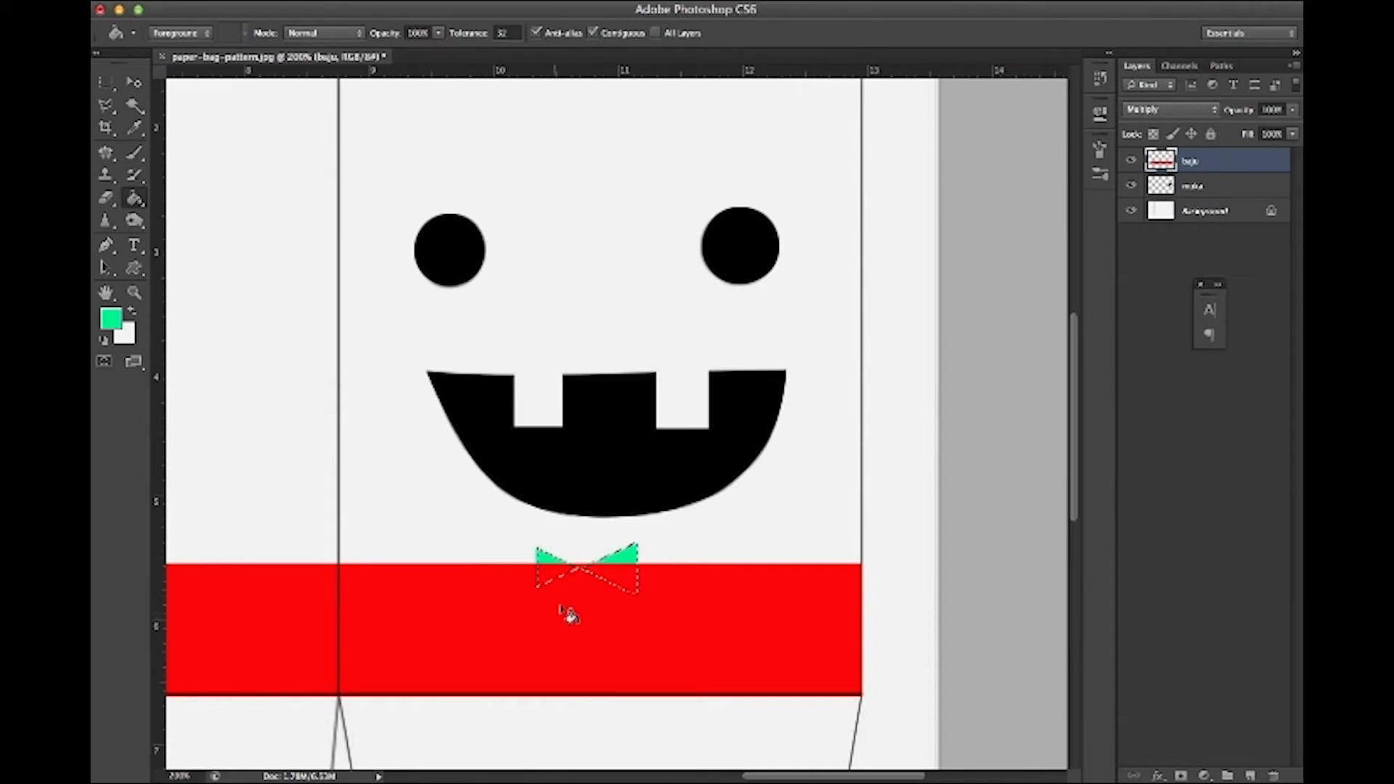
left_click(615, 575)
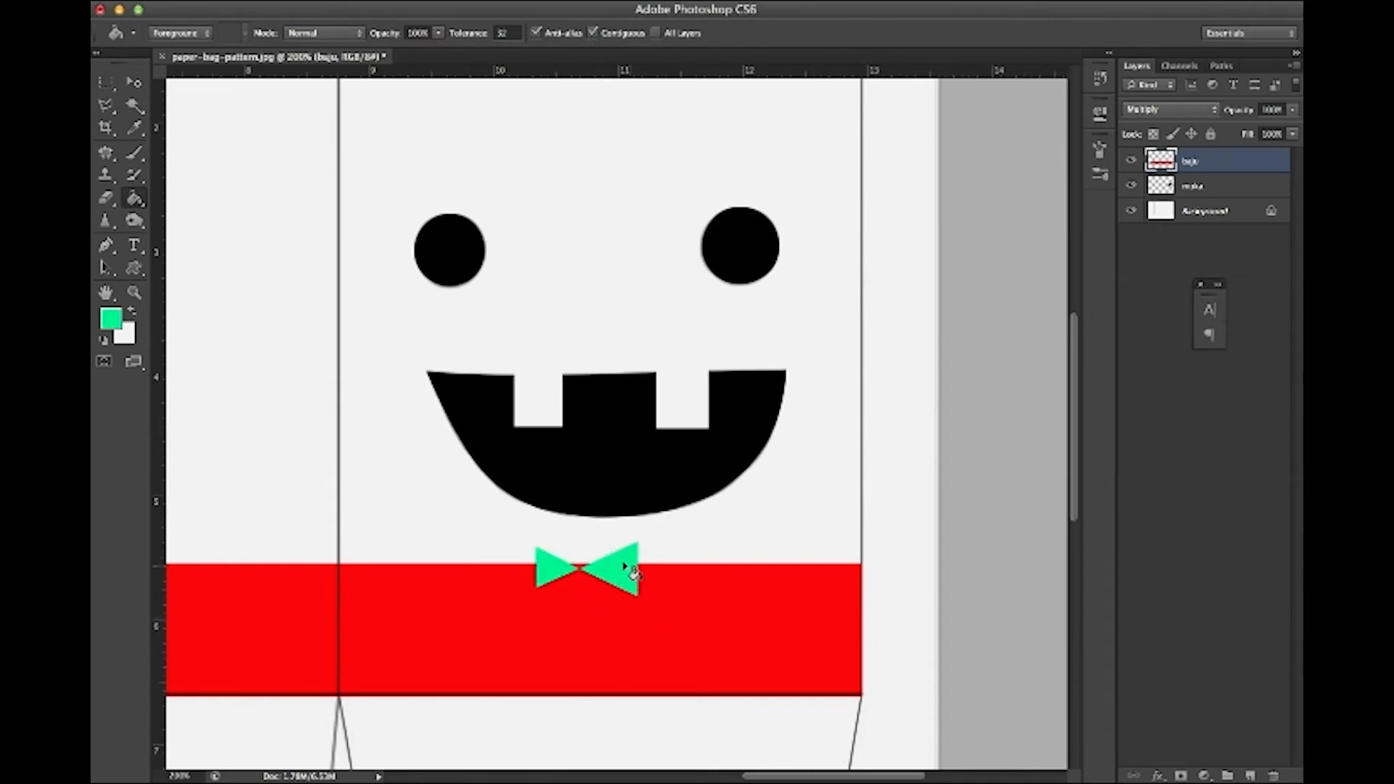
key("super+minus")
key("super+minus")
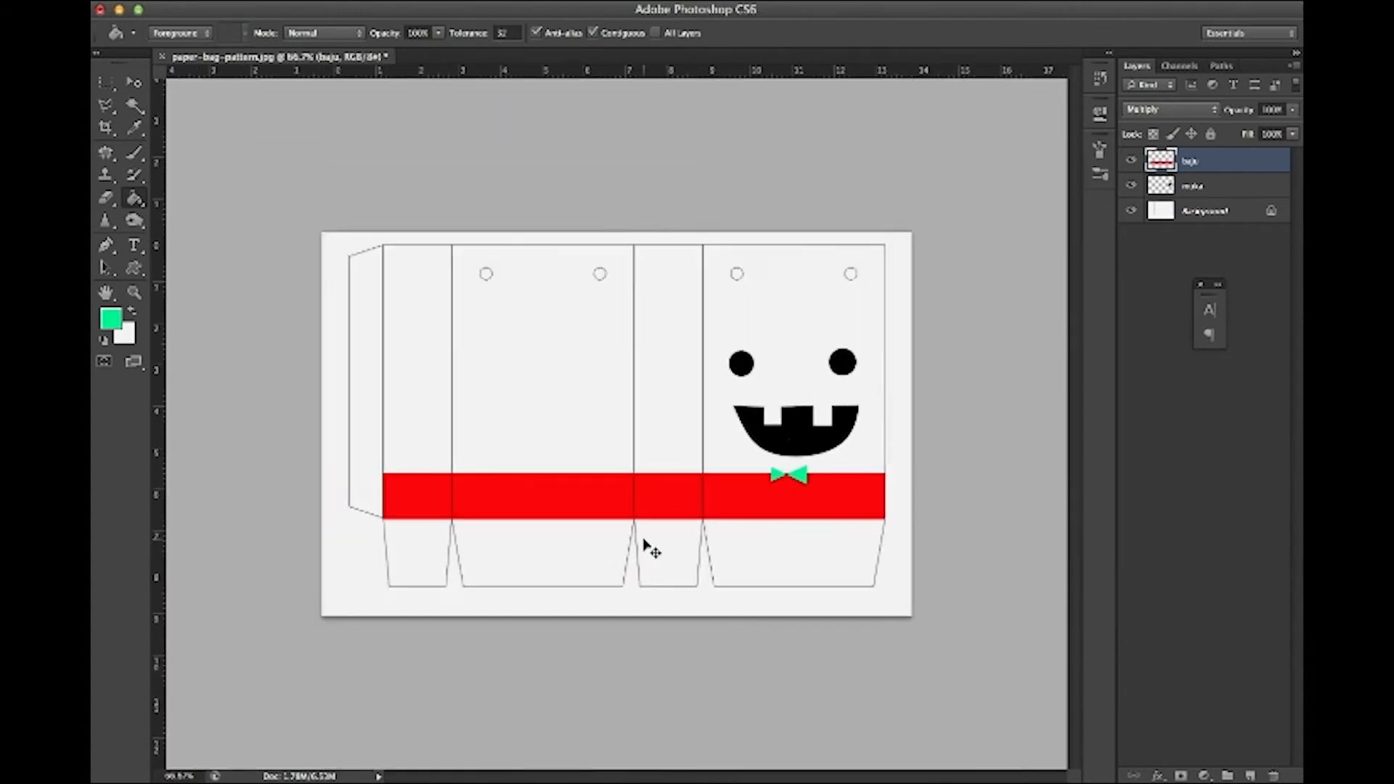
key("super+plus")
key("super+plus")
left_click_drag(735, 777, 825, 775)
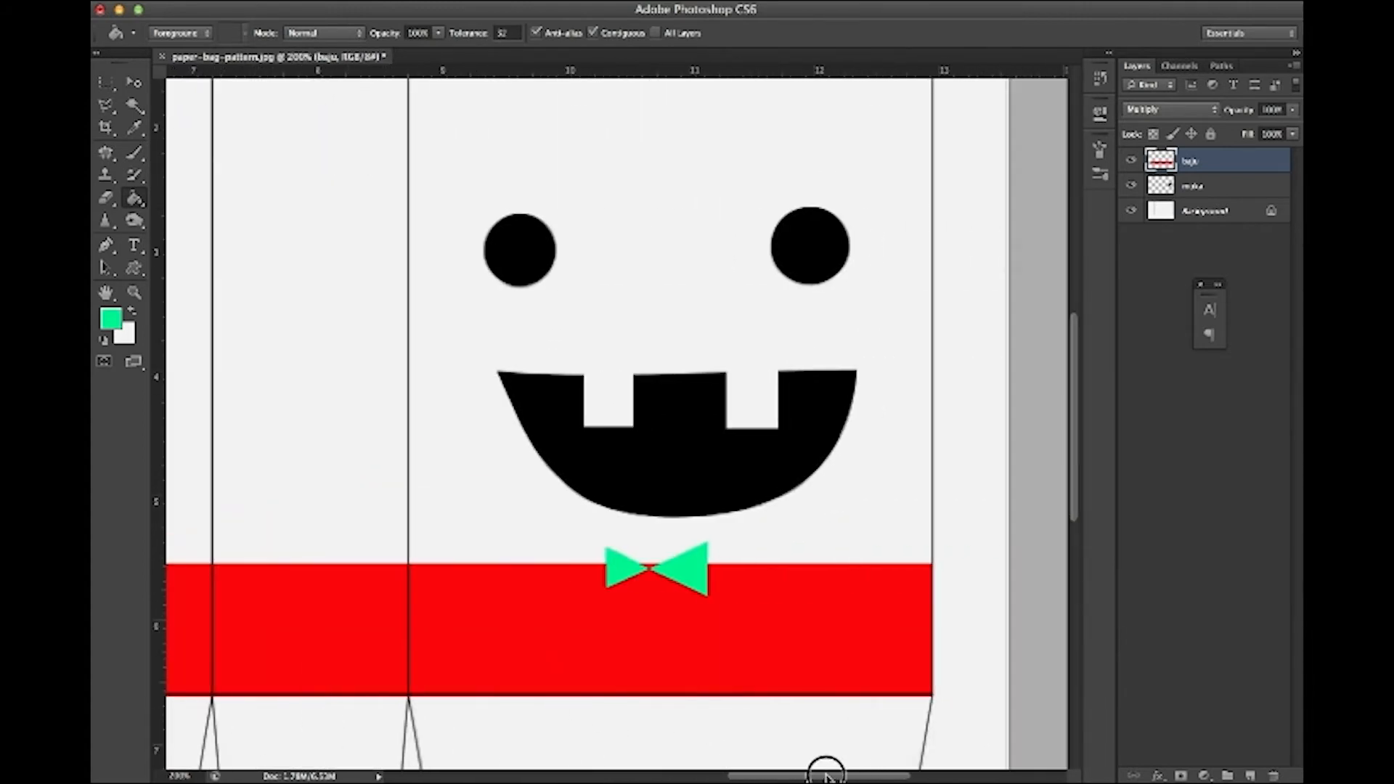
Make an elliptical selection about 0.2 in wide low on the red band below the bow tie and fill it green as a button.
left_click_drag(106, 83, 183, 90)
left_click_drag(639, 606, 670, 674)
left_click(650, 655)
key("BackSpace")
key("super+d")
key("alt+BackSpace")
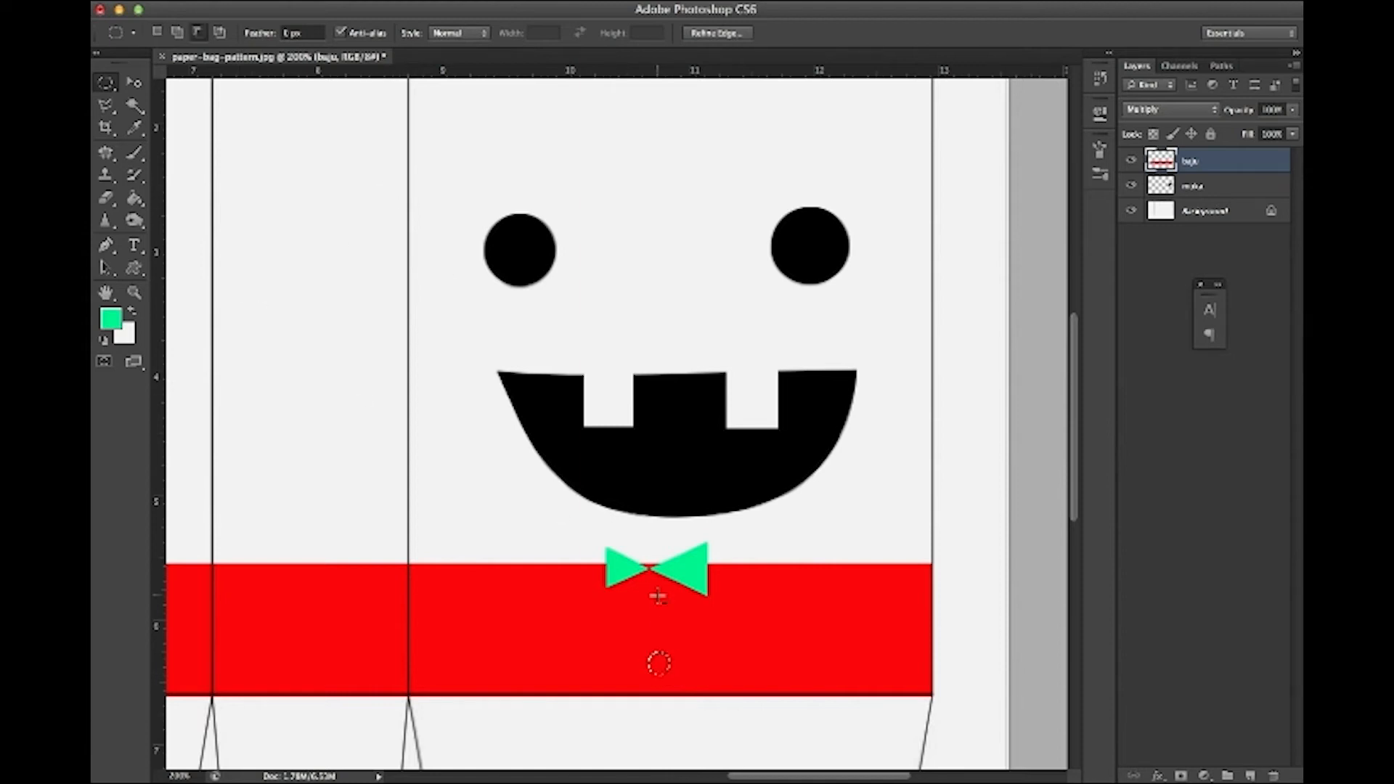
Select a second small circle between the bow tie and the green button, clear its red fill and deselect.
left_click_drag(657, 595, 674, 623)
key("BackSpace")
key("super+0")
key("super+d")
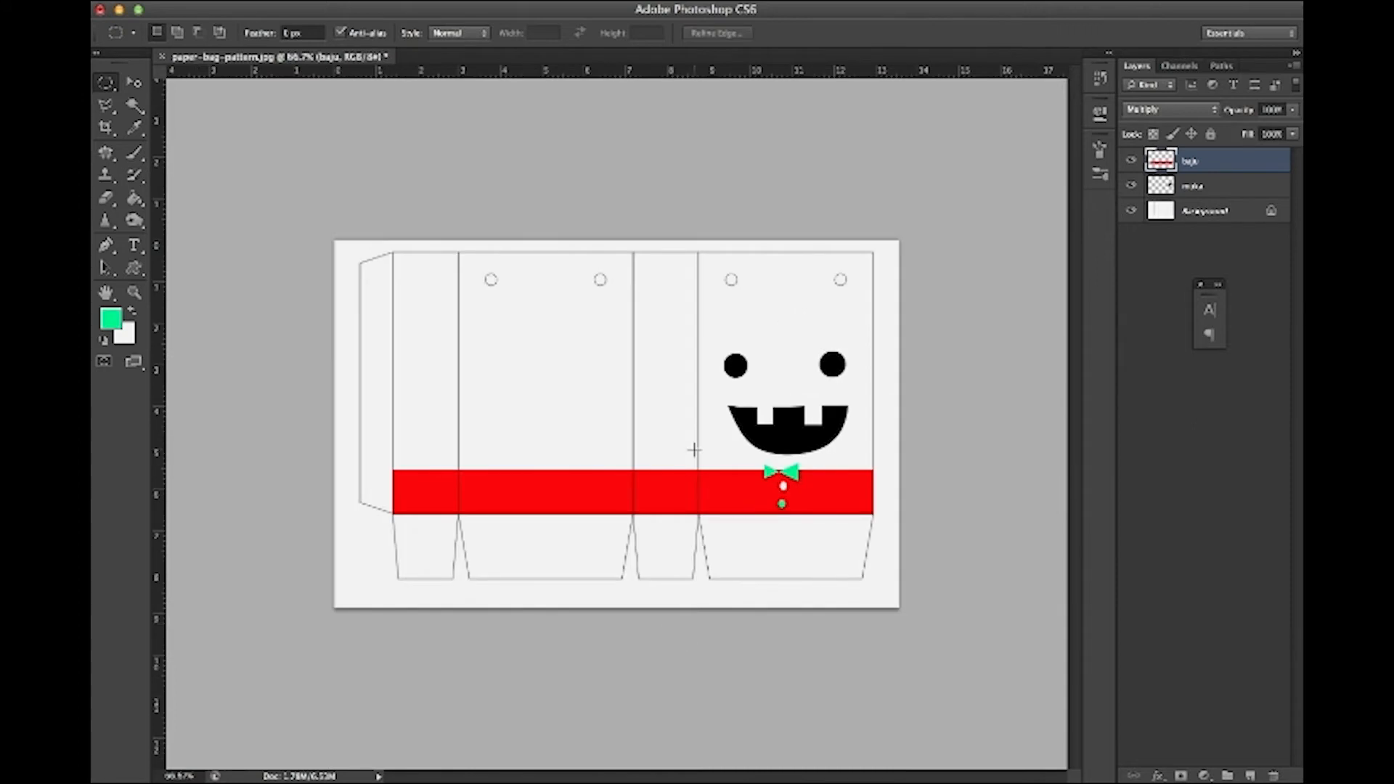
Add the green text "Yestrday" in the pastel font at 13 pt on the upper part of the blank wide panel.
key("super+plus")
key("super+plus")
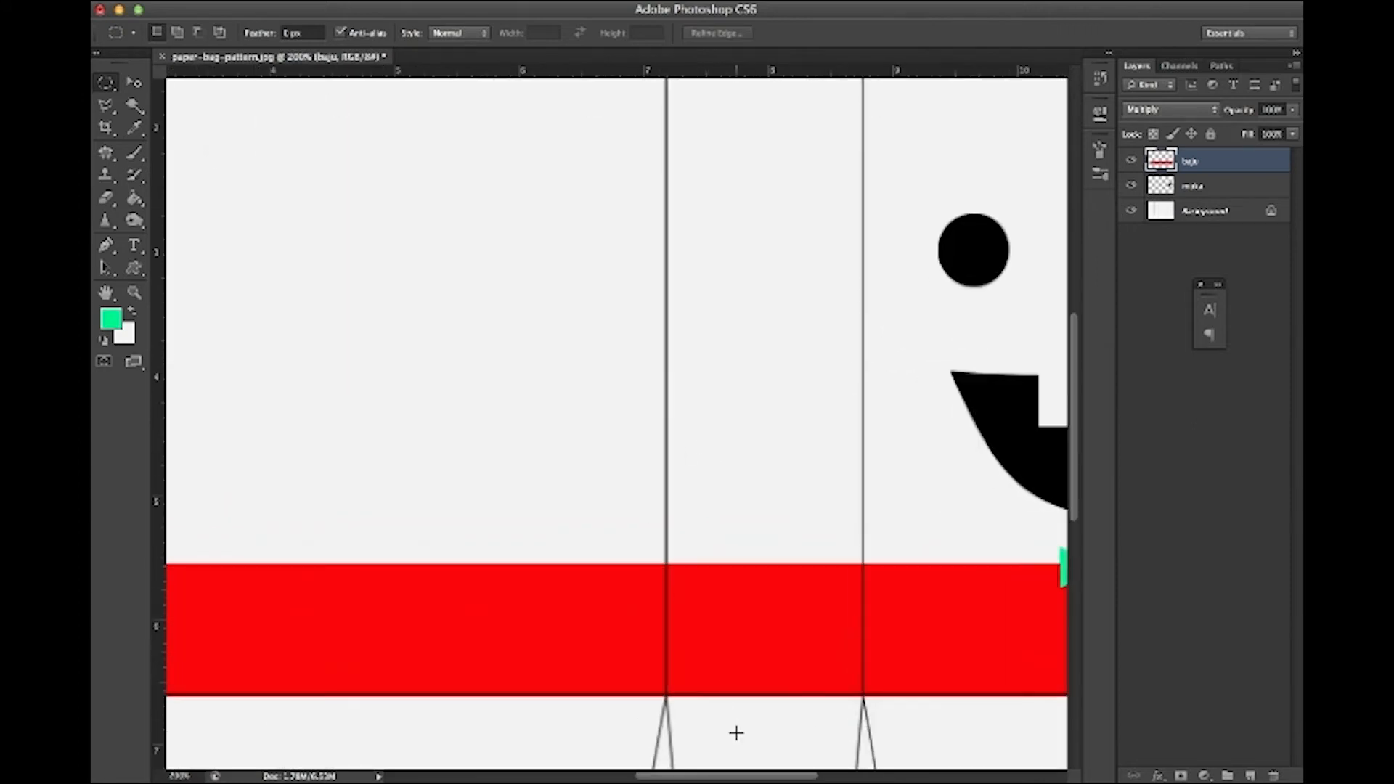
left_click_drag(742, 777, 704, 751)
key("super+minus")
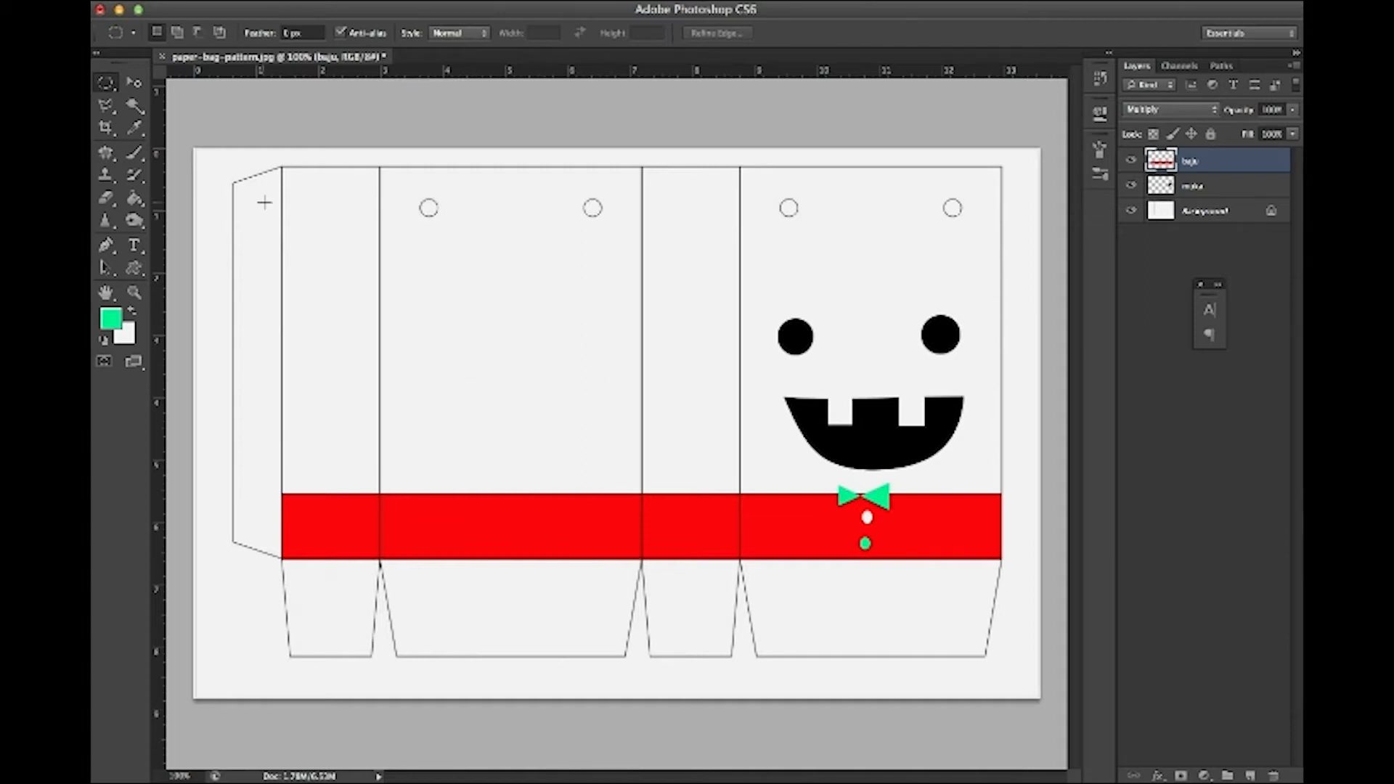
left_click(134, 245)
left_click(450, 312)
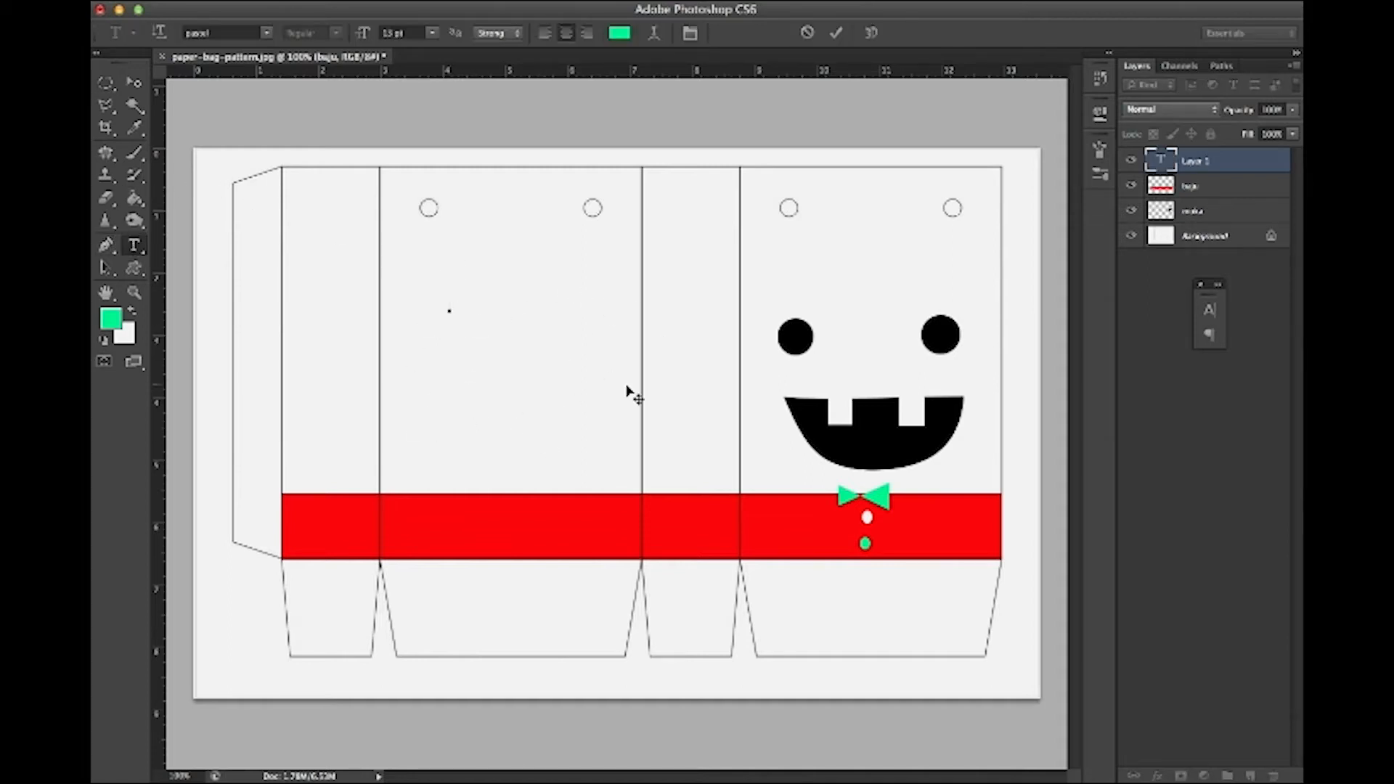
type("v")
left_click_drag(475, 308, 404, 302)
left_click(134, 82)
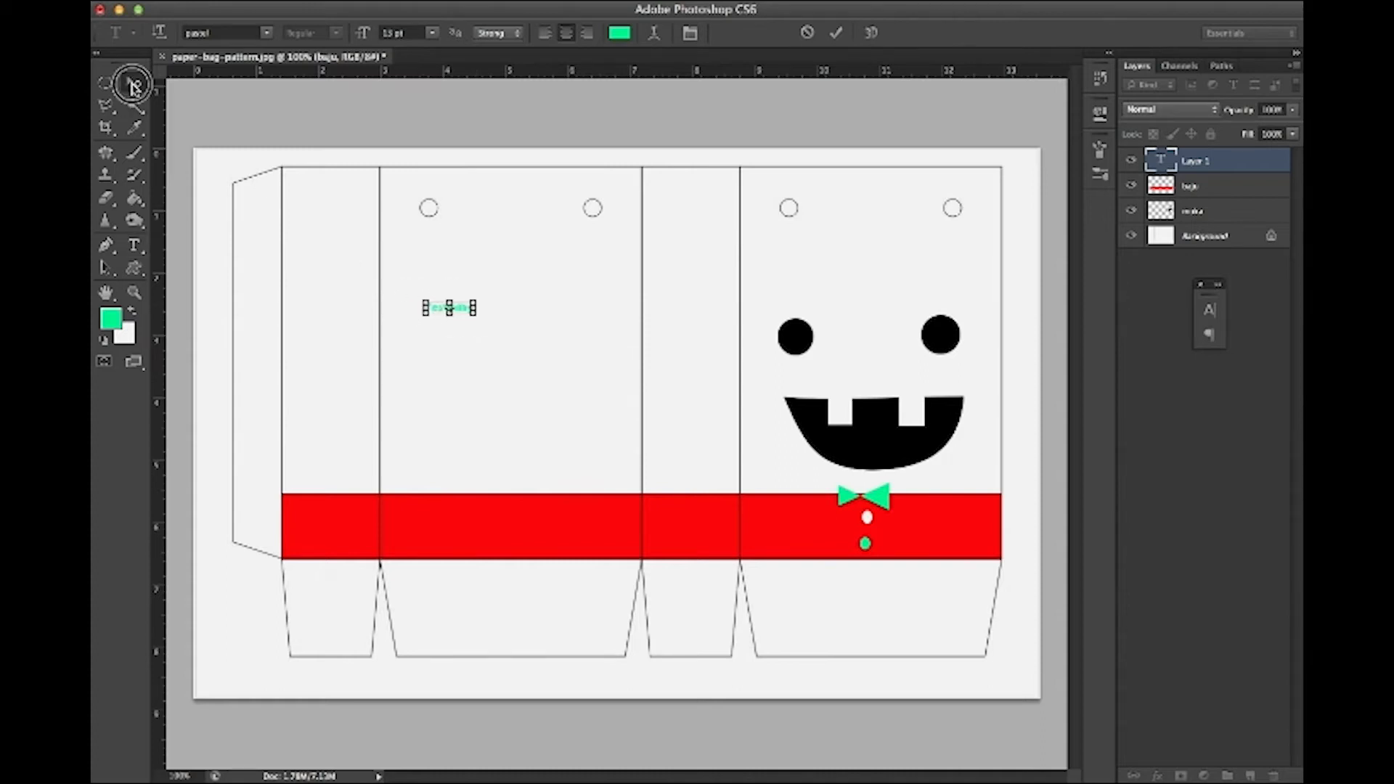
Enlarge the "Yestrday" text to about 390% below the two handle holes and apply the transformation.
left_click_drag(474, 299, 600, 238)
left_click_drag(565, 294, 561, 290)
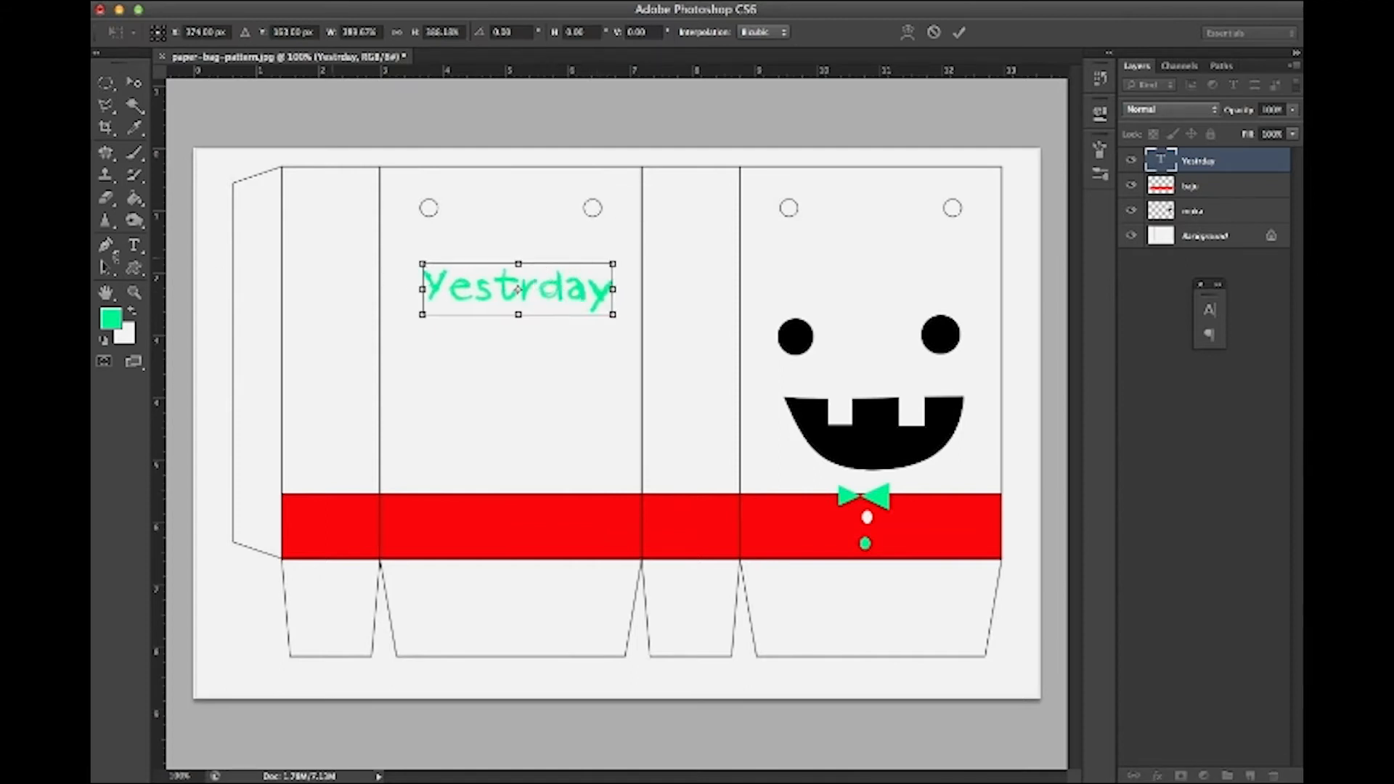
left_click(125, 251)
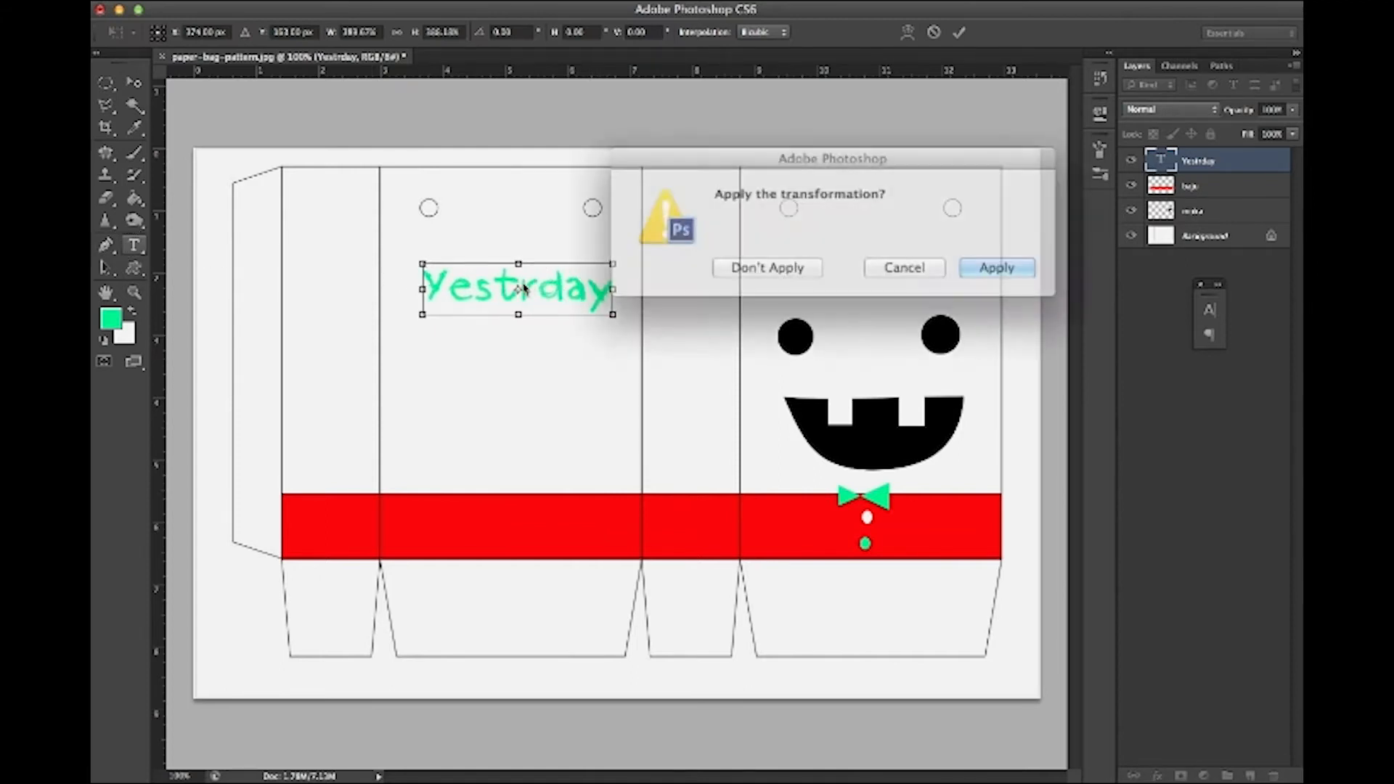
left_click(978, 263)
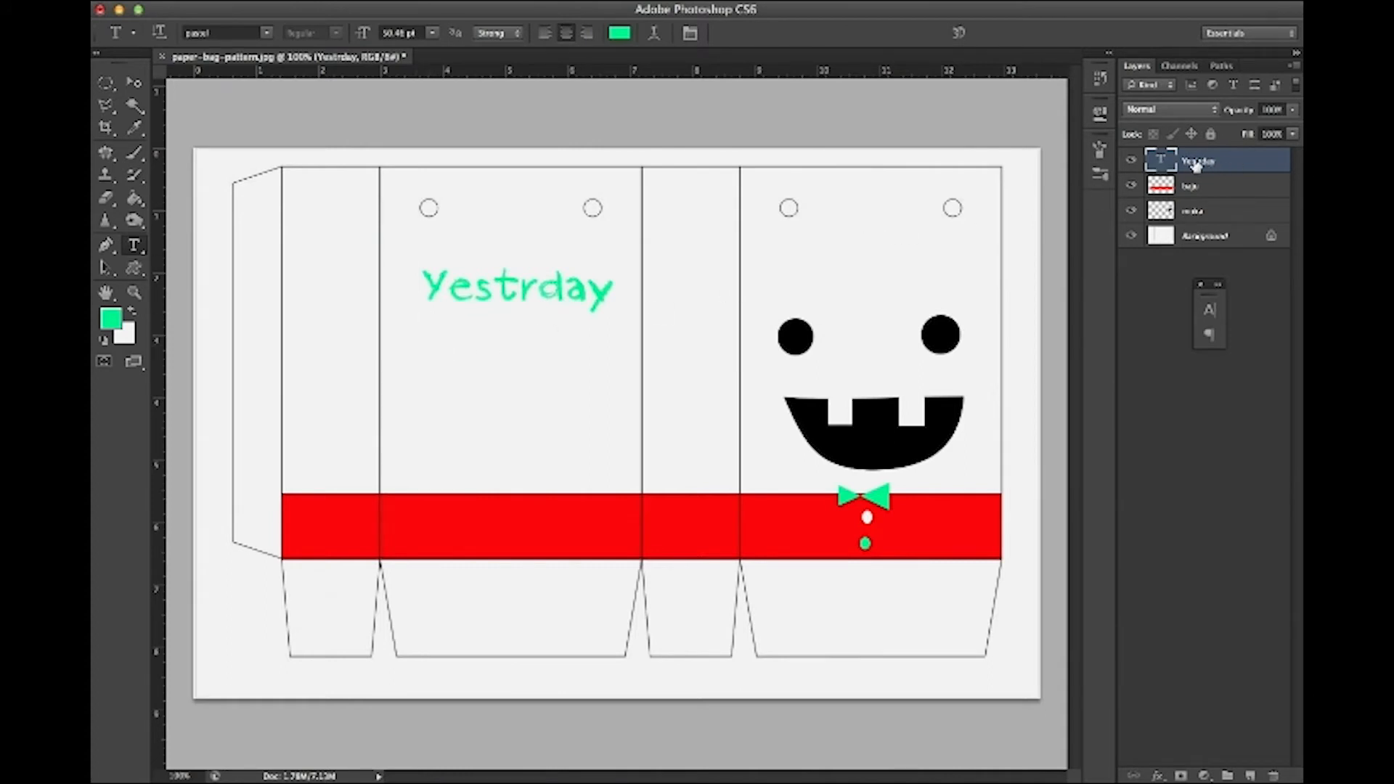
Change the color of the "Yestrday" text to black.
left_click(545, 284)
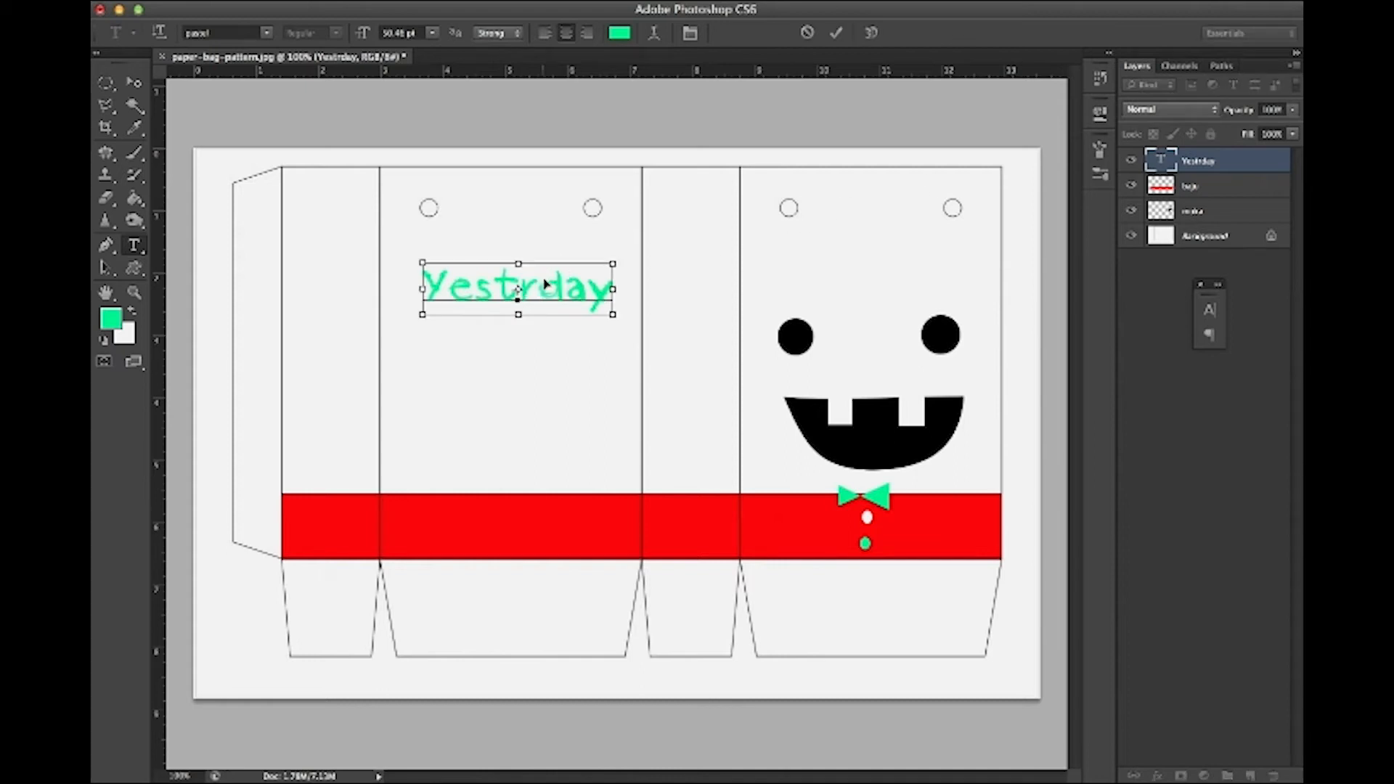
double_click(524, 270)
left_click(621, 33)
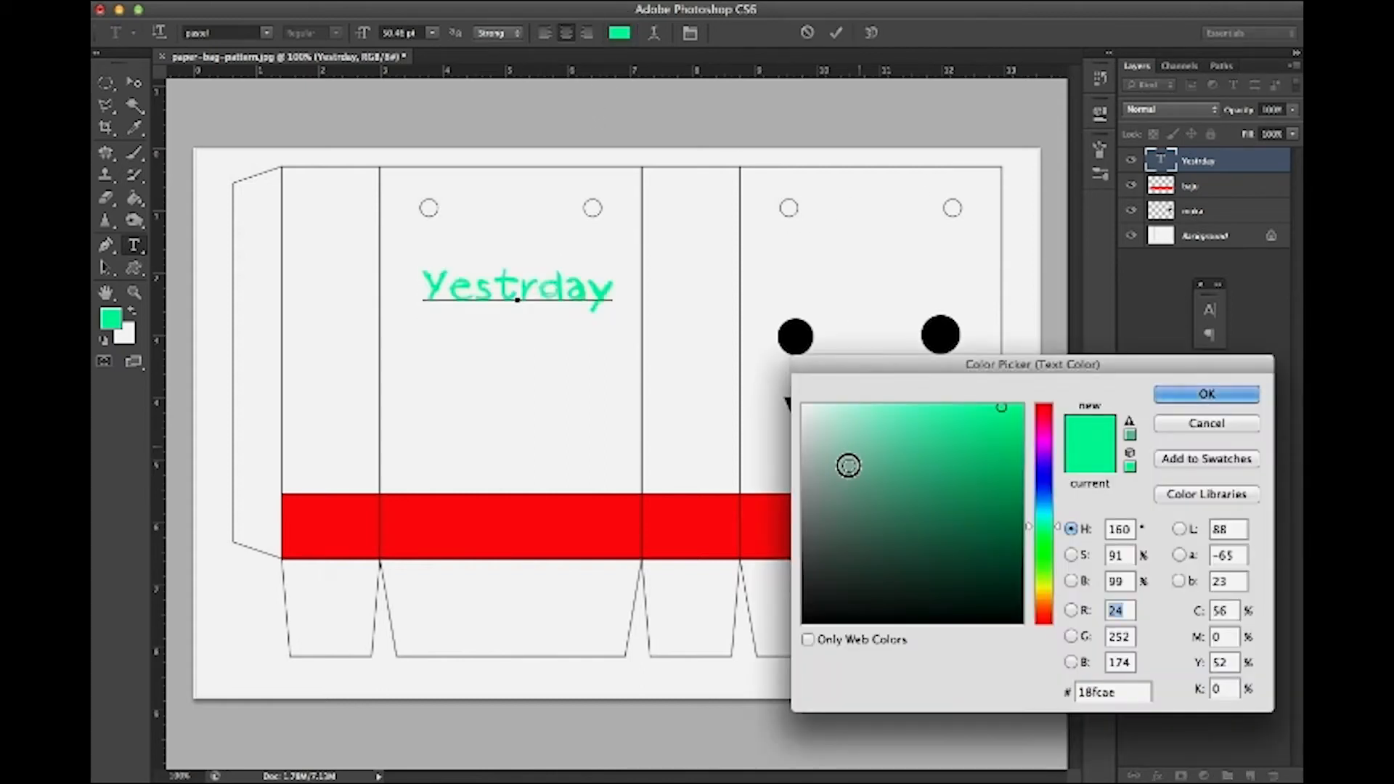
left_click_drag(843, 467, 794, 631)
left_click(1183, 394)
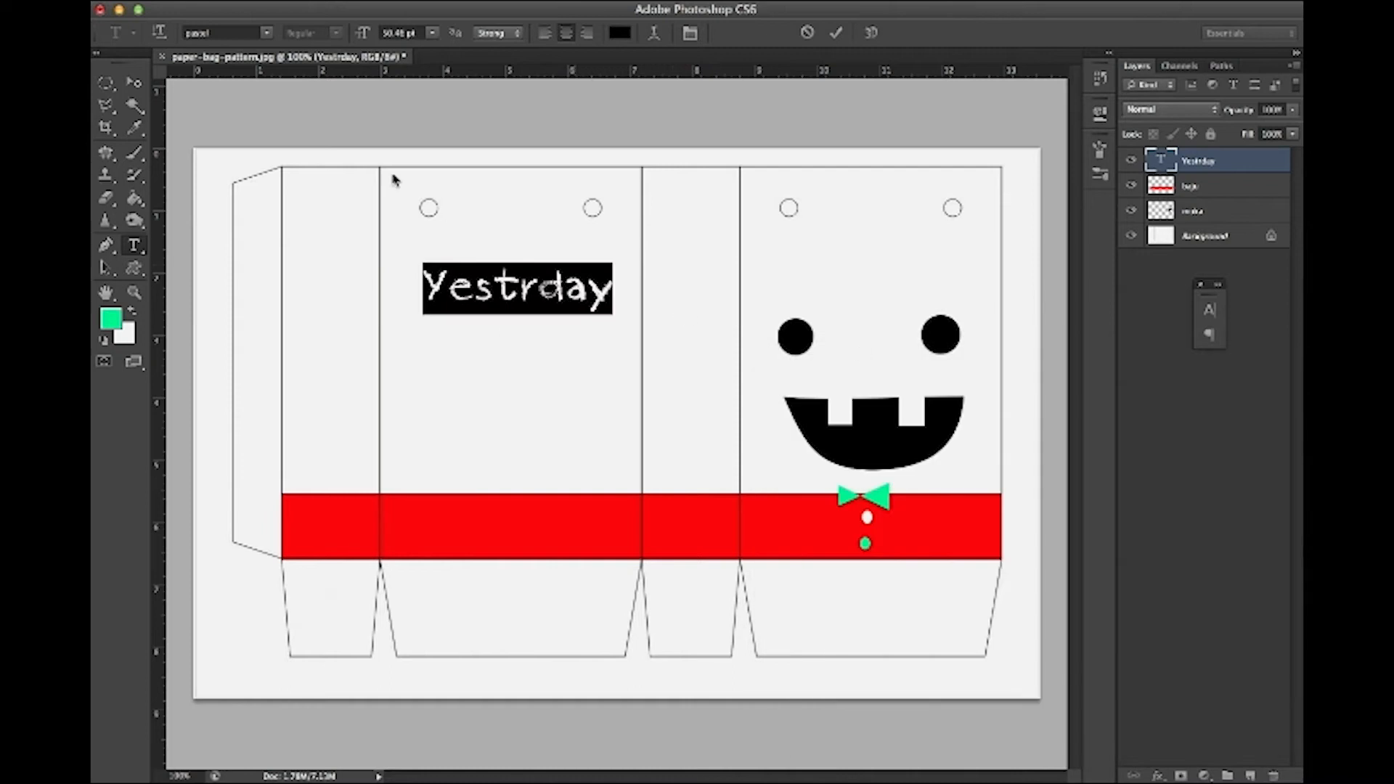
left_click(836, 34)
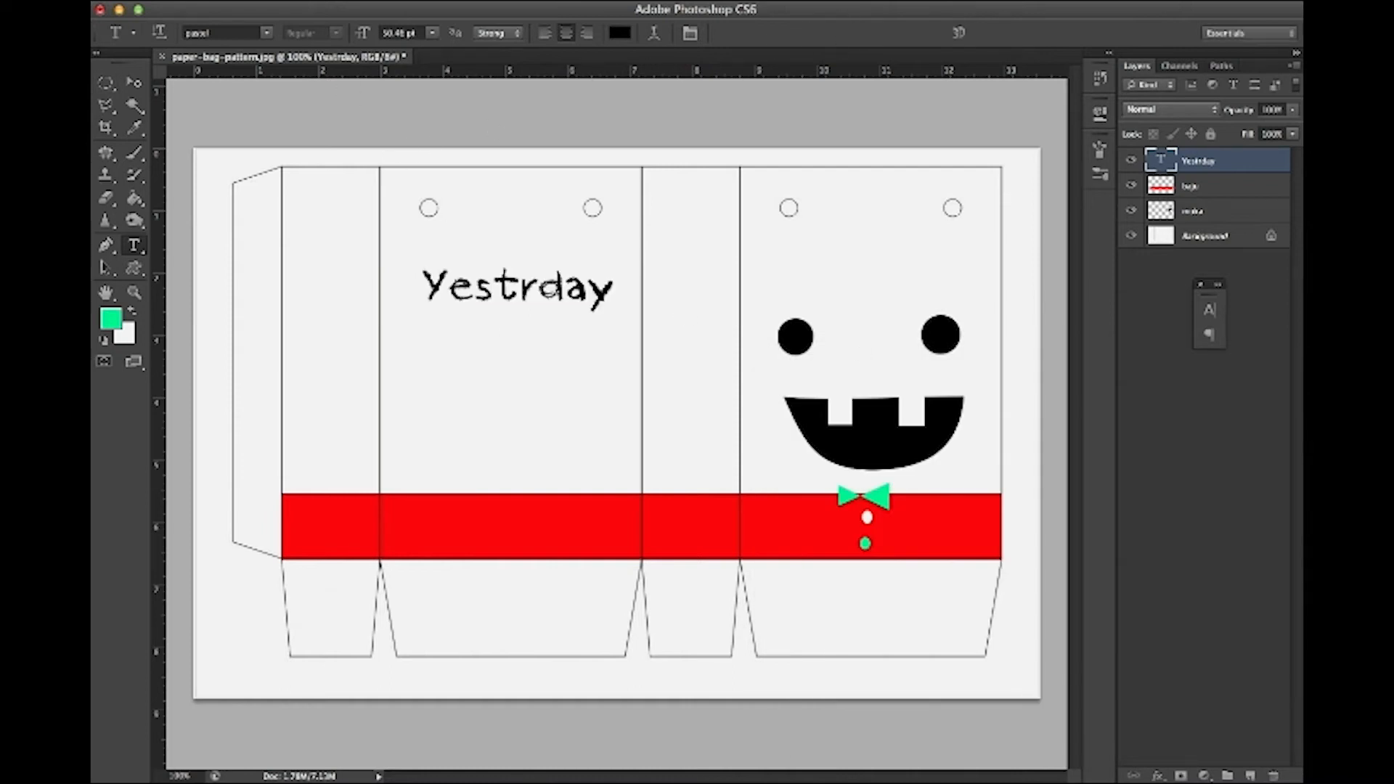
Scale the "Yestrday" text up to about 115% so that it spans most of the panel's width.
left_click(133, 84)
mouse_move(424, 311)
left_mouse_down()
mouse_move(387, 321)
mouse_move(402, 315)
left_mouse_up()
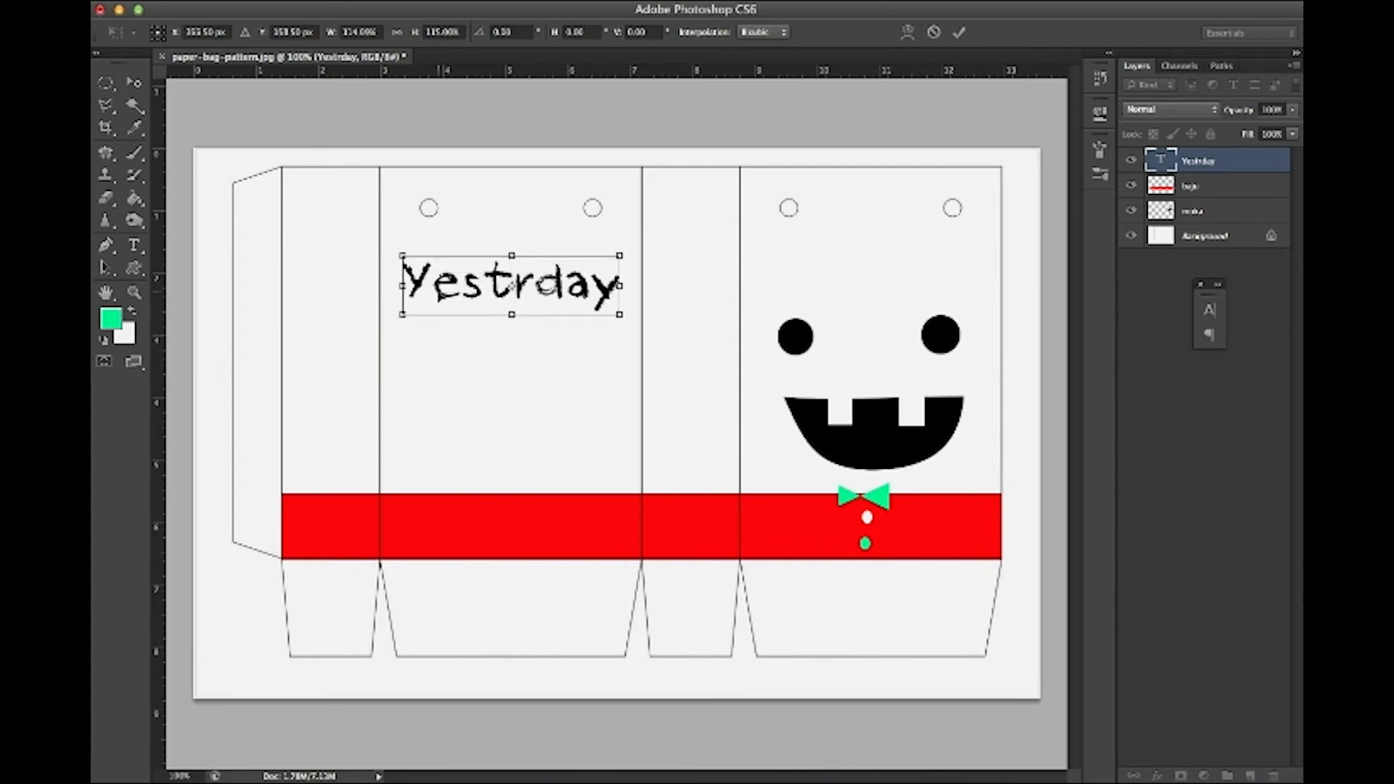
key("Return")
Add the text "and", enlarge it to about 0.8 in wide and place it under the start of "Yestrday".
left_click(134, 244)
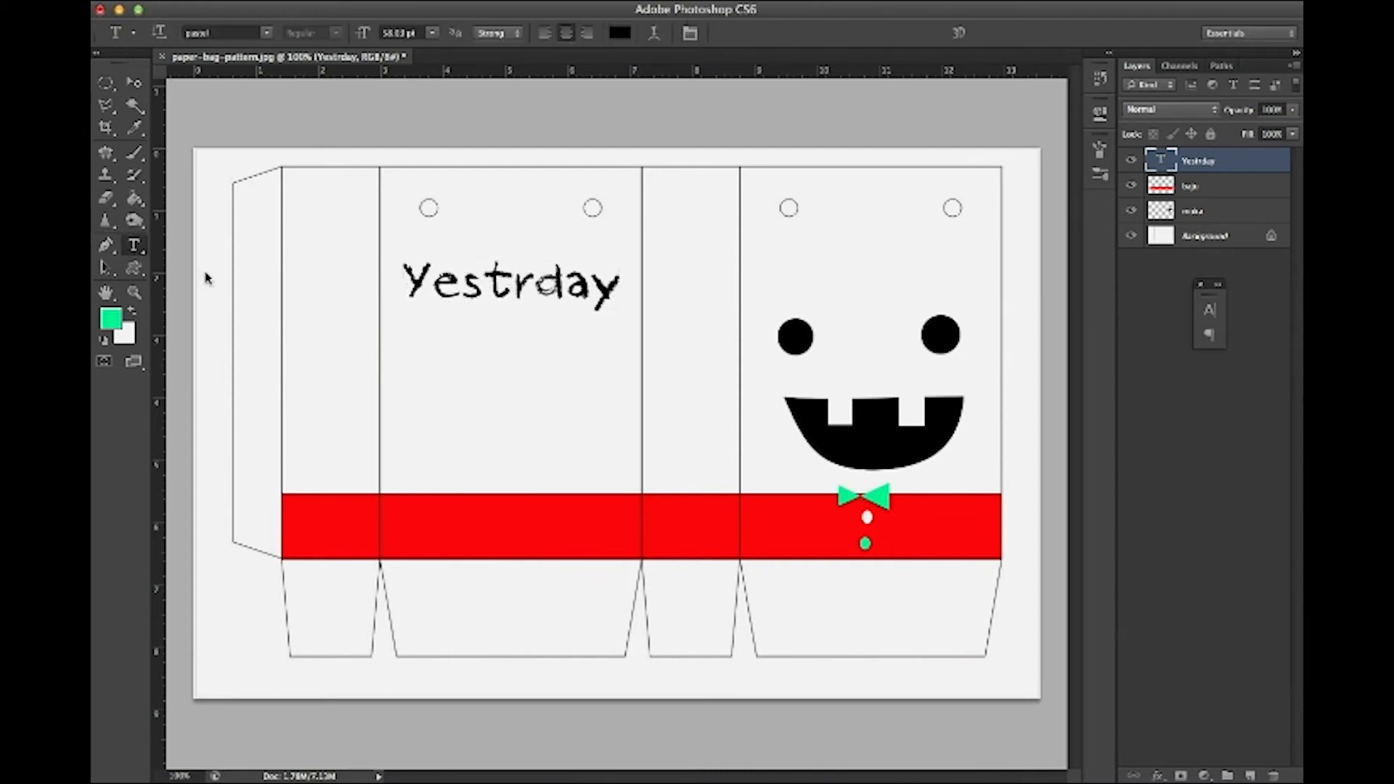
left_click(512, 378)
left_click(835, 32)
key("v")
mouse_move(523, 375)
left_mouse_down()
mouse_move(542, 357)
mouse_move(493, 392)
mouse_move(455, 333)
mouse_move(440, 336)
left_mouse_up()
left_click(525, 365)
key("Return")
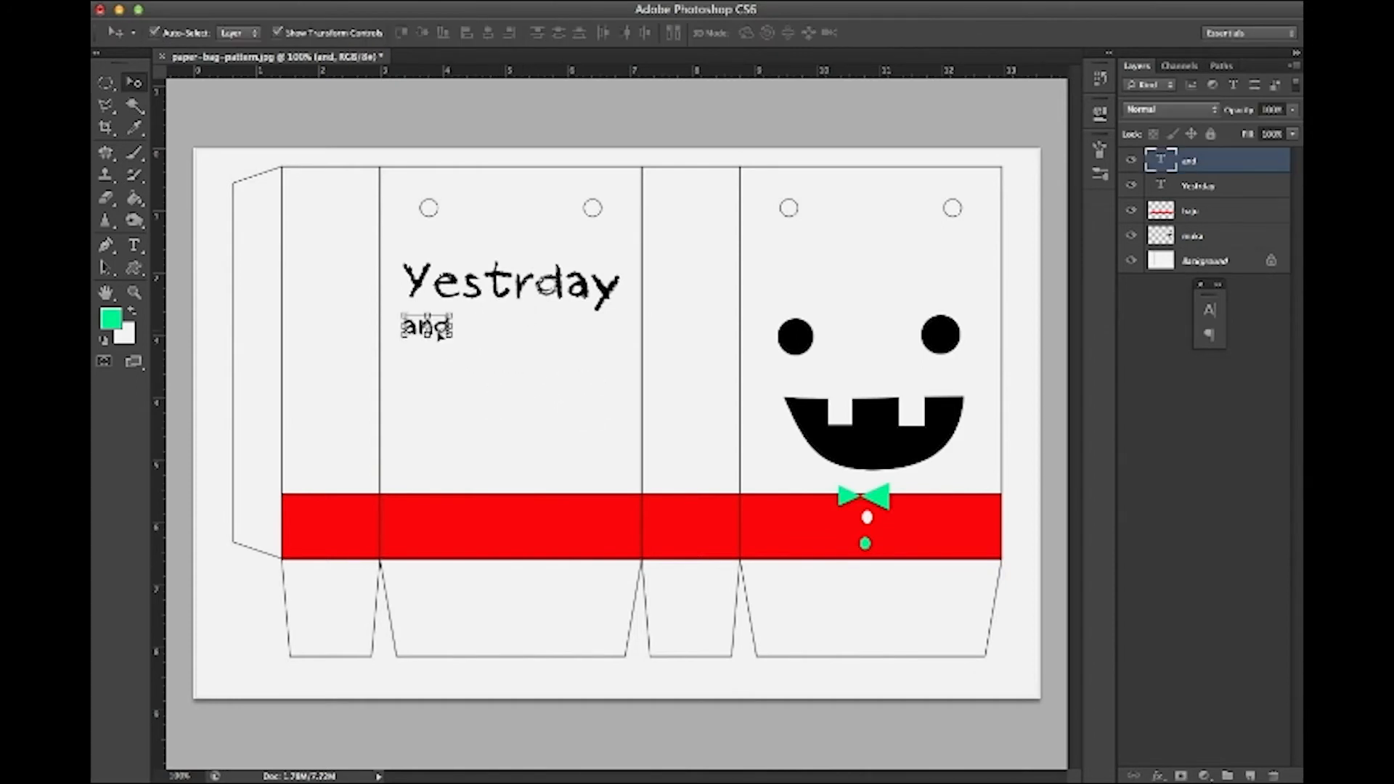
Add the text "TODAY" in capitals below "and" on the same panel.
left_click(133, 245)
left_click(456, 378)
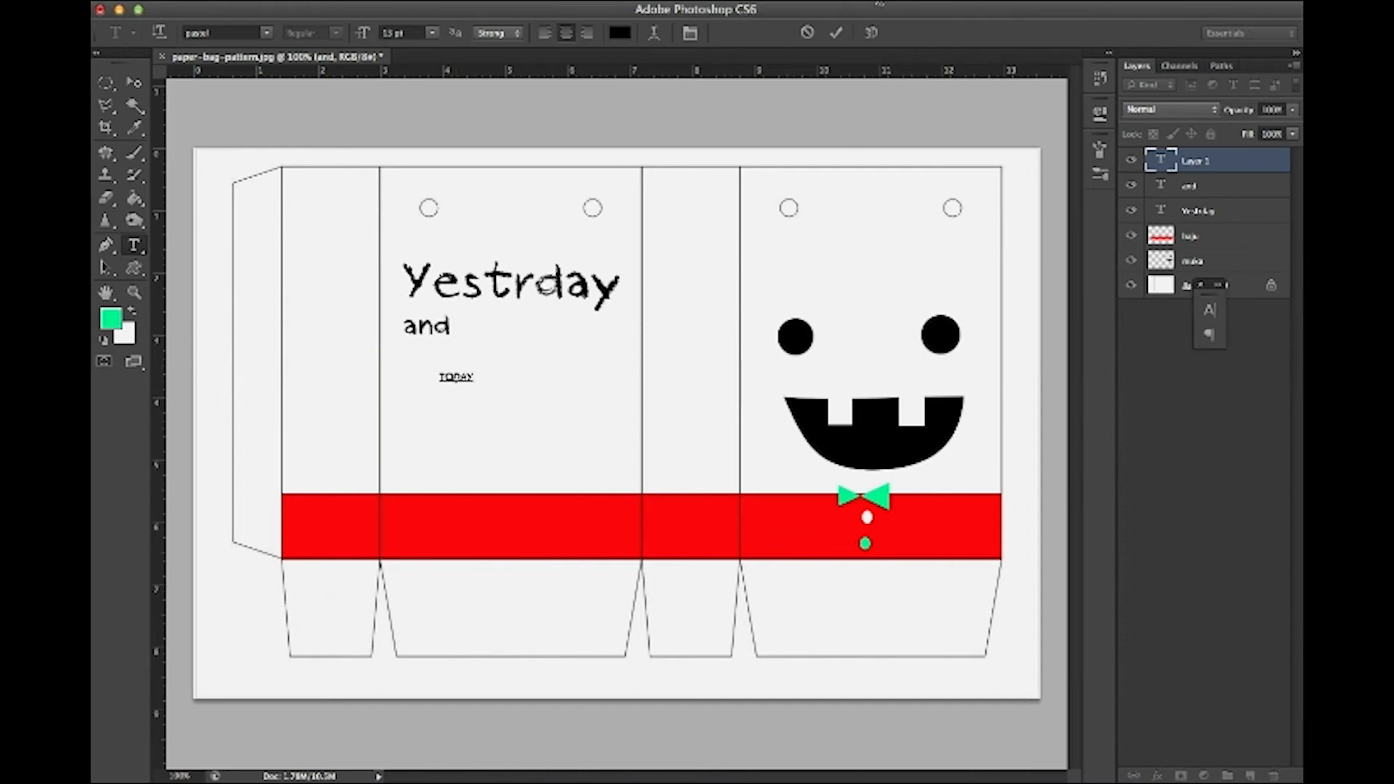
left_click(836, 32)
Scale the "TODAY" text to about 472% wide and 459% high and move it directly beside "and".
key("v")
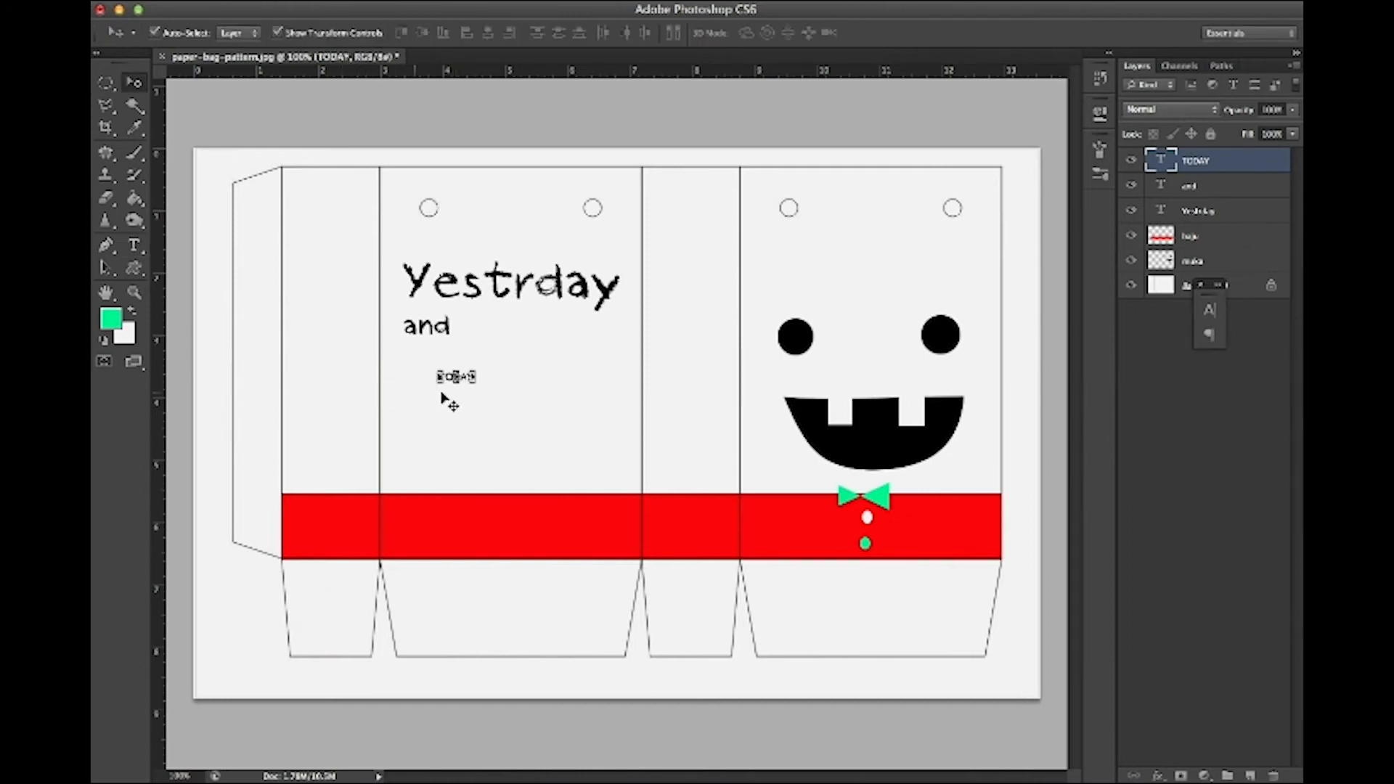
left_click_drag(472, 384, 617, 337)
left_click(511, 414)
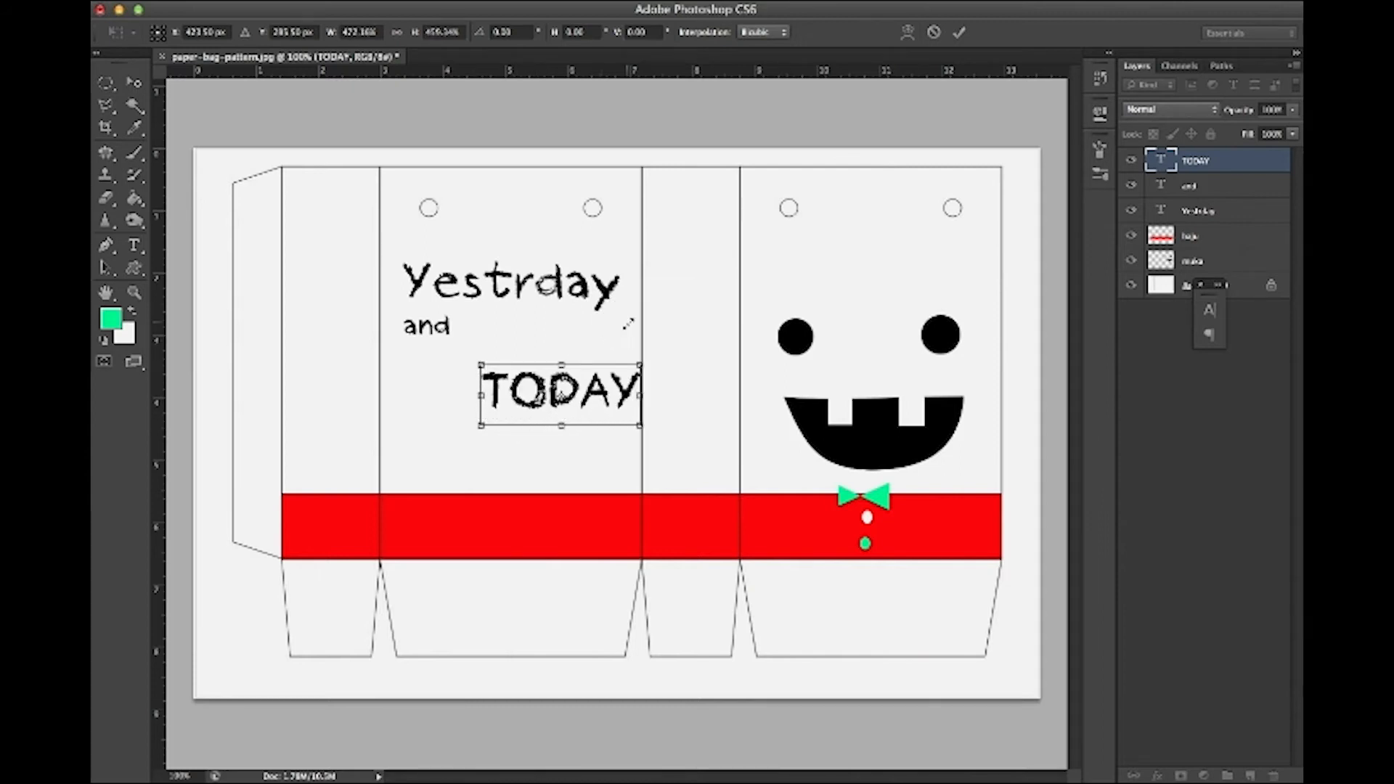
key("Return")
left_click_drag(559, 390, 531, 334)
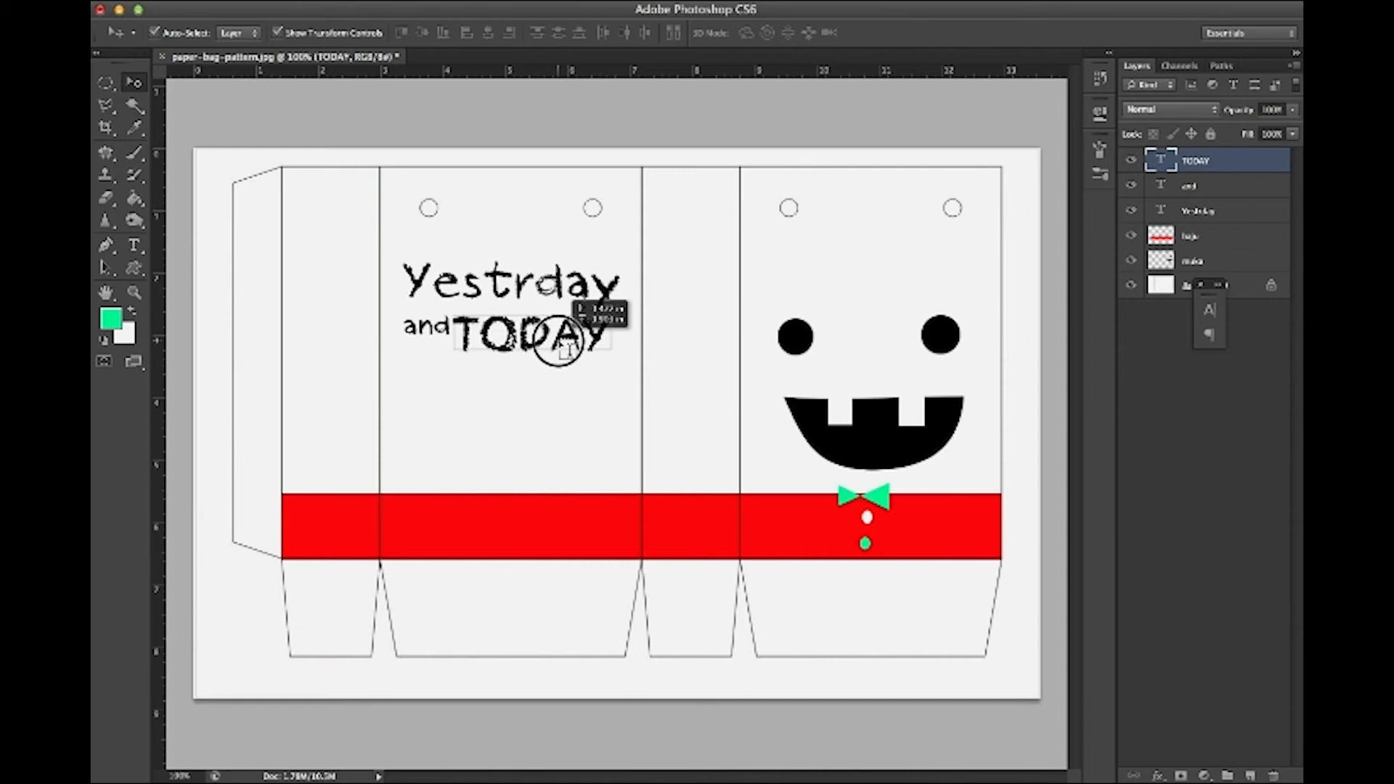
Add the text "Always" below "and TODAY" and enlarge it to about 1.8 in wide, aligned with the lines above.
left_click(134, 245)
left_click(425, 400)
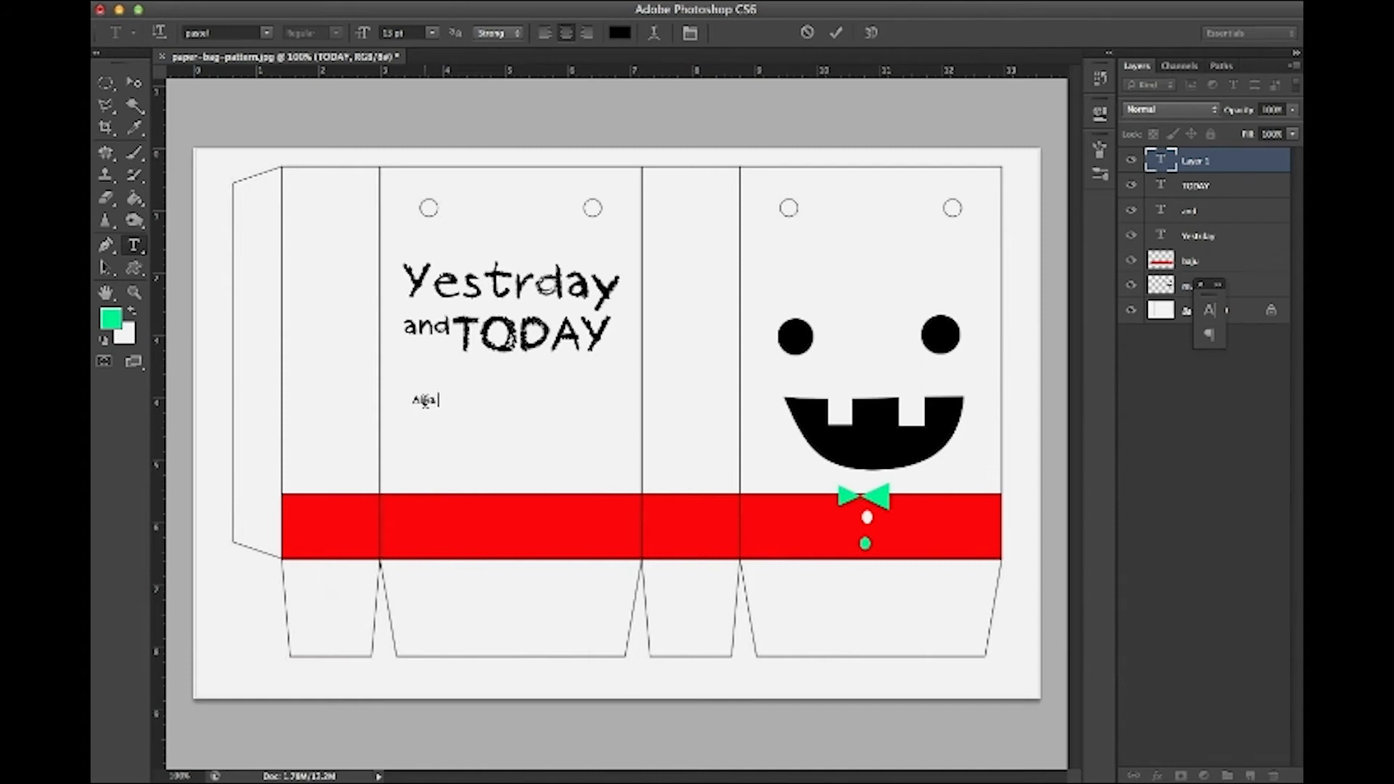
left_click(836, 32)
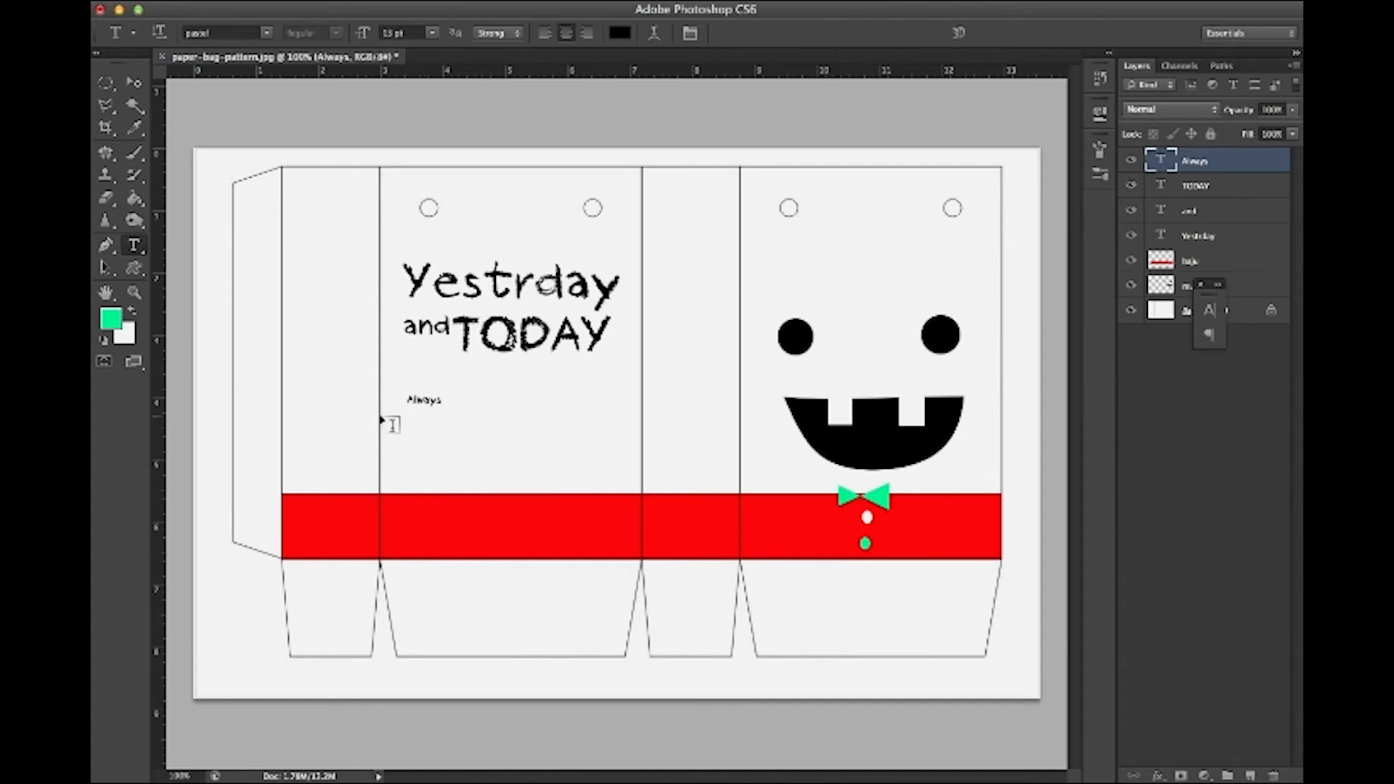
key("v")
left_click_drag(450, 390, 511, 337)
key("Return")
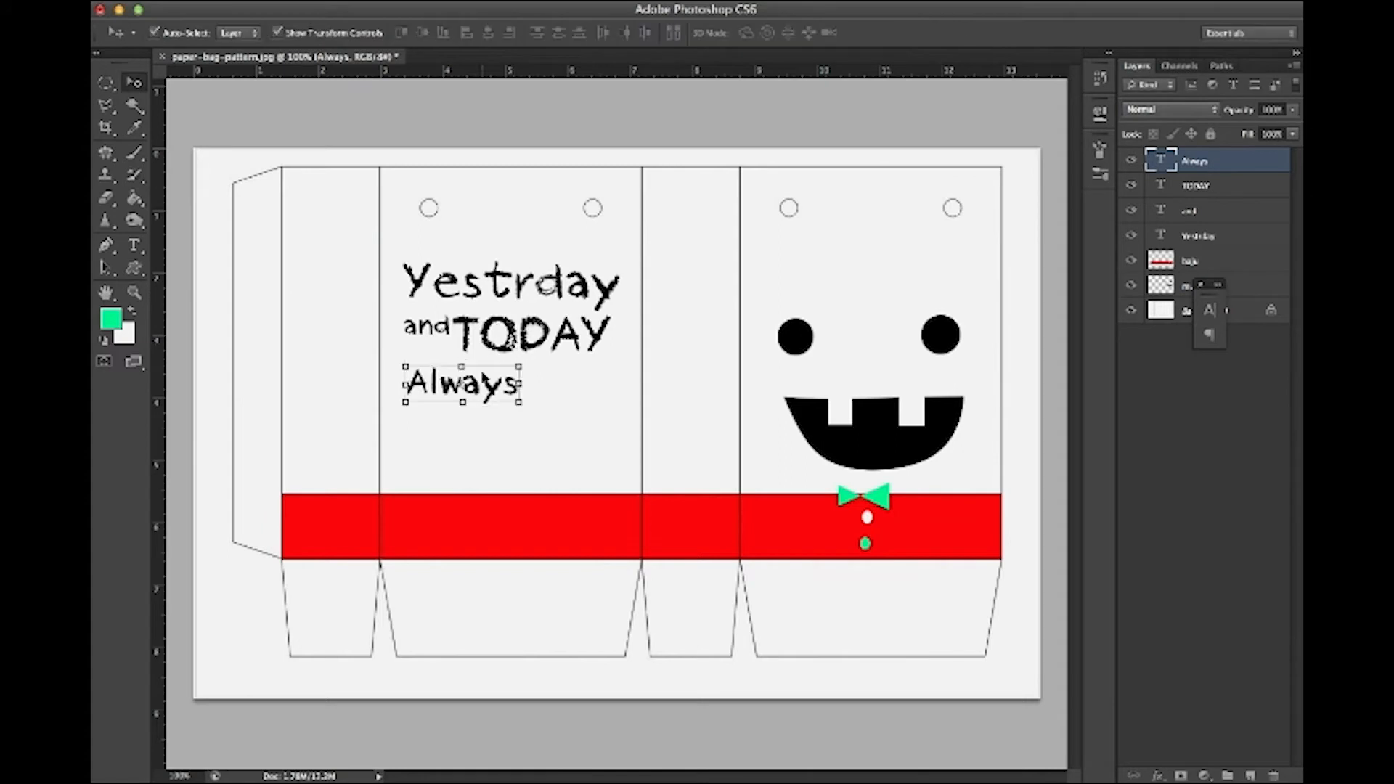
Add the text "SMILE" and enlarge it to about 459% directly under "Always".
left_click(134, 245)
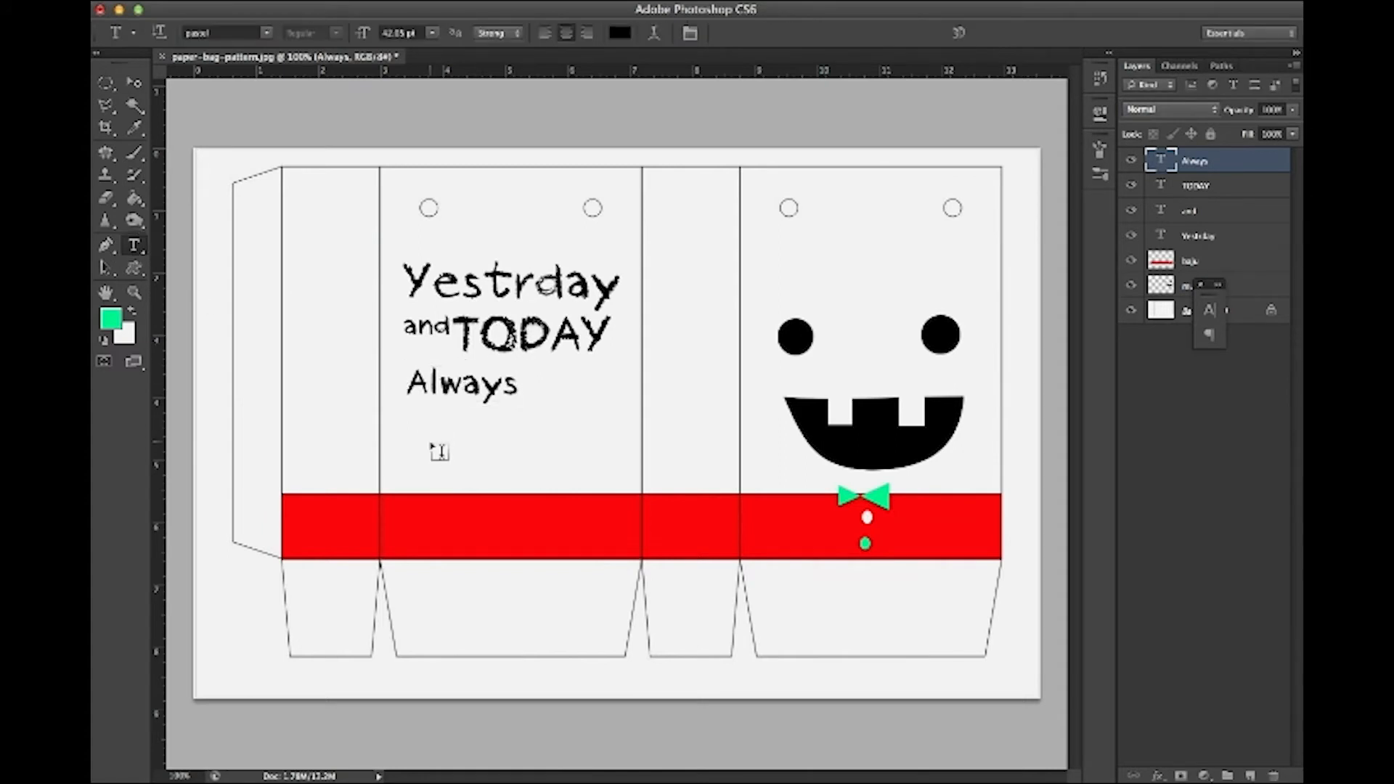
left_click(430, 439)
type("SMILE")
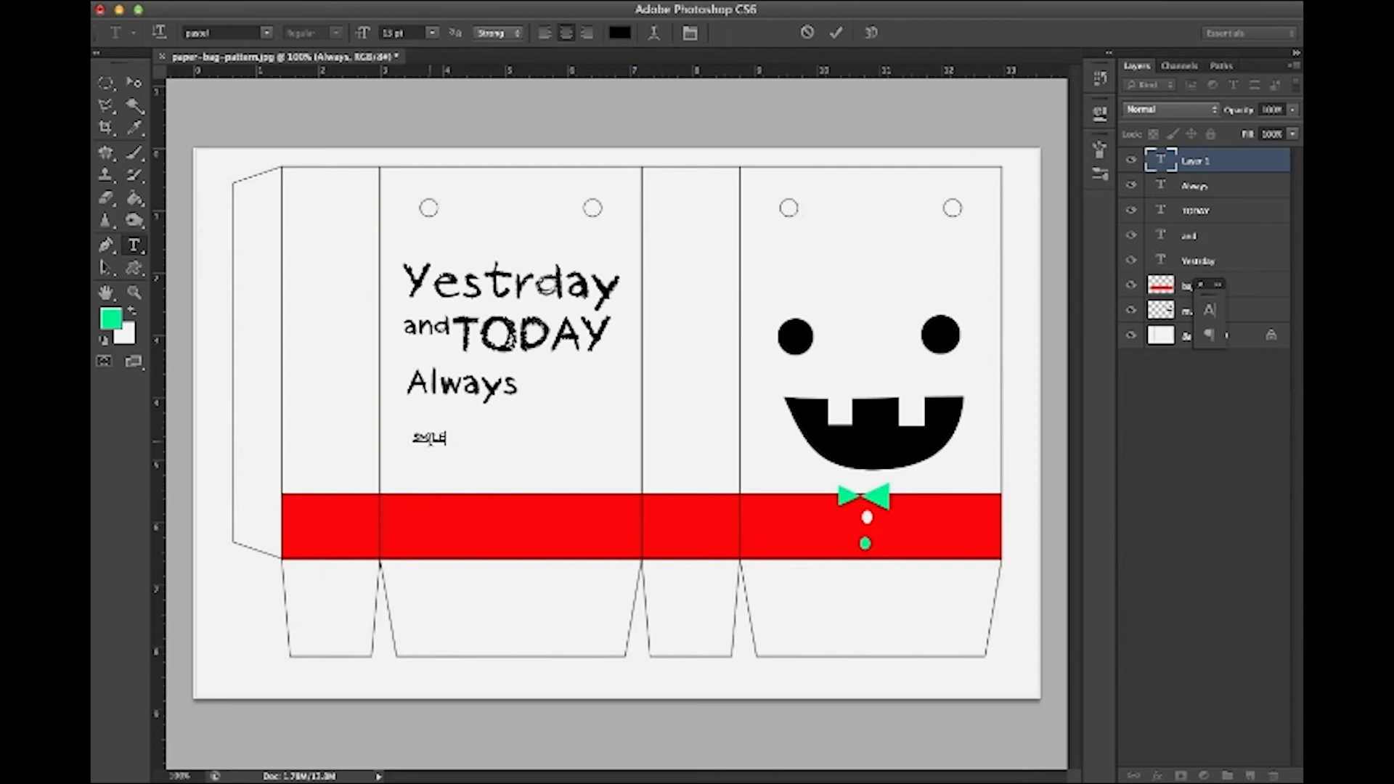
left_click(836, 32)
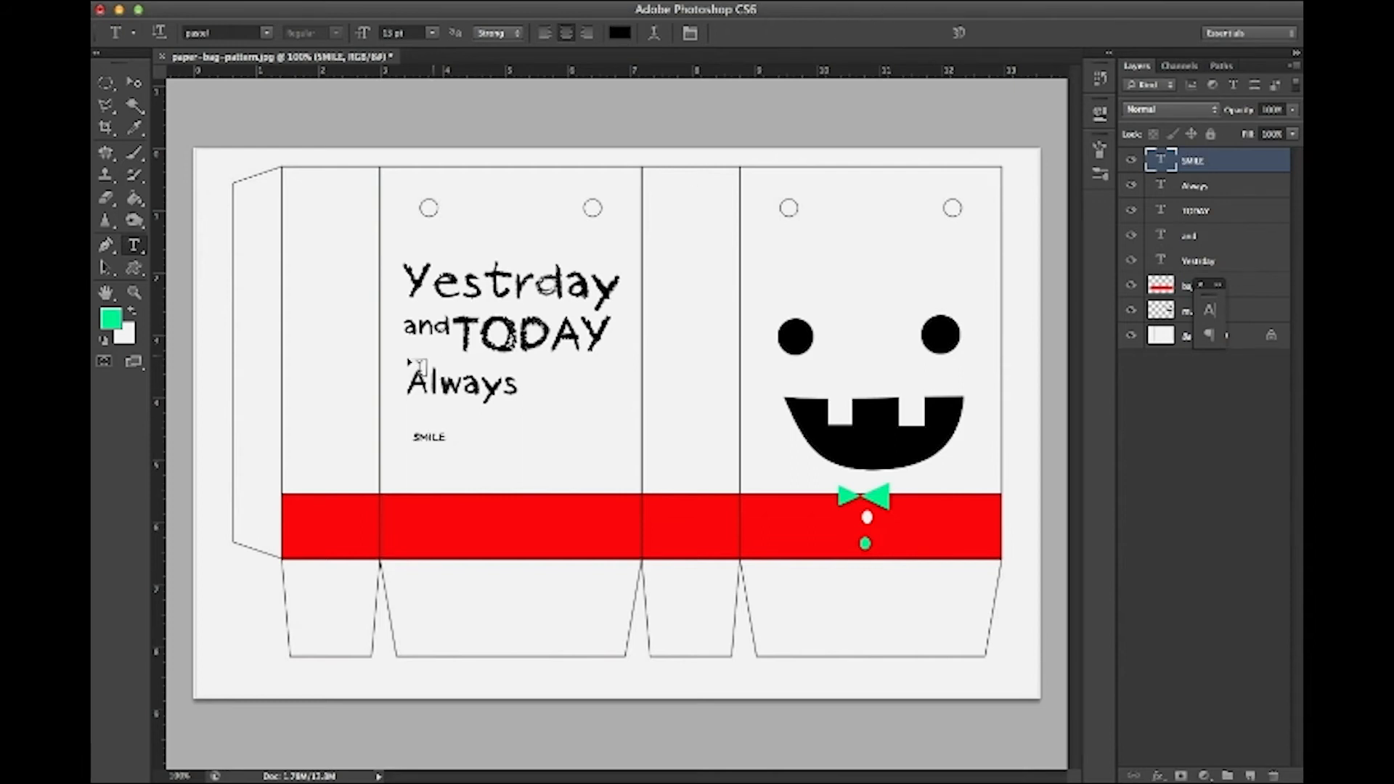
key("v")
left_click_drag(454, 431, 552, 351)
left_click_drag(529, 415, 524, 433)
left_click(523, 436)
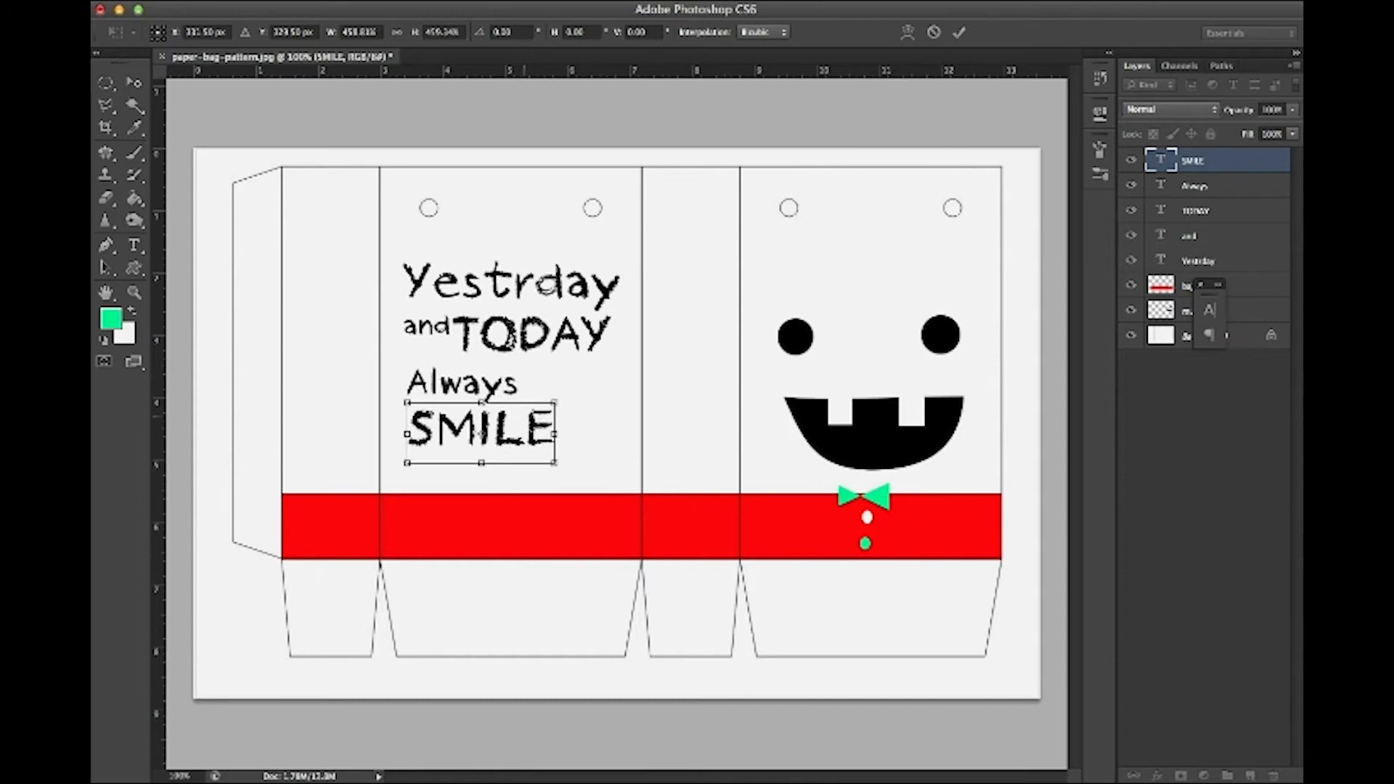
left_click(959, 33)
Nudge the "Always" text slightly upward.
right_click(461, 398)
left_click(459, 396)
key("Up")
key("Up")
Change the color of the "TODAY" text to bright red.
left_click(134, 245)
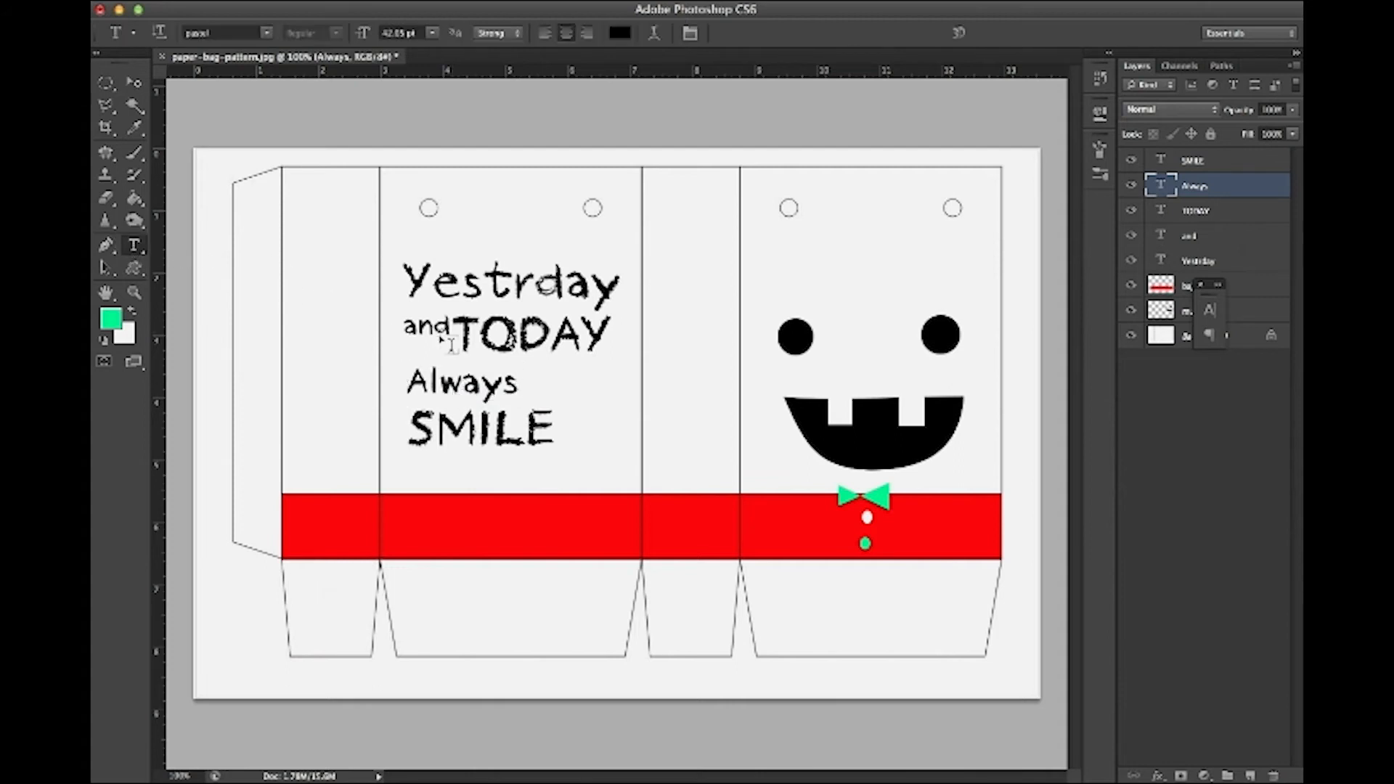
left_click_drag(455, 331, 643, 334)
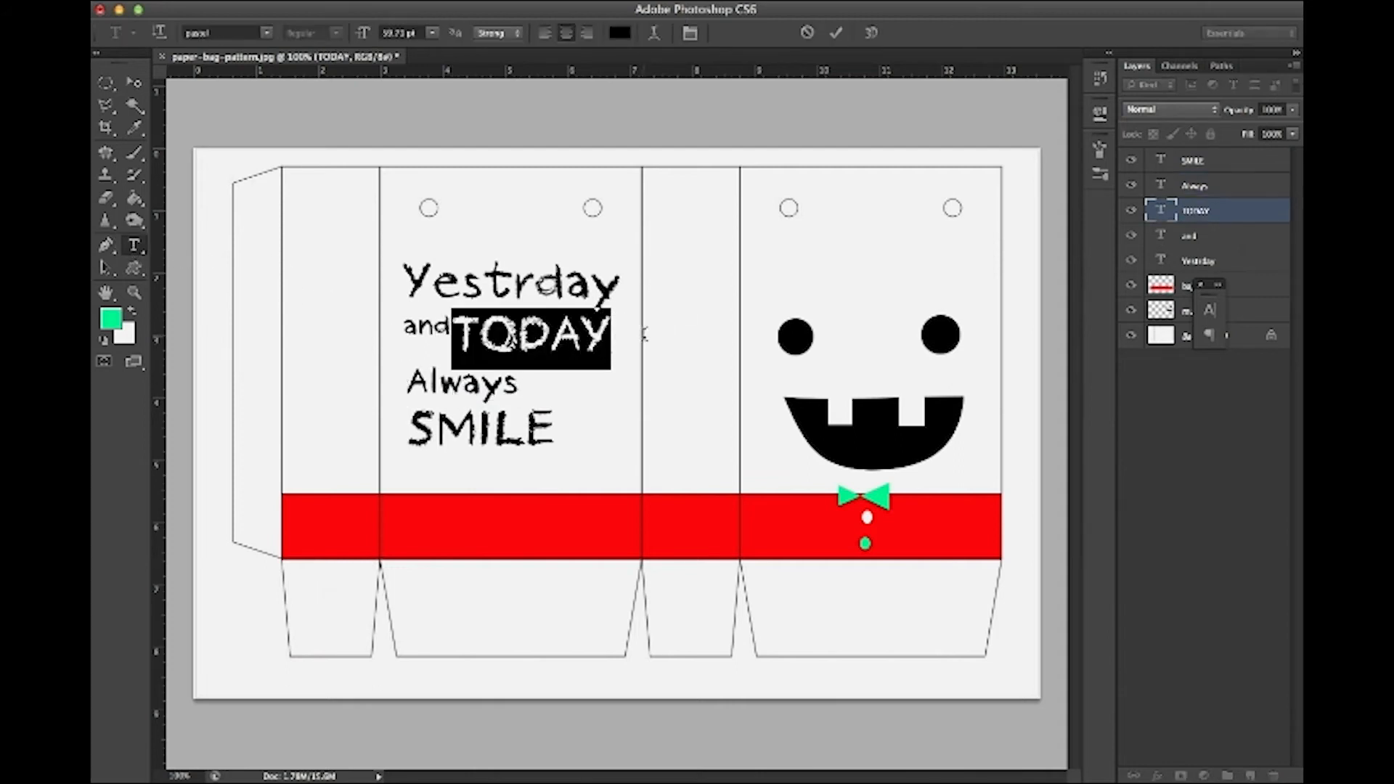
left_click(476, 327)
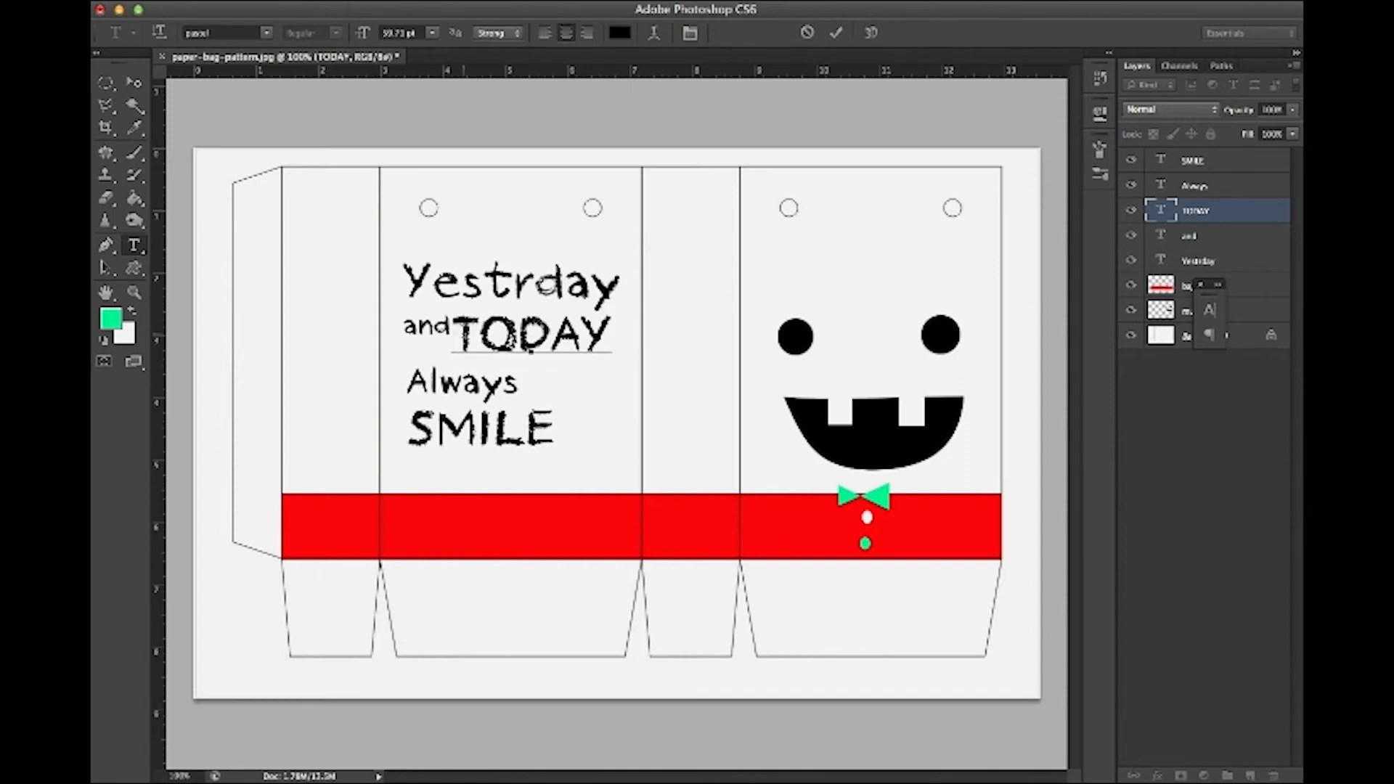
left_click(1214, 216)
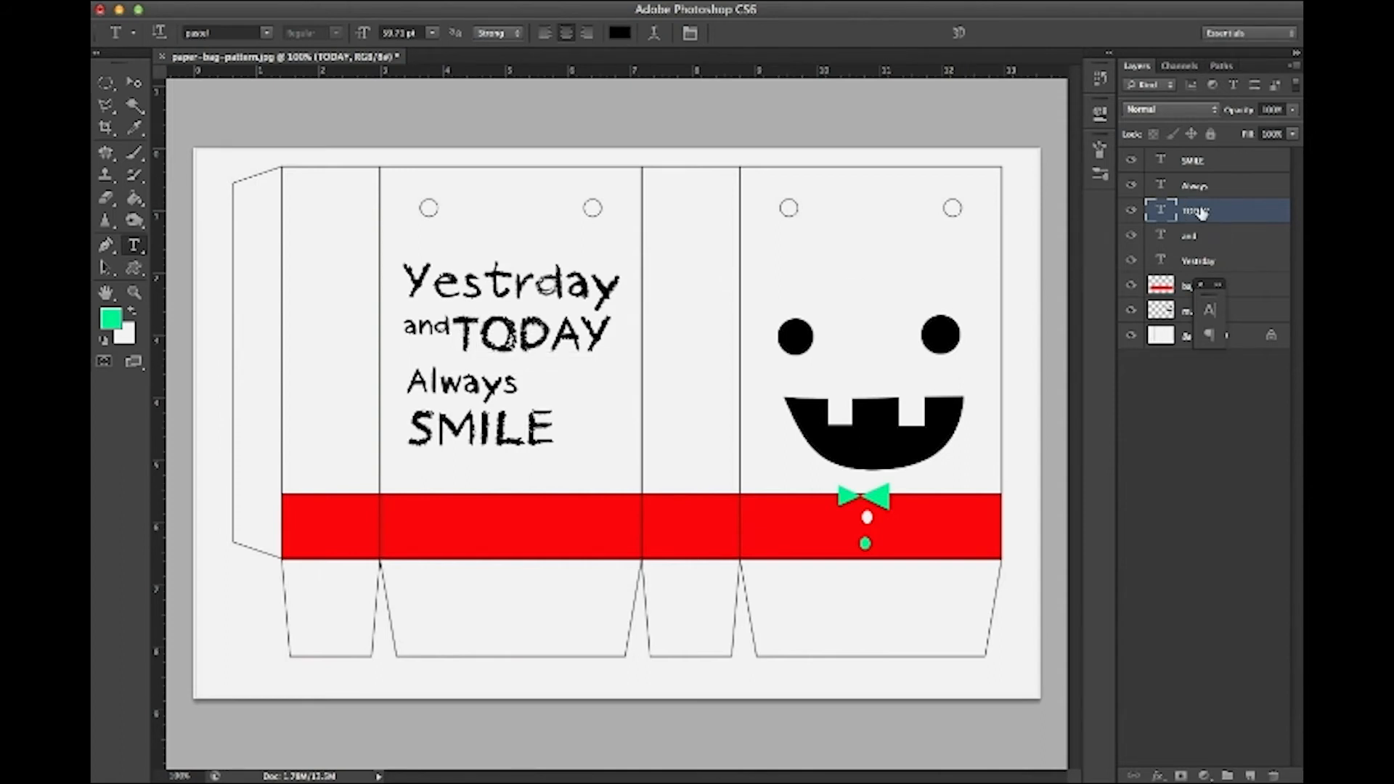
left_click_drag(456, 328, 673, 323)
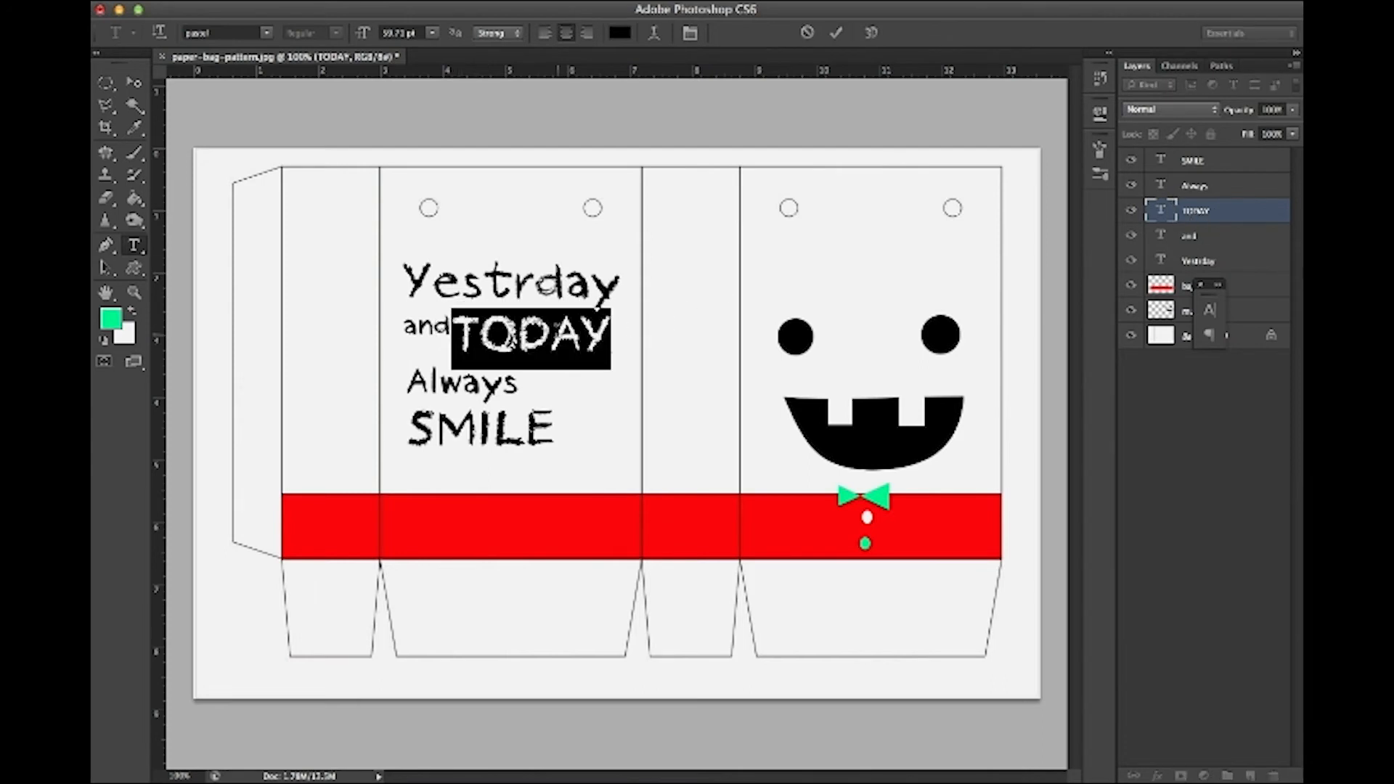
left_click(621, 34)
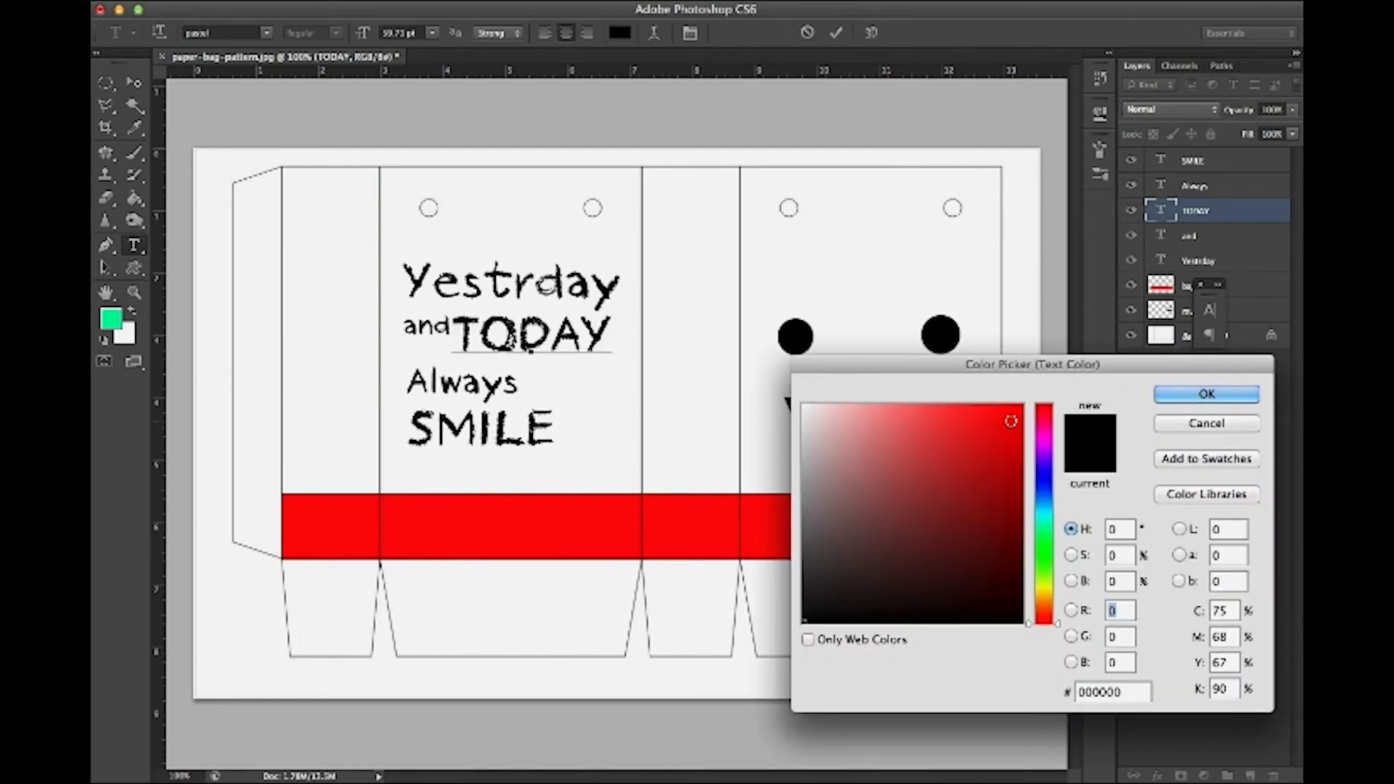
left_click(1023, 405)
left_click(1227, 397)
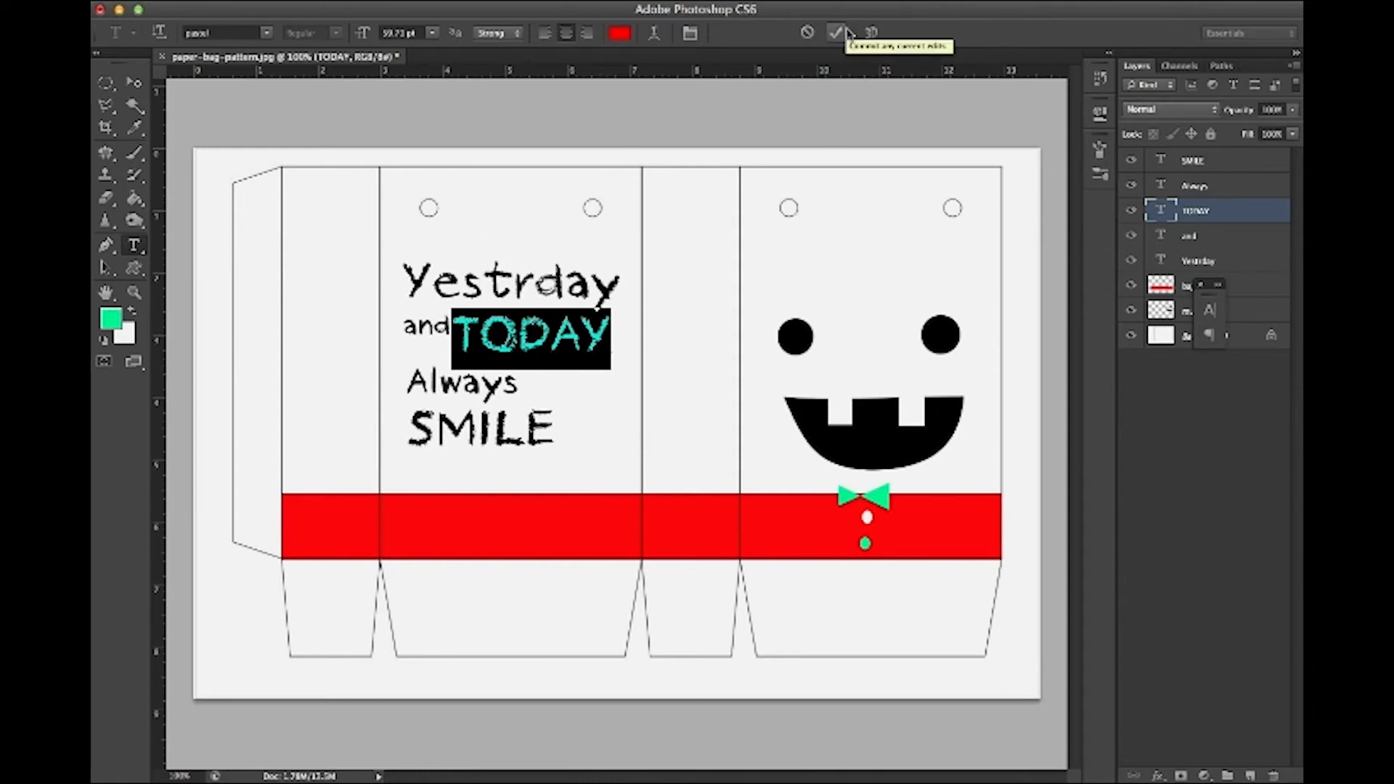
left_click(847, 32)
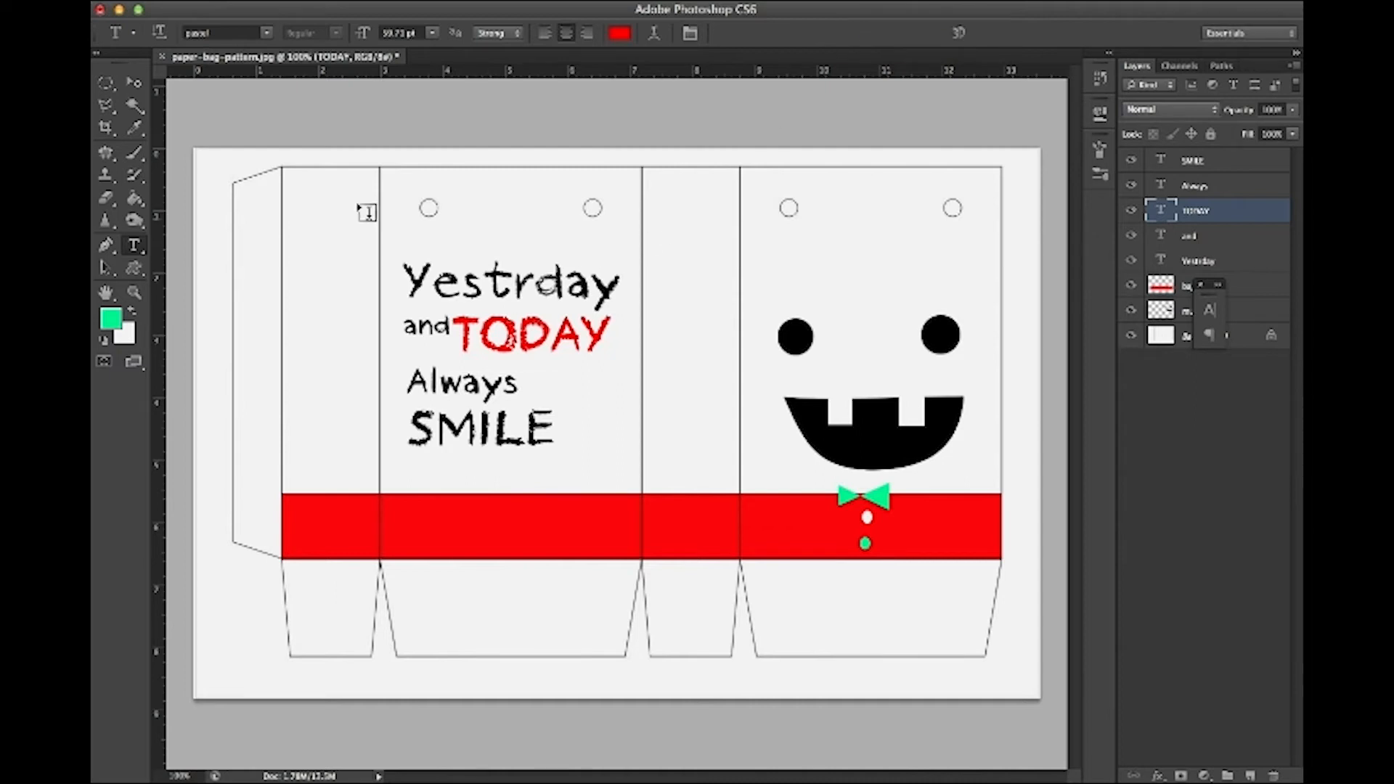
Nudge the "Always" text slightly upward, closer to the "and TODAY" line.
left_click(134, 82)
left_click(436, 383)
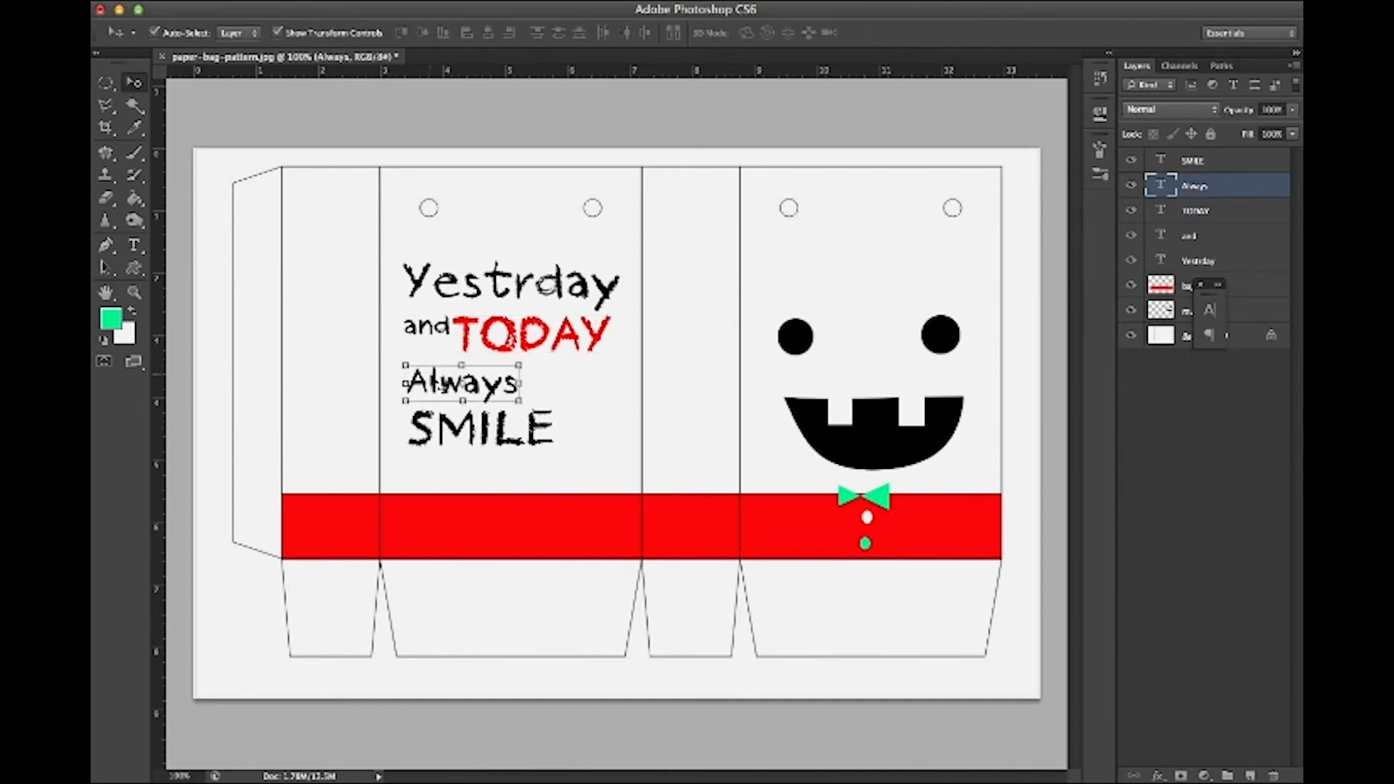
key("Up")
key("Up")
key("Up")
key("Up")
key("Up")
key("Up")
key("Up")
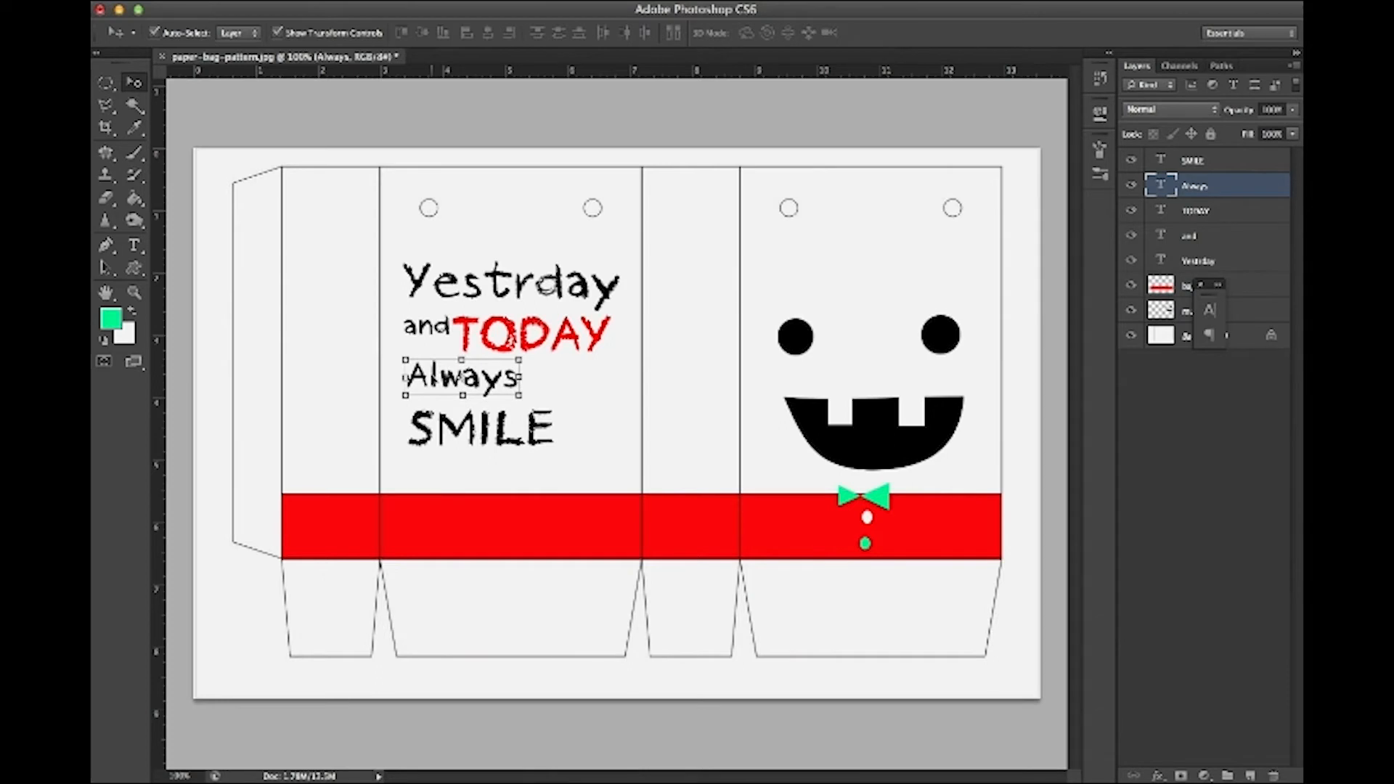
Nudge the "SMILE" text upward until it sits just beneath "Always".
left_click(479, 446)
key("Up")
key("Up")
key("Up")
key("Up")
key("Up")
key("Up")
key("Up")
key("Up")
key("Up")
key("Up")
key("Up")
key("Up")
key("Up")
key("Up")
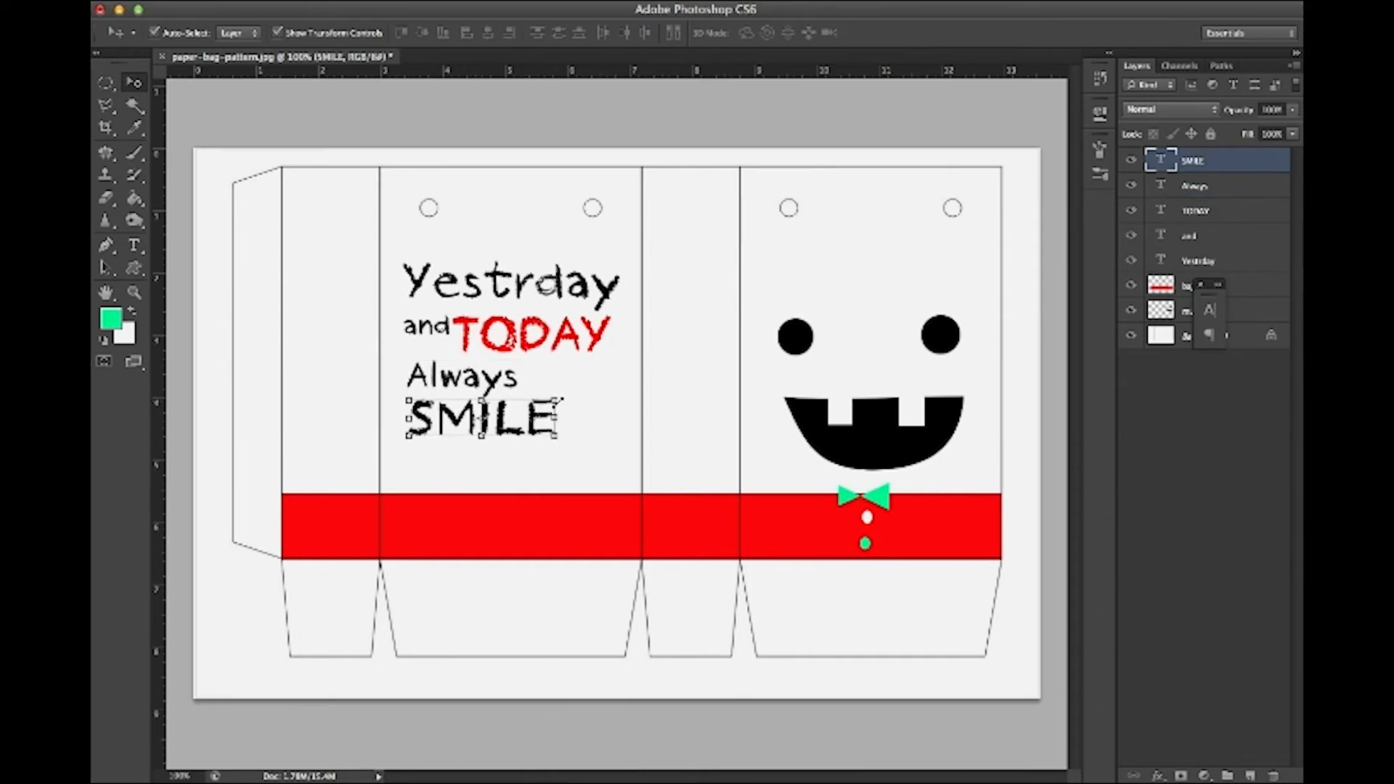
key("super+t")
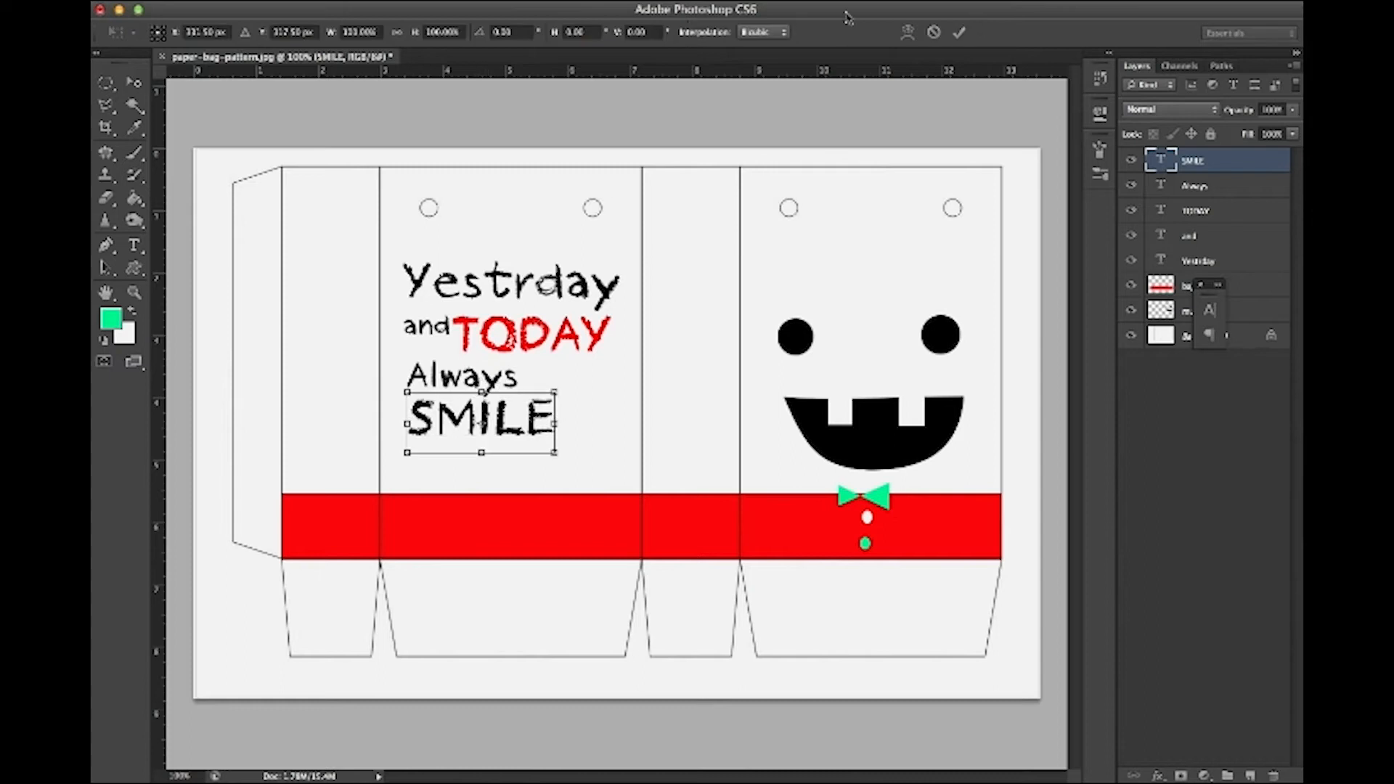
left_click(960, 32)
Enlarge the "Always" text to about 129%, matching the width of "SMILE" below it.
left_click(448, 372)
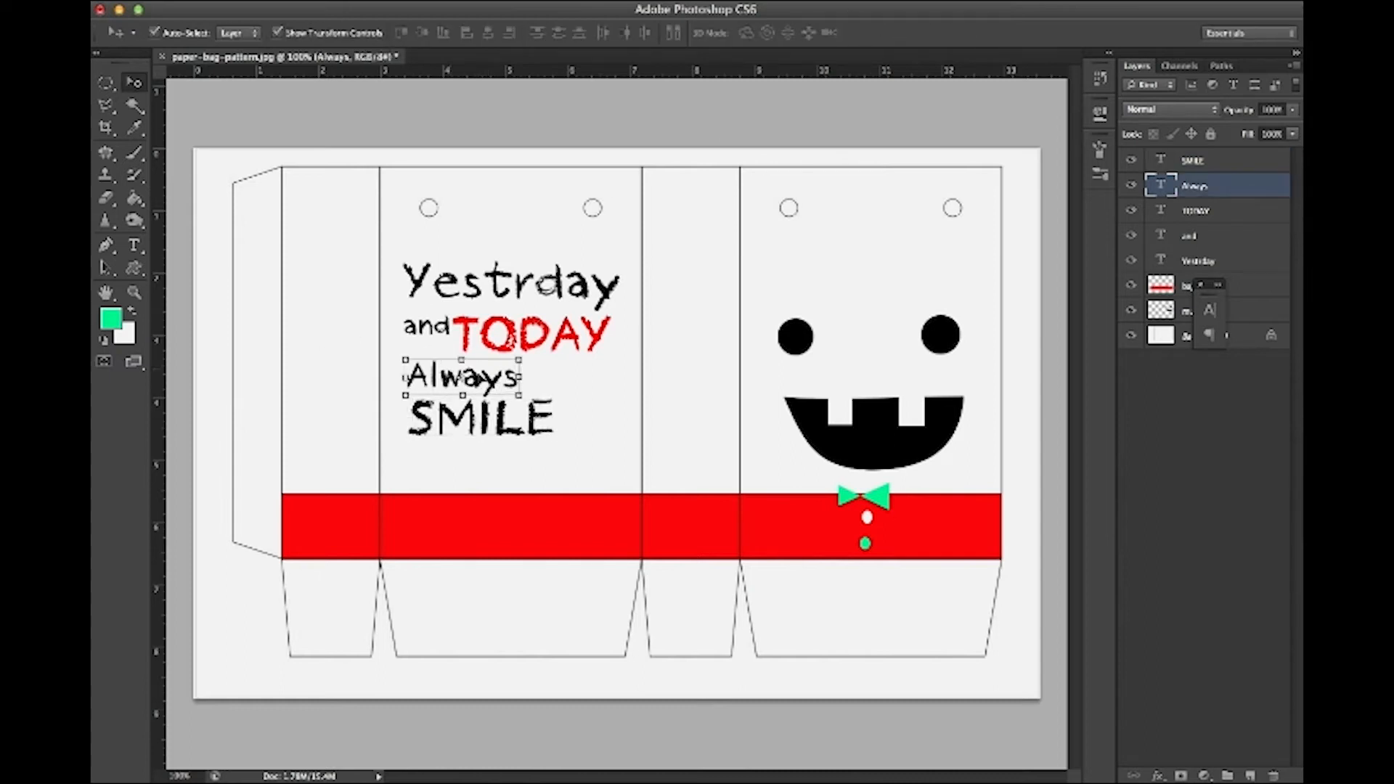
key("super+t")
left_click_drag(519, 360, 552, 345)
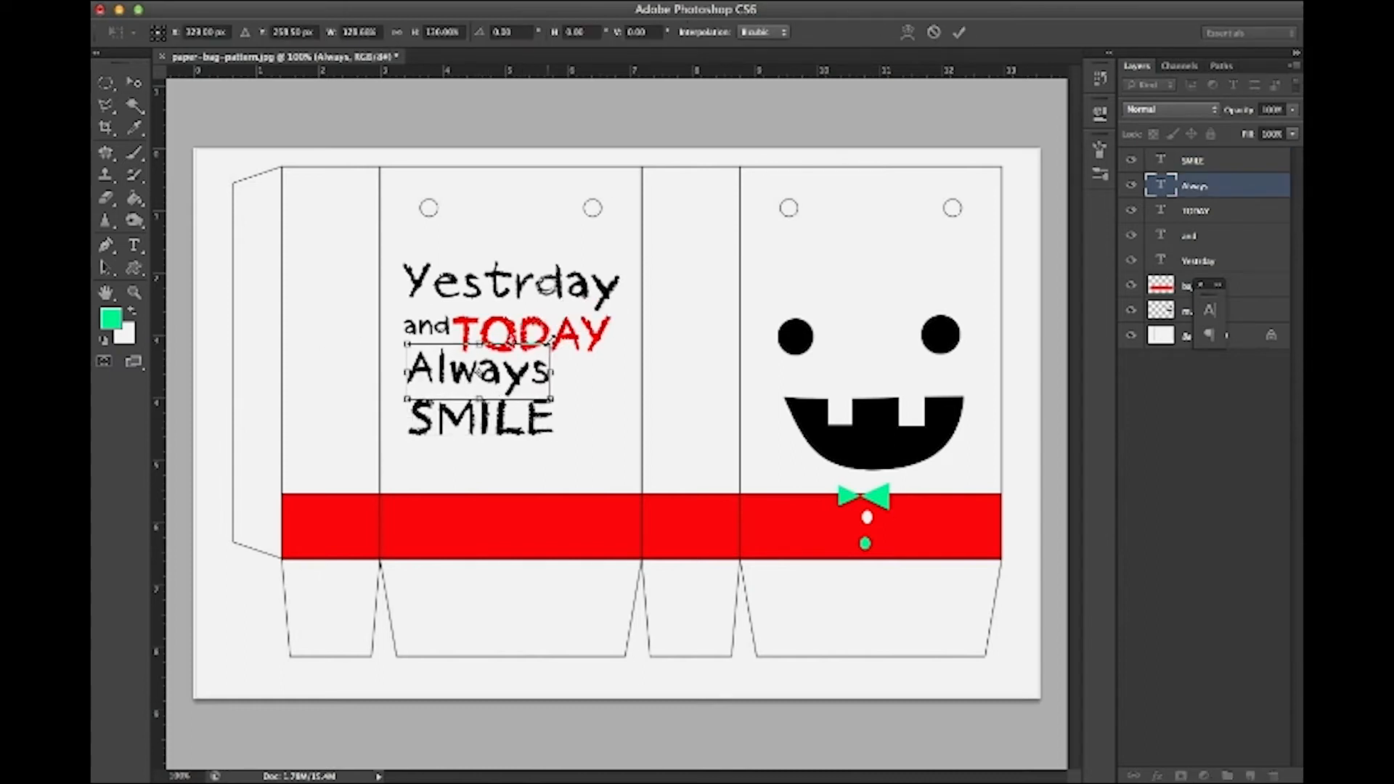
key("Return")
Duplicate the black face layer "muka" and move a copy across toward the slogan panel.
right_click(811, 425)
left_click(811, 427)
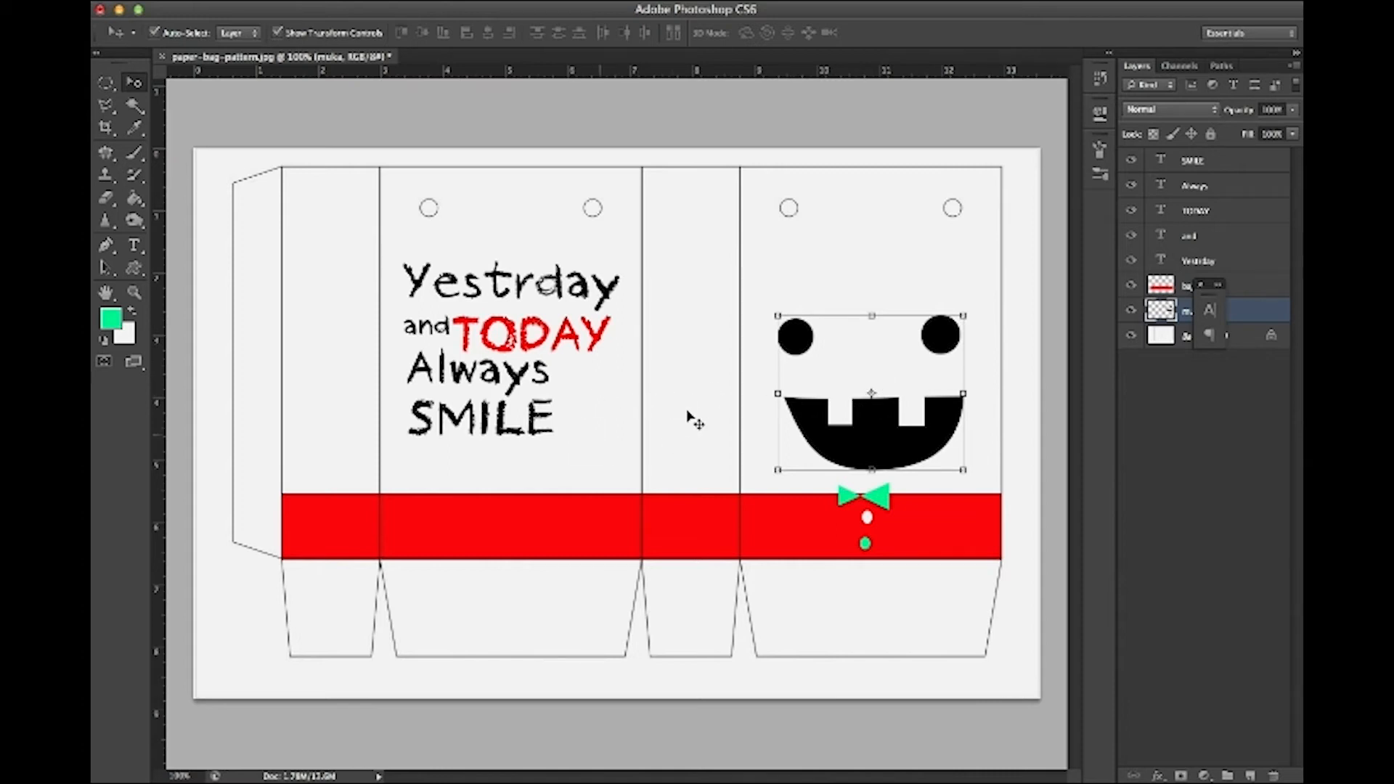
left_click_drag(1209, 290, 1141, 399)
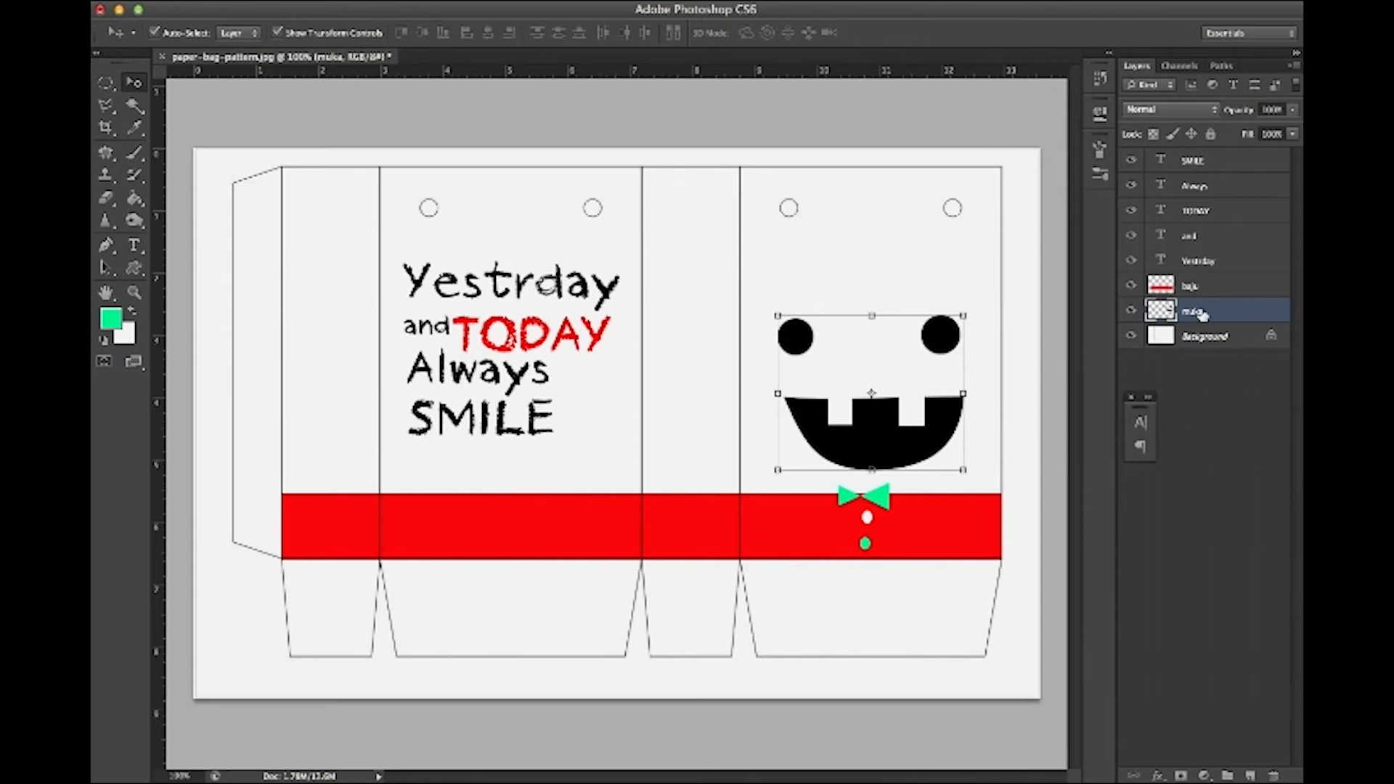
left_click_drag(1203, 313, 1250, 775)
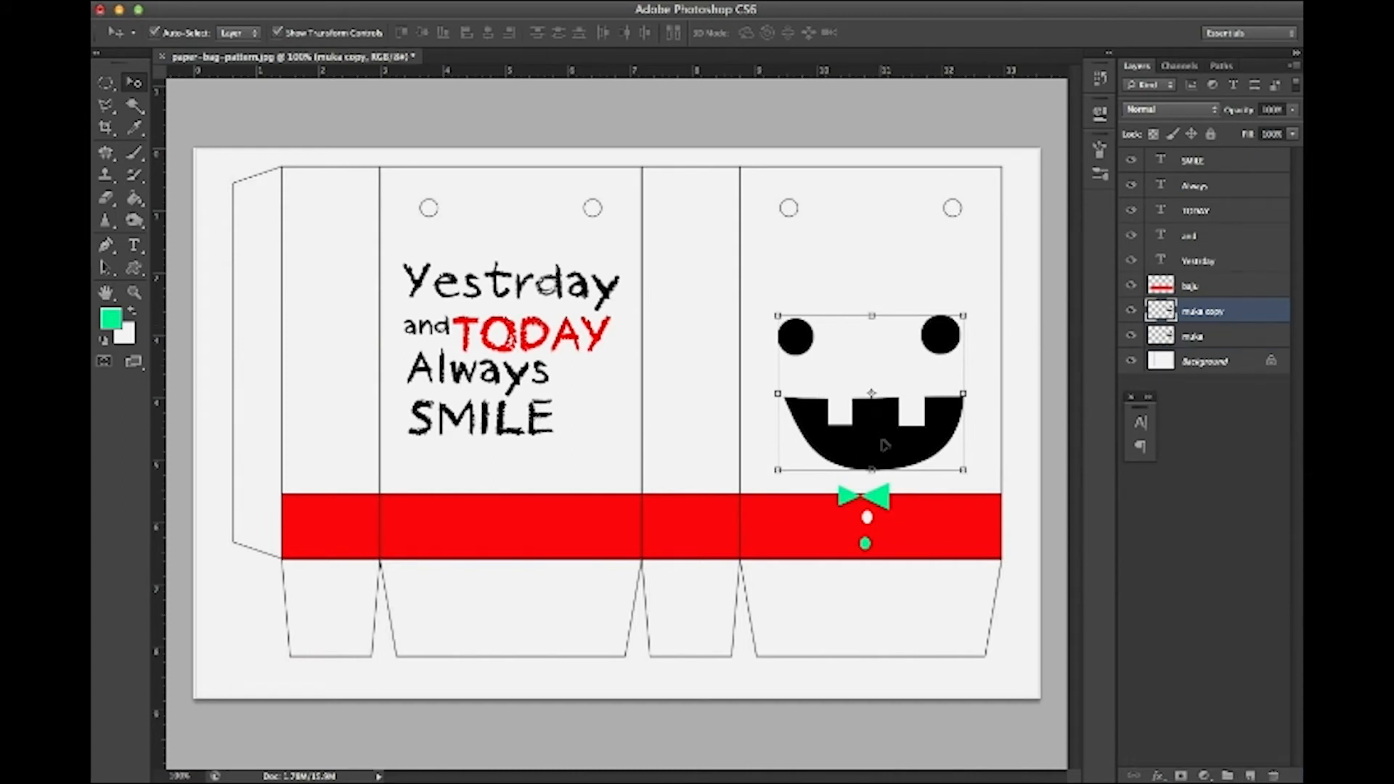
left_click_drag(894, 446, 684, 446)
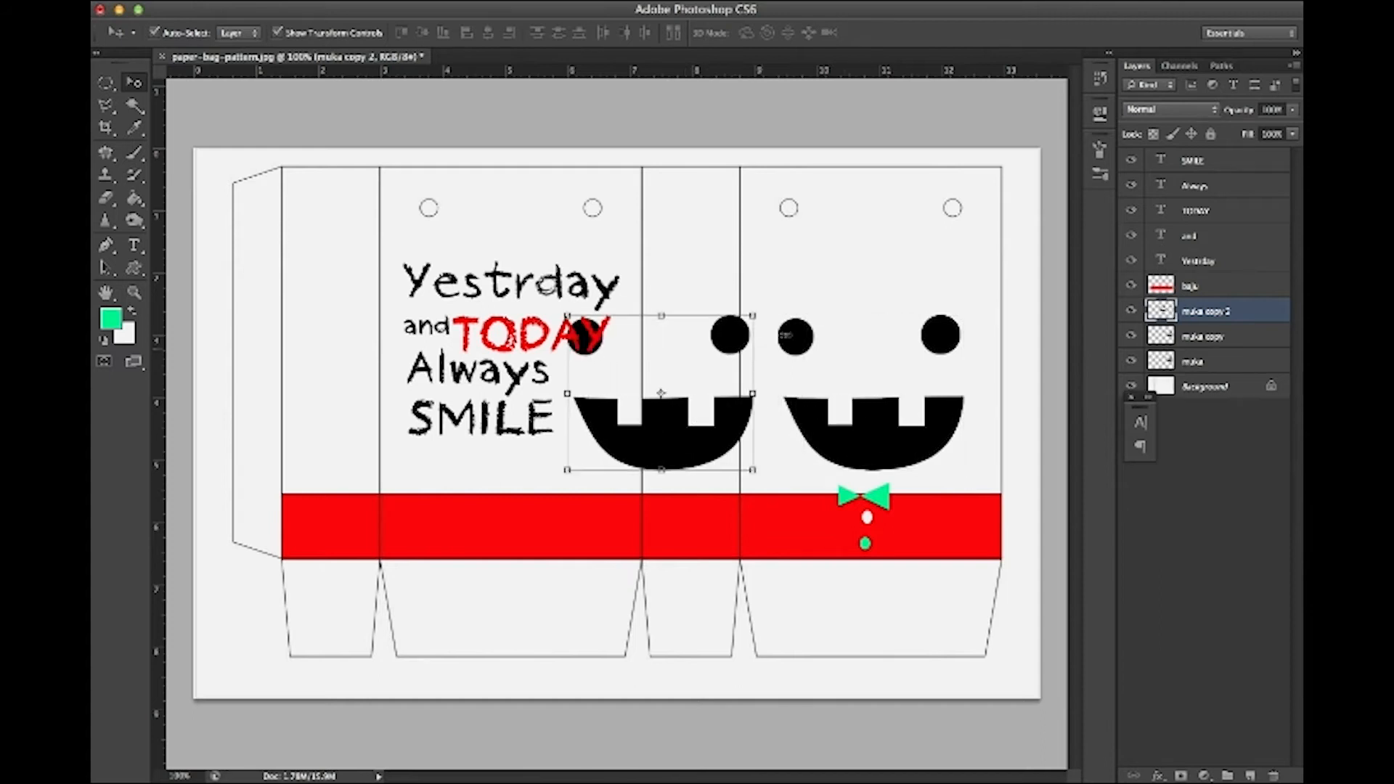
Scale the copied face down to about 32% beside the end of the slogan.
left_click_drag(759, 318, 628, 421)
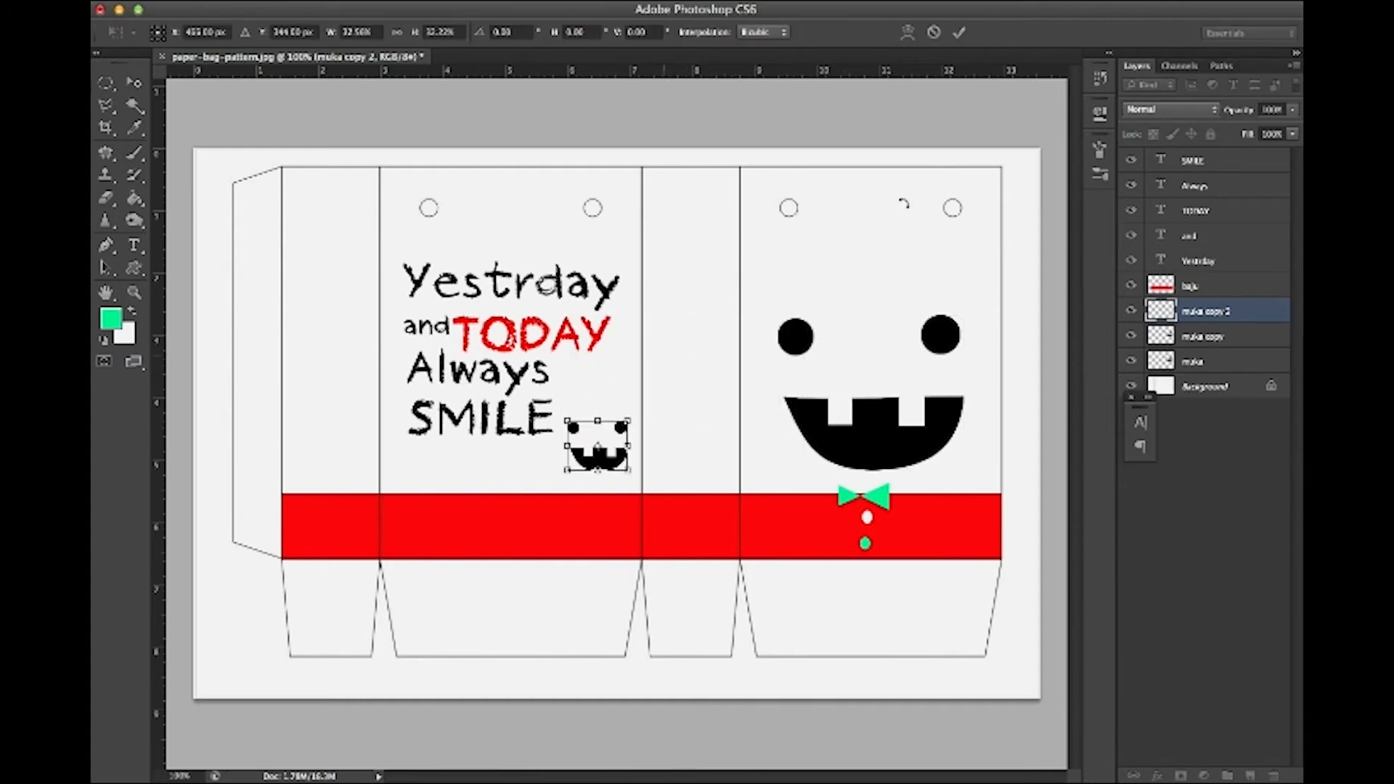
left_click(959, 32)
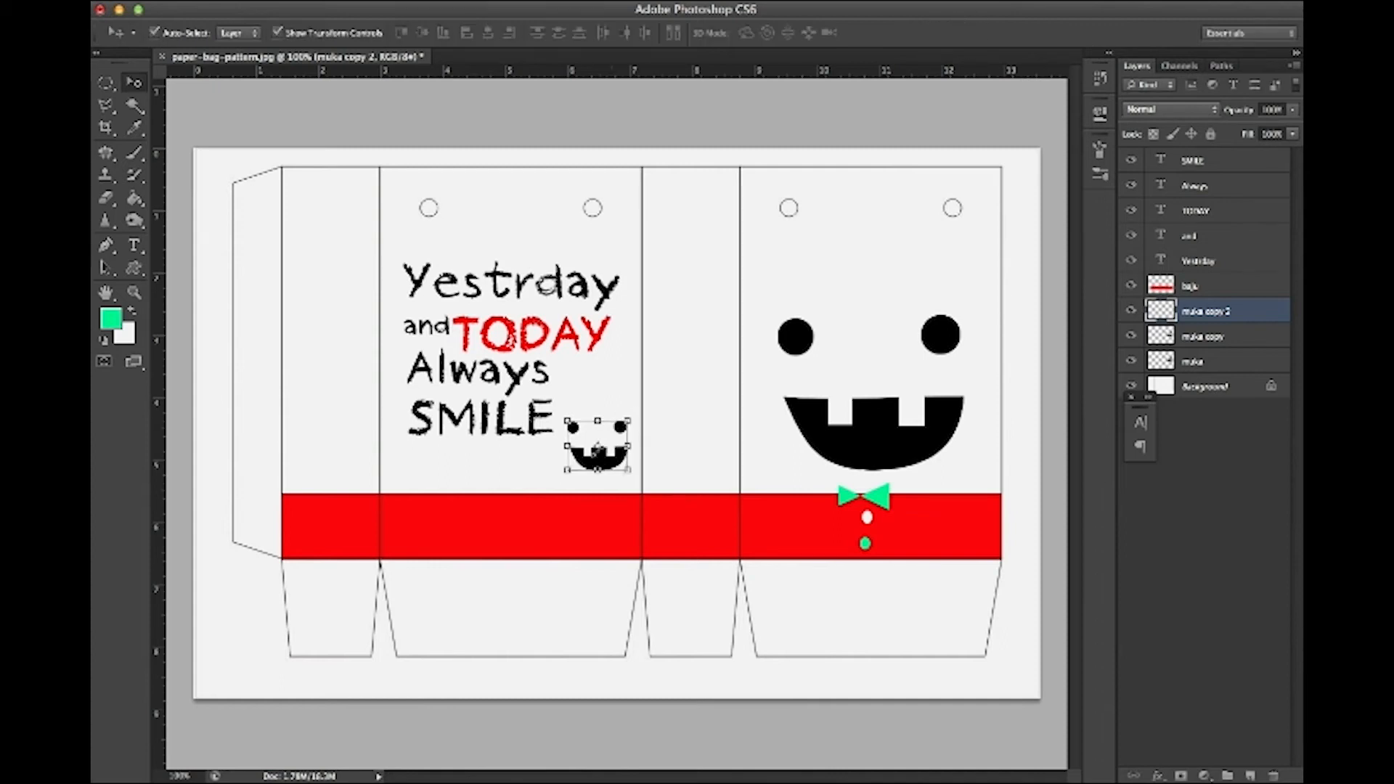
left_click_drag(600, 468, 601, 453)
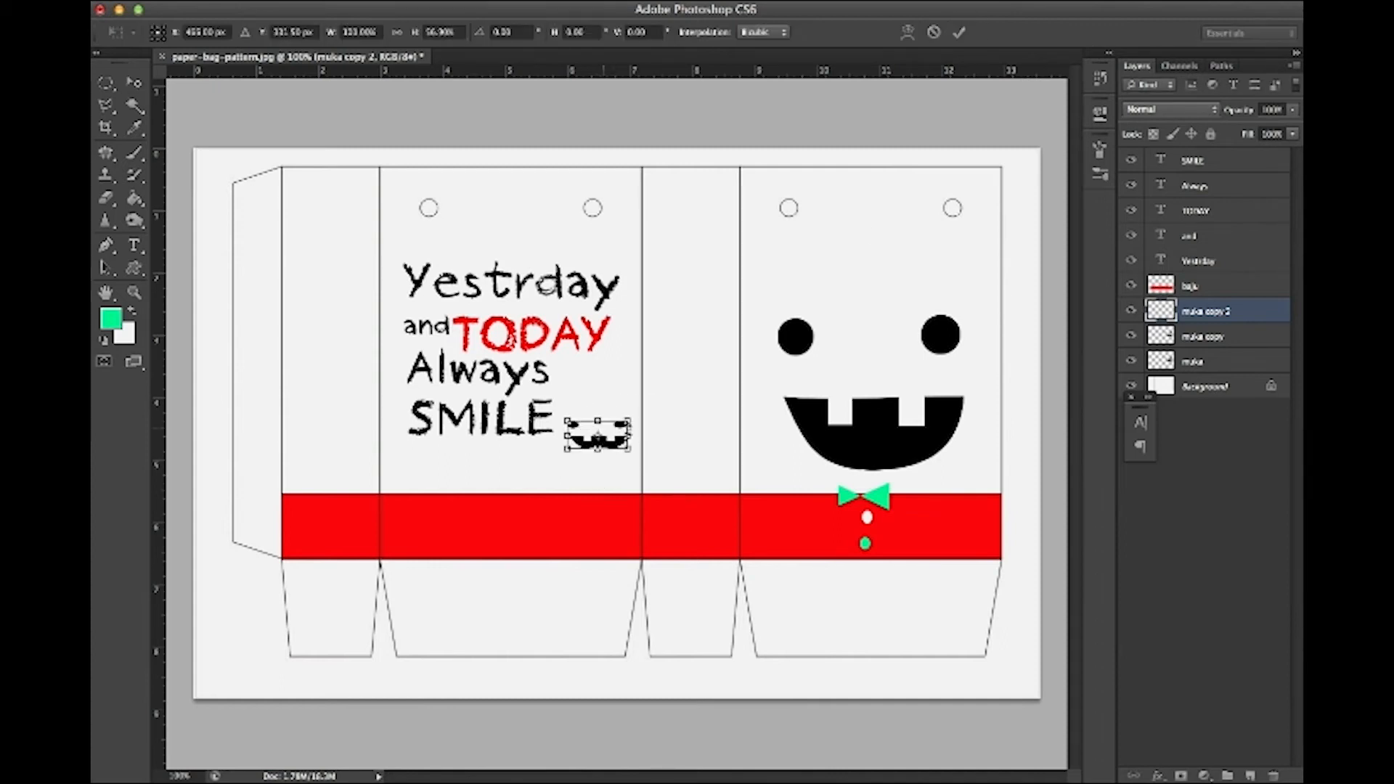
left_click(938, 35)
Nudge the small face up and slightly left so it sits beside "Always" and "SMILE", then deselect it.
key("Up")
key("Up")
key("Up")
key("Up")
key("Up")
key("Up")
key("Up")
key("Up")
key("Up")
key("Up")
key("Up")
key("Up")
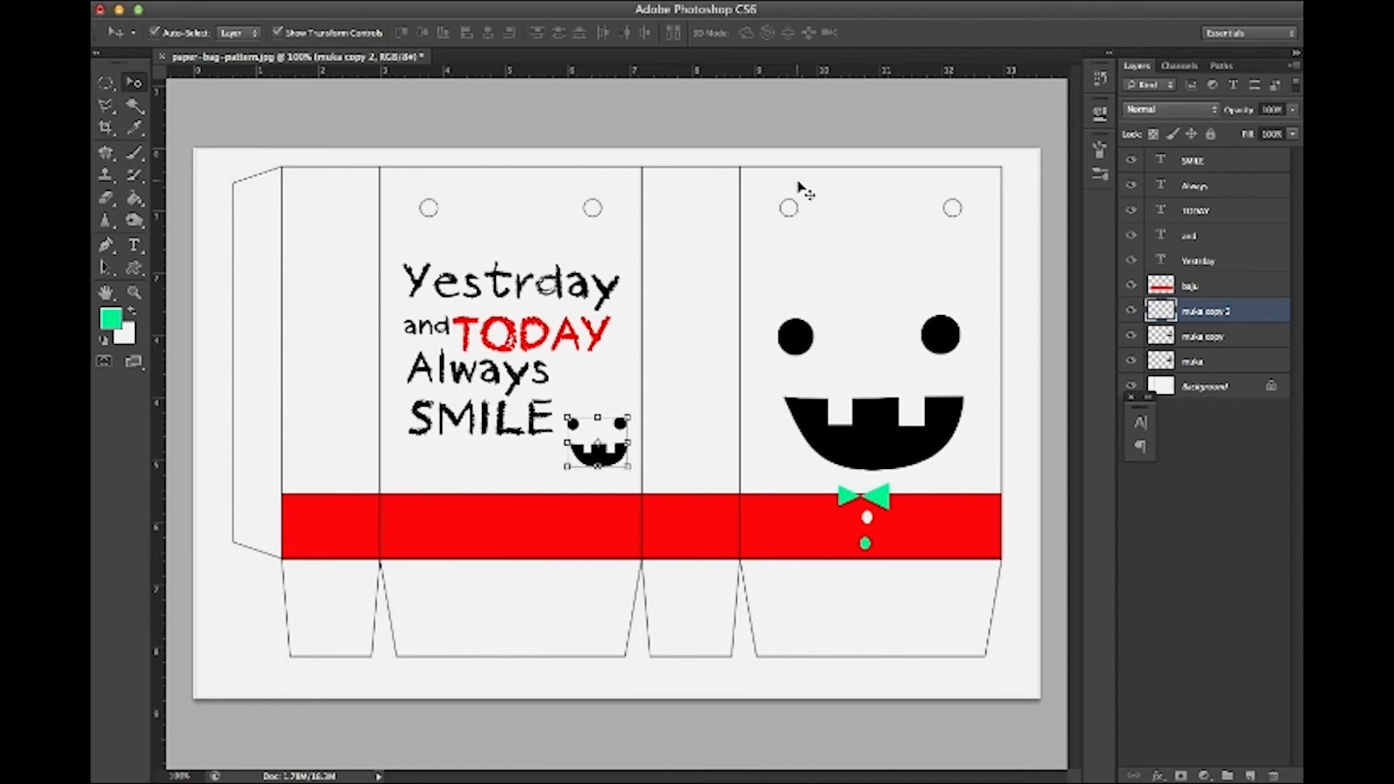
key("Up")
key("Up")
key("Up")
key("Up")
key("Up")
key("Up")
key("Up")
key("Up")
key("Up")
key("Up")
key("Up")
key("Up")
key("Up")
key("Up")
key("Up")
key("Up")
key("Up")
key("Up")
key("Up")
key("Up")
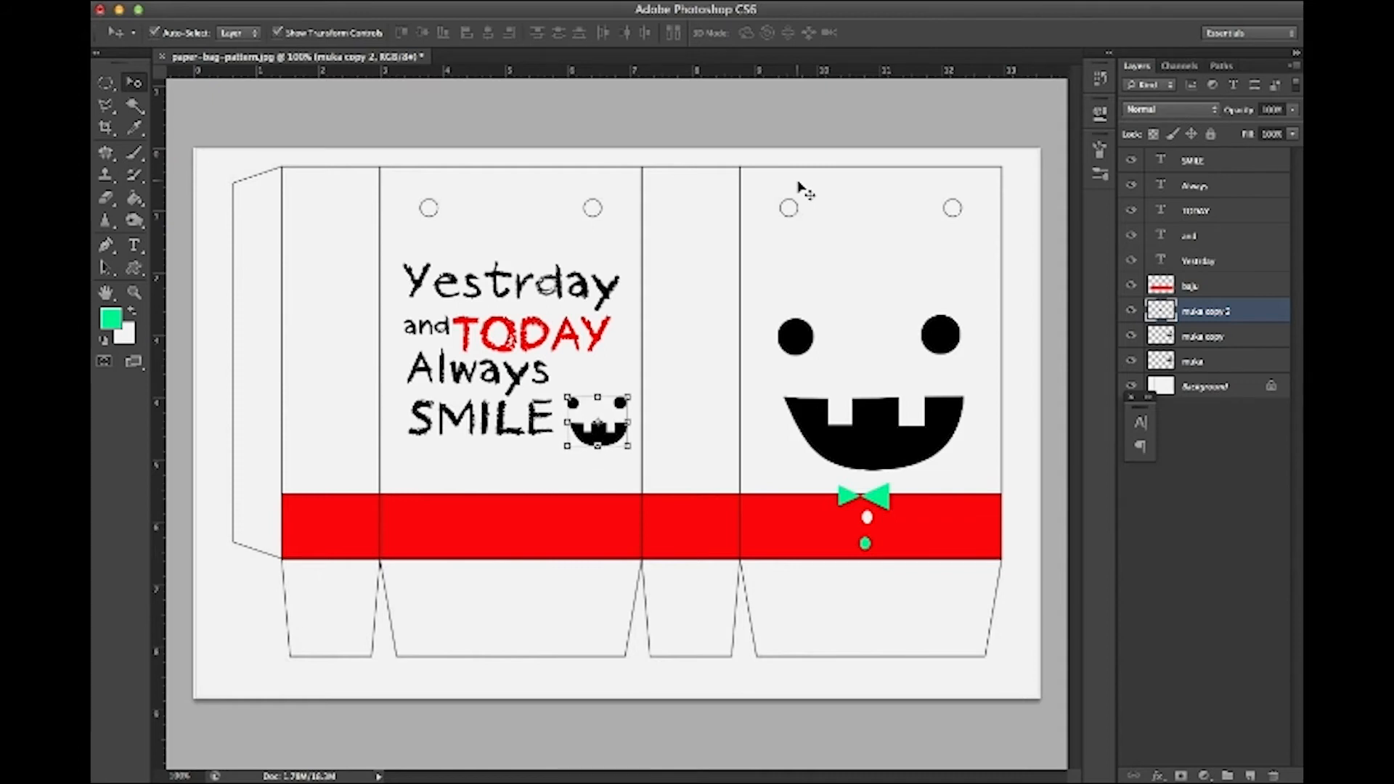
key("Up")
key("Up")
key("Up")
key("Up")
key("Up")
key("Up")
key("Up")
key("Up")
key("Up")
key("Up")
key("Up")
key("Up")
key("Up")
key("Up")
key("Up")
key("Up")
key("Up")
key("Up")
key("Up")
key("Up")
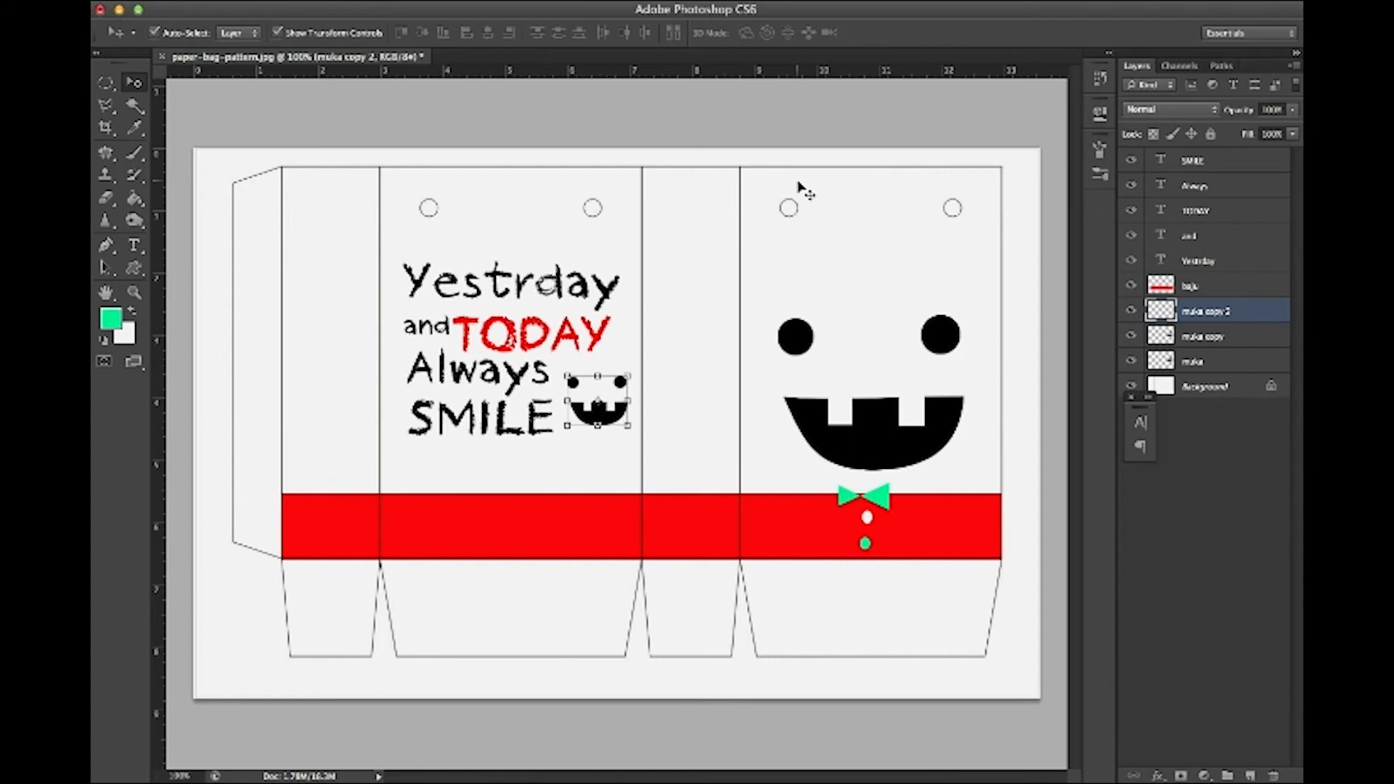
key("Up")
key("Up")
key("Left")
key("Left")
key("Left")
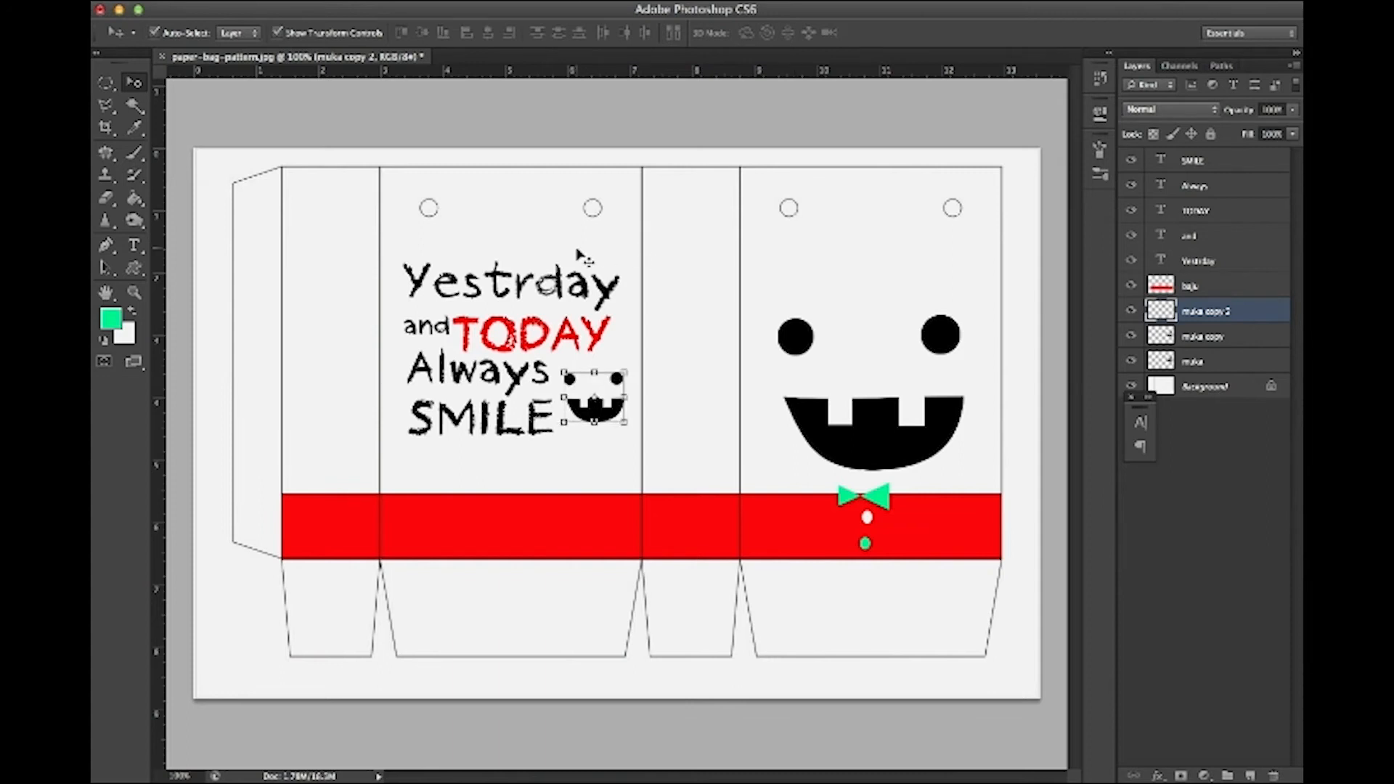
left_click(602, 113)
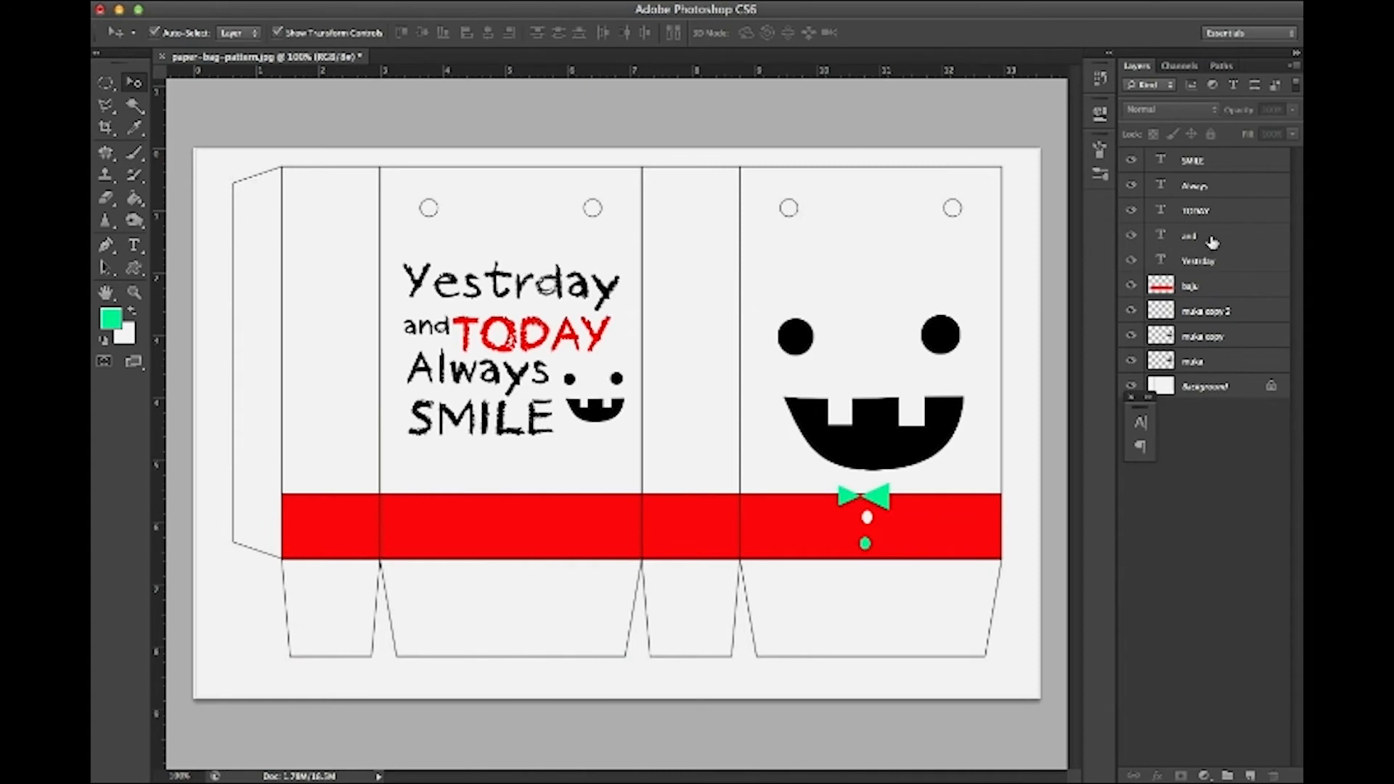
Create a new layer above the "SMILE" text and name it "layer bentuk".
left_click(1222, 165)
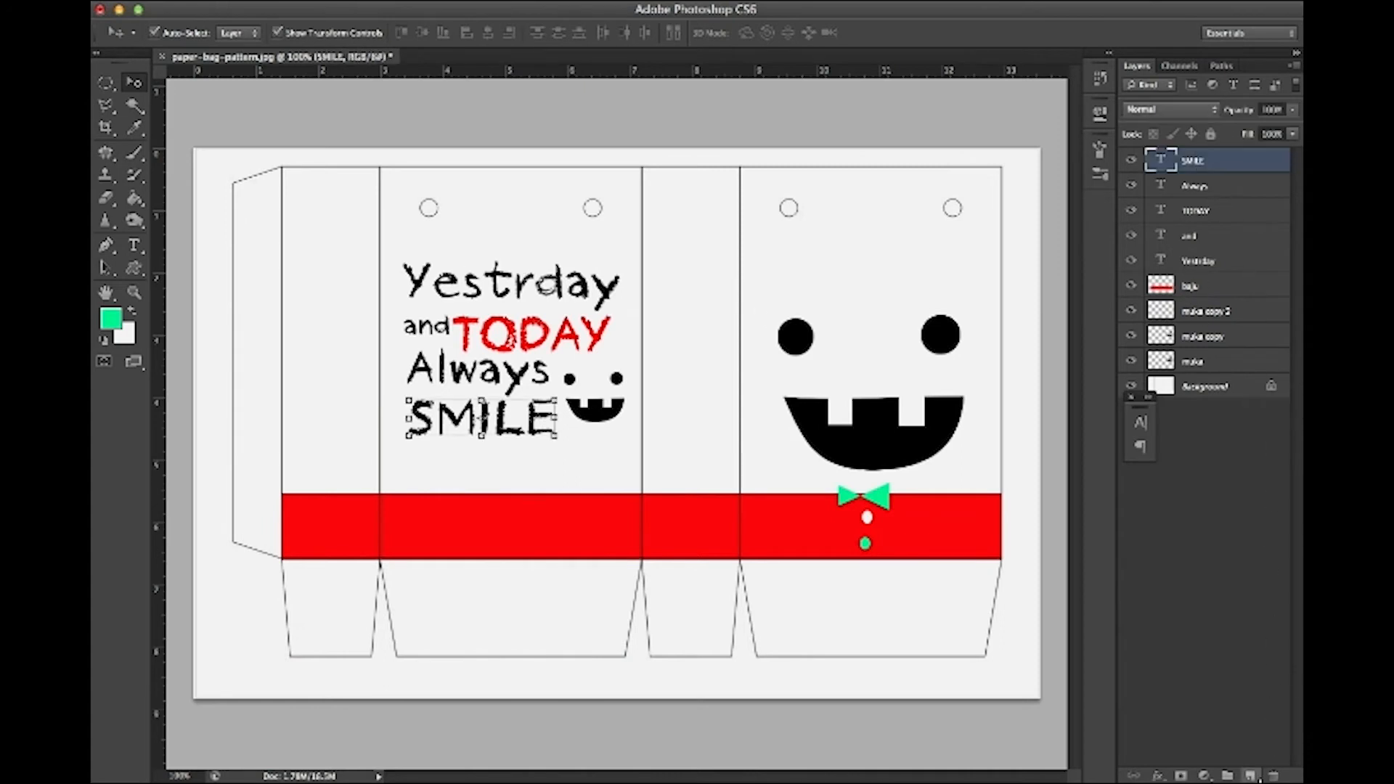
left_click(1251, 775)
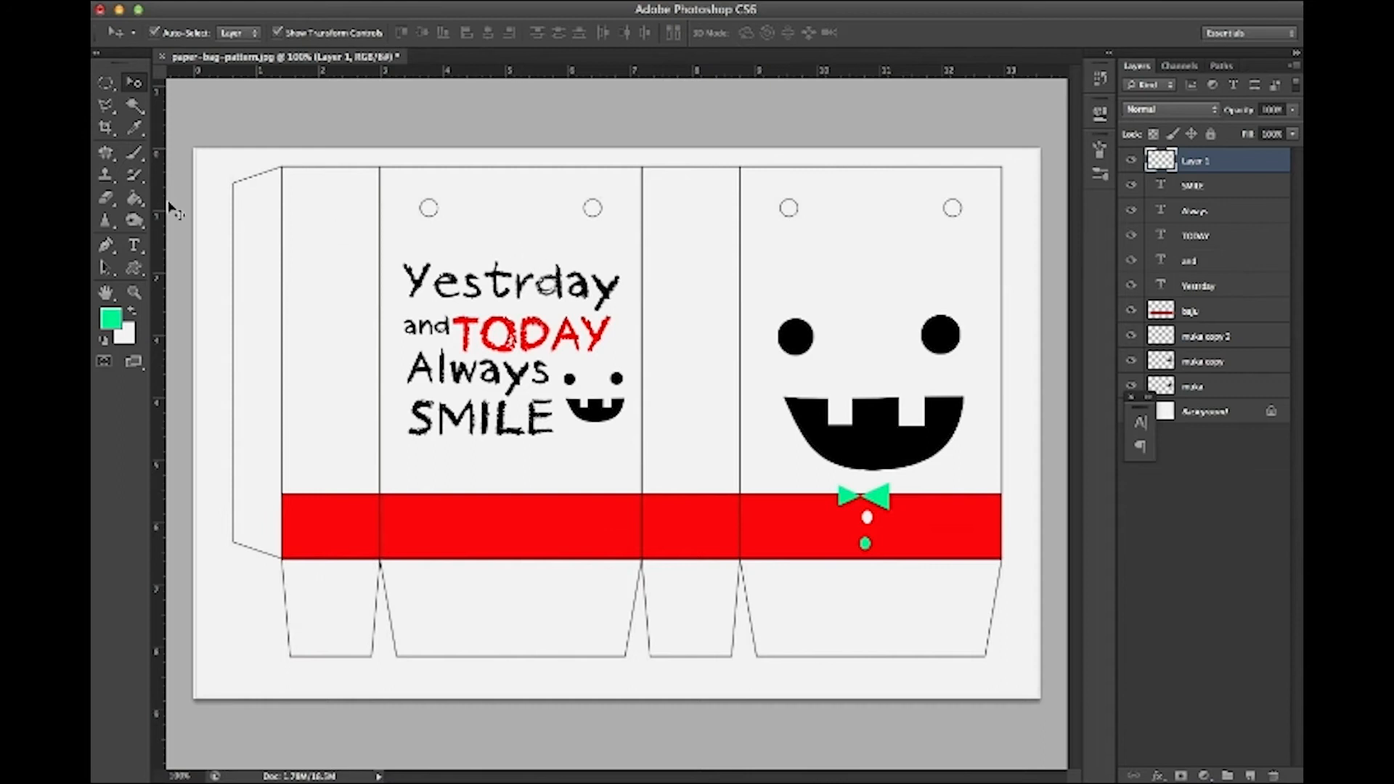
left_click(107, 85)
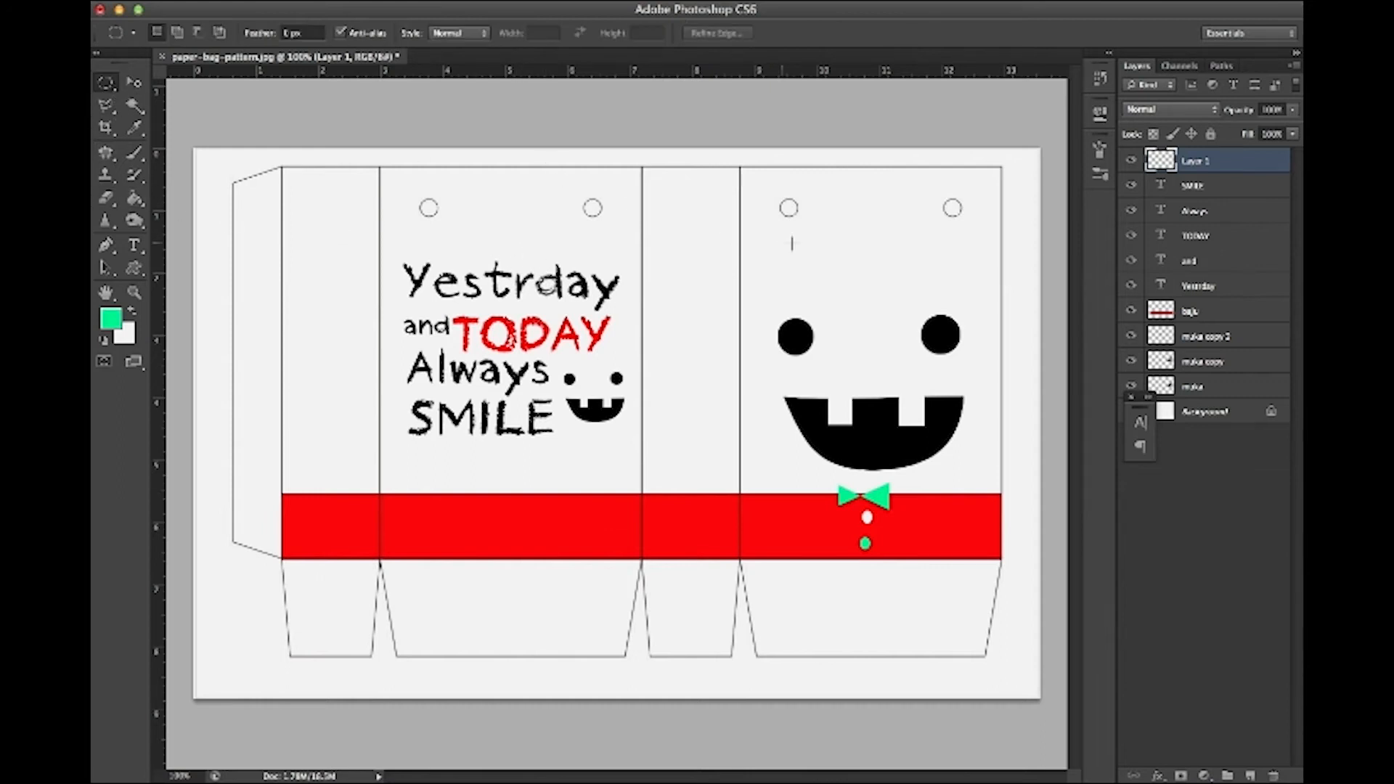
double_click(1194, 163)
type("layer bentuk")
key("Return")
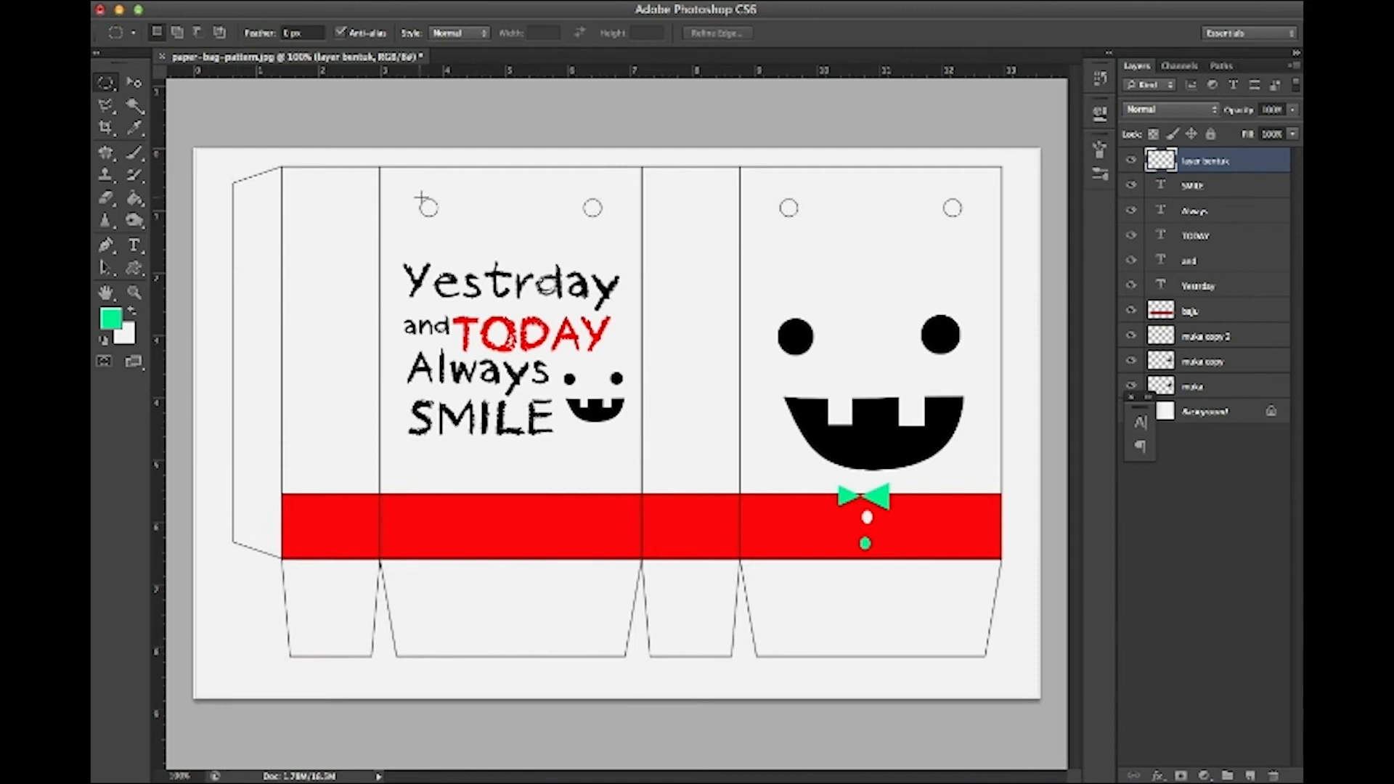
Draw a circle about 0.9 in wide above "Yestrday" and fill it with the red sampled from the clothing band.
left_click_drag(403, 194, 459, 247)
key("i")
left_click(111, 318)
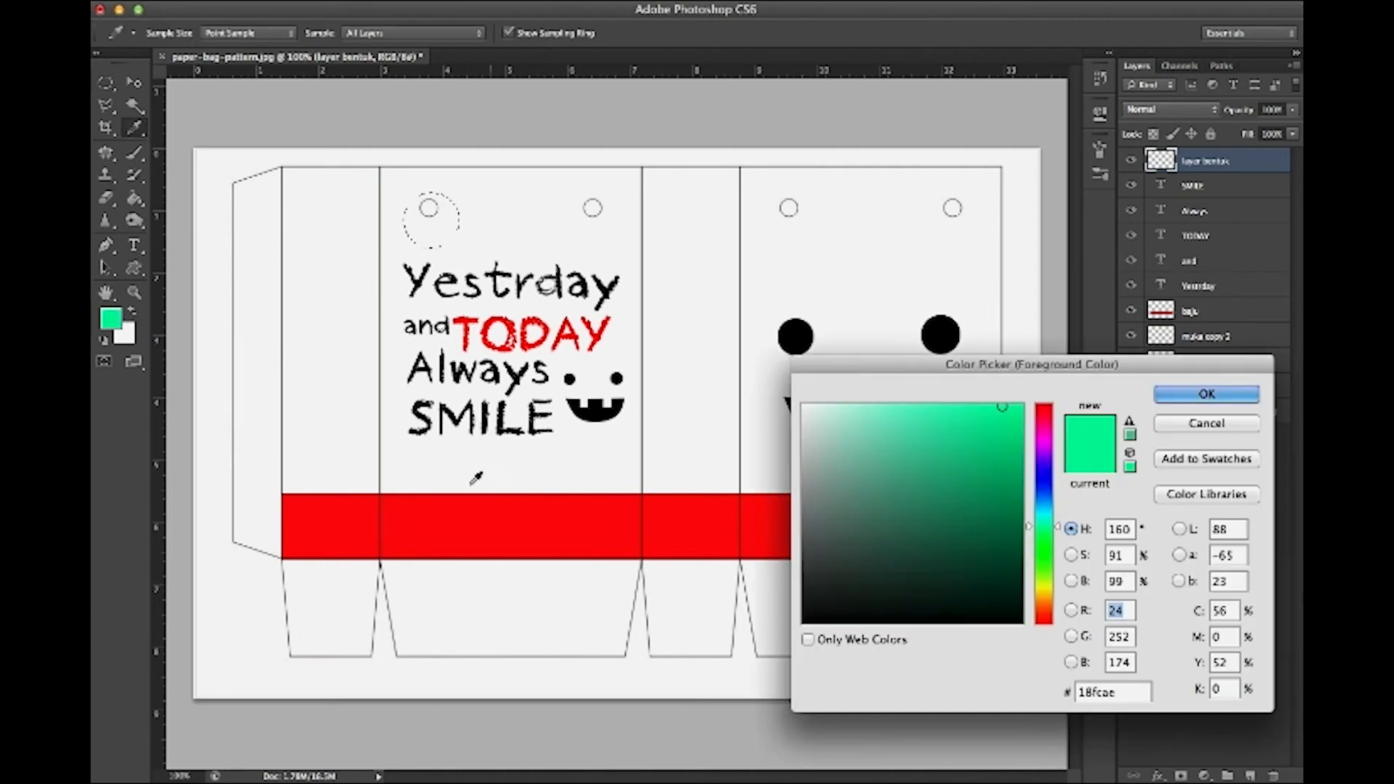
left_click(501, 501)
left_click(1259, 396)
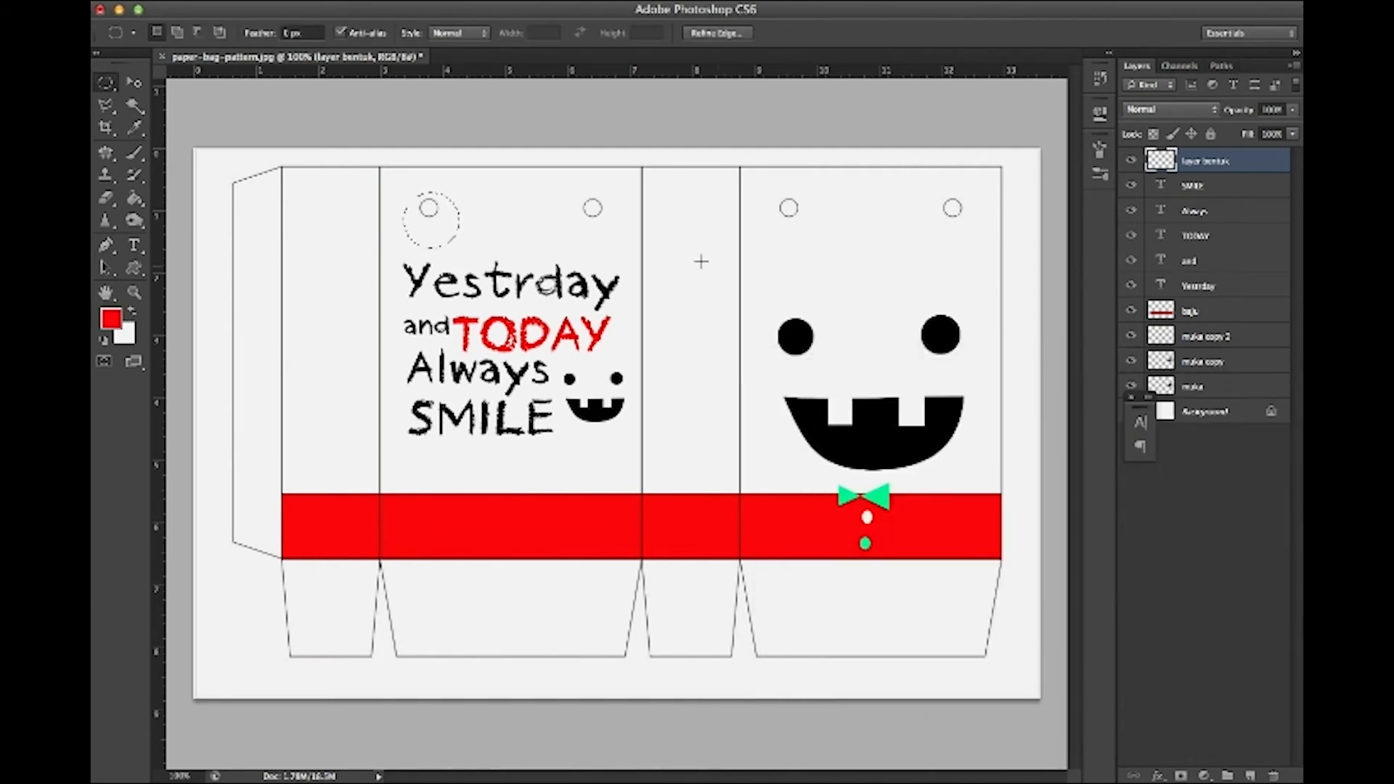
key("alt+BackSpace")
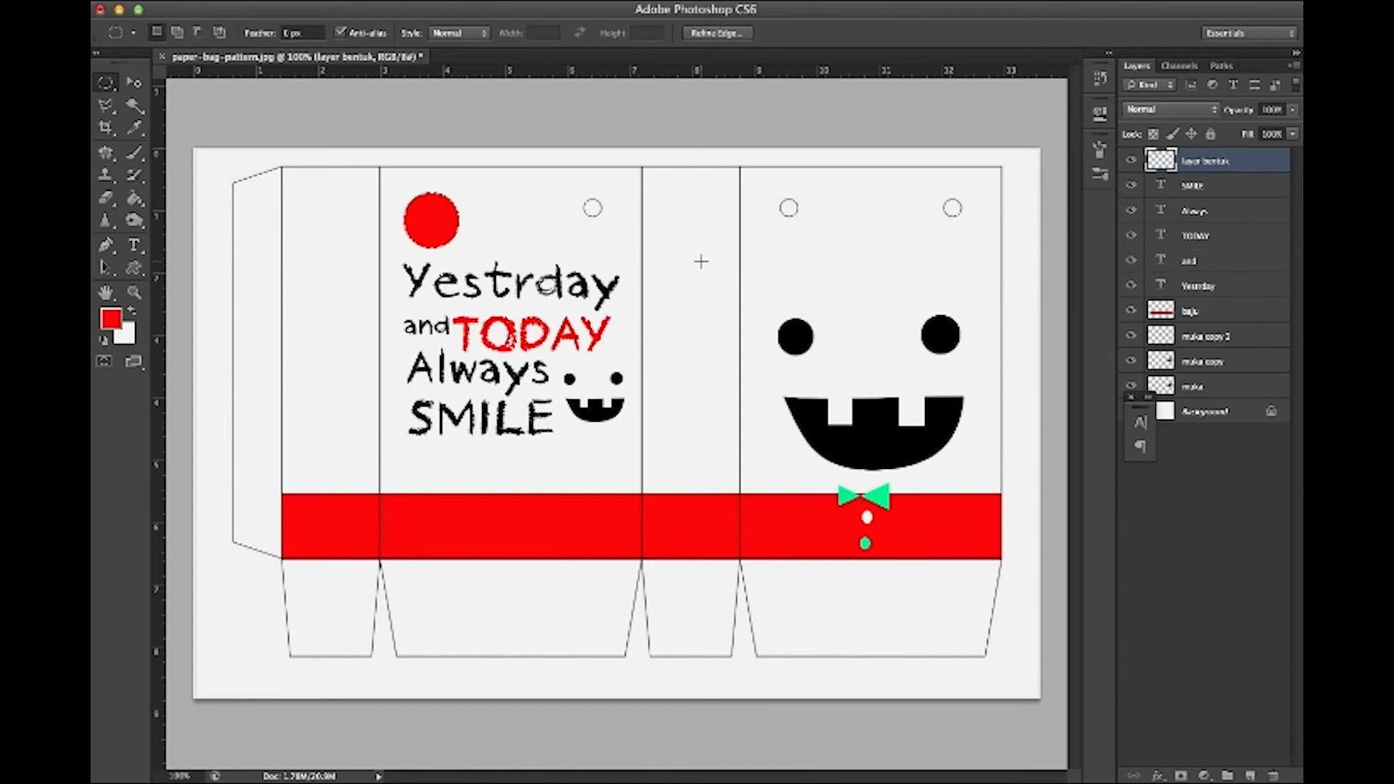
key("ctrl+d")
Duplicate the red circle layer three times and arrange the circles in an overlapping horizontal row above "Yestrday".
key("v")
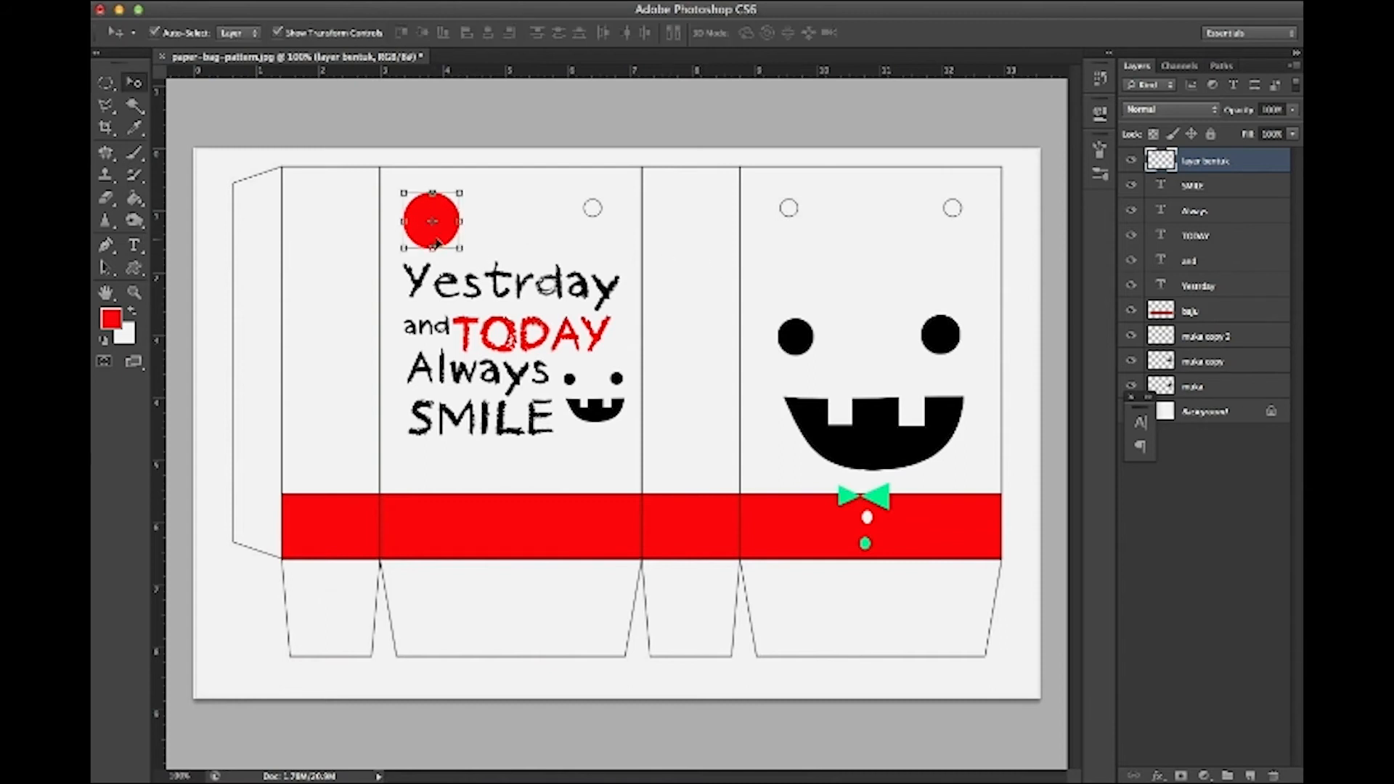
left_click_drag(1222, 161, 1250, 775)
left_click_drag(445, 242, 491, 242)
right_click(1241, 164)
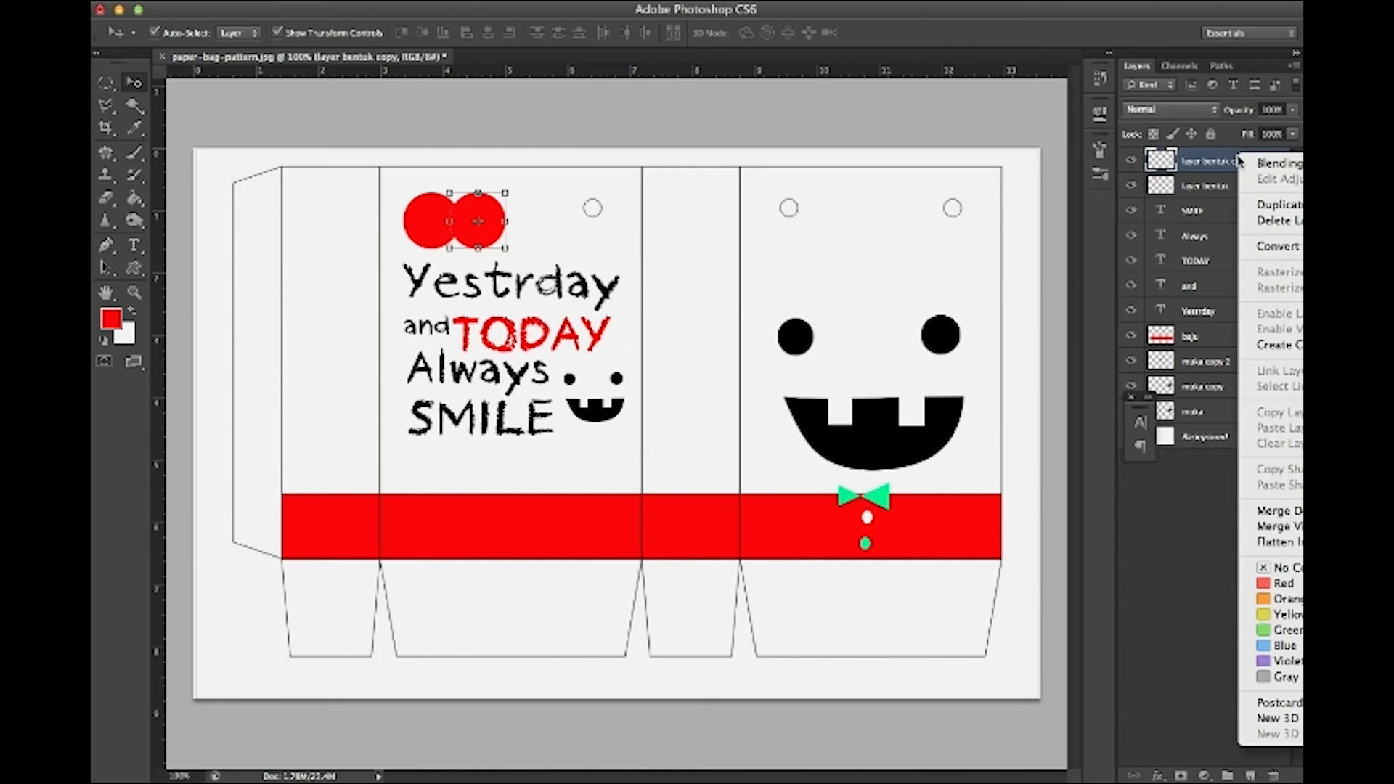
right_click(1155, 164)
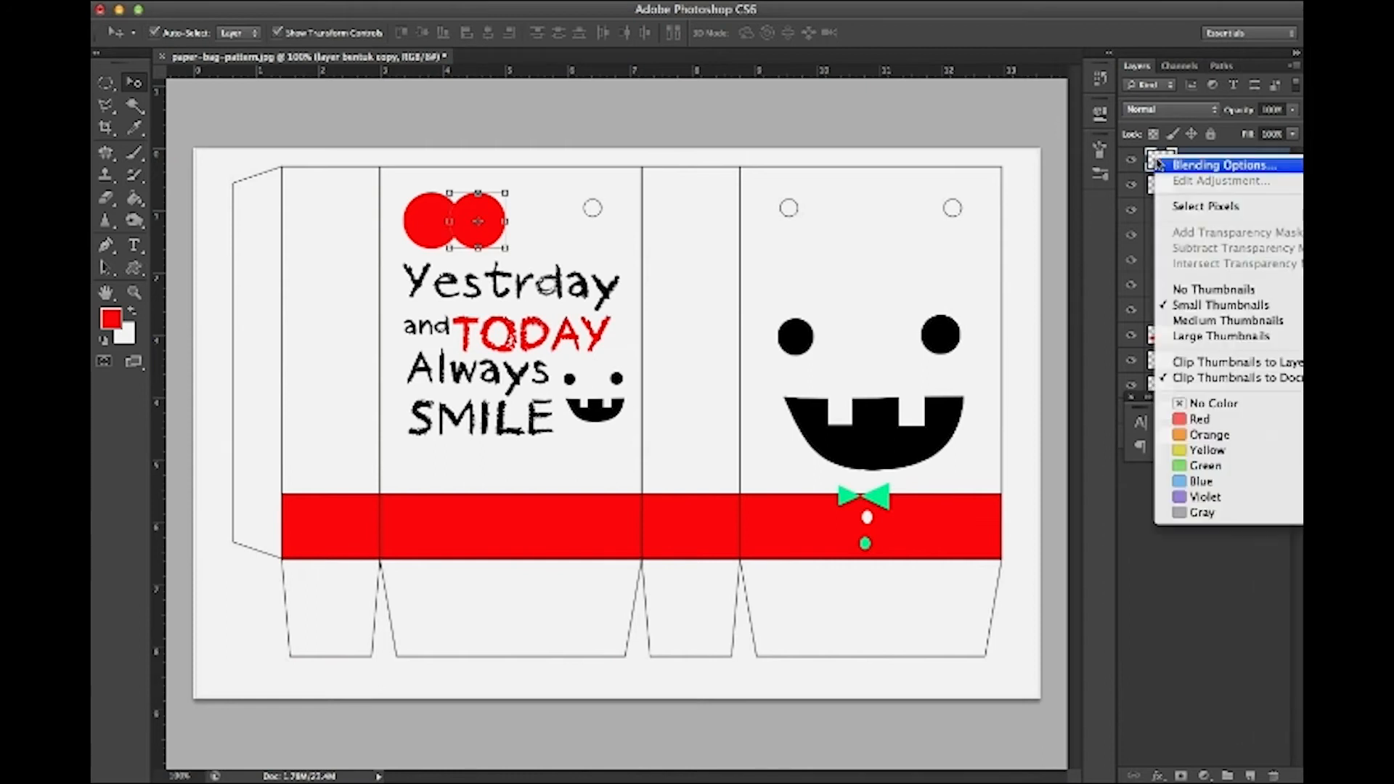
right_click(1205, 160)
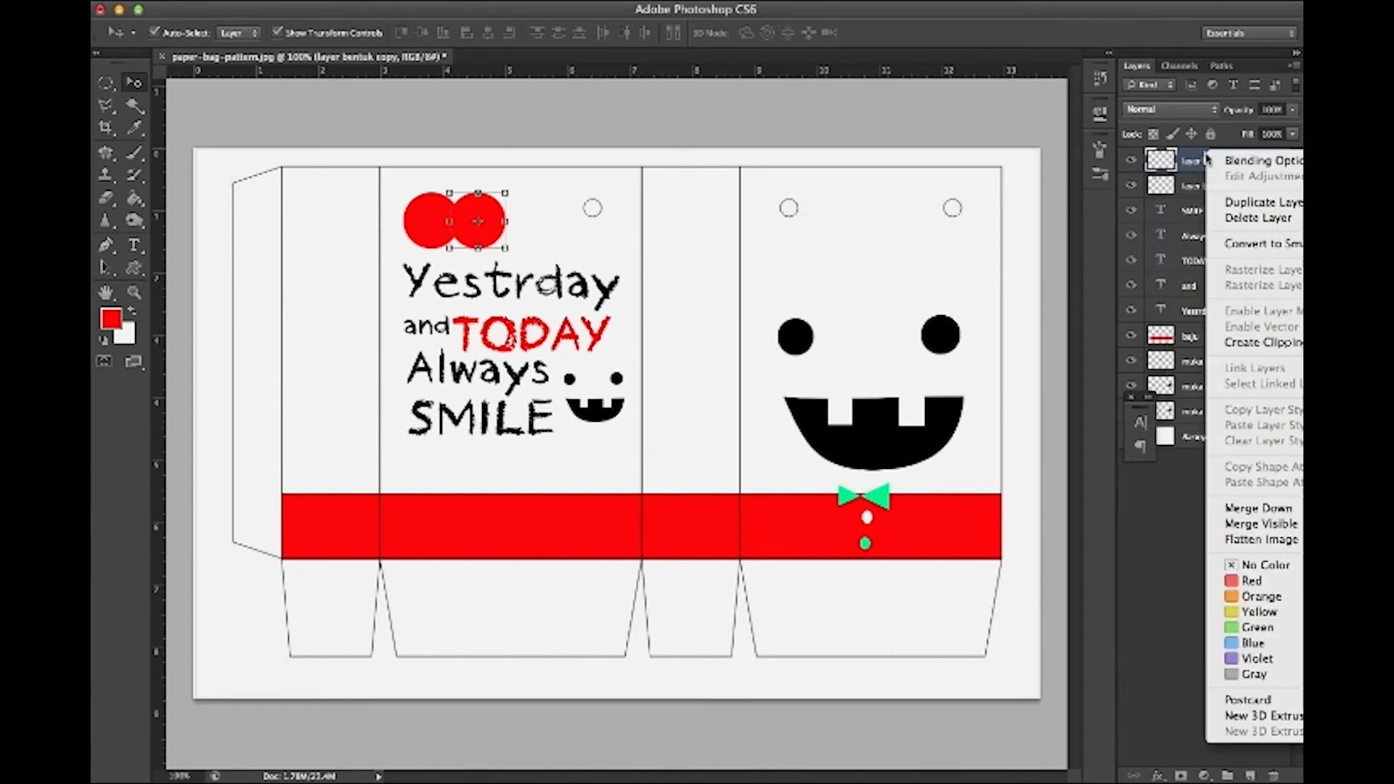
left_click(1260, 202)
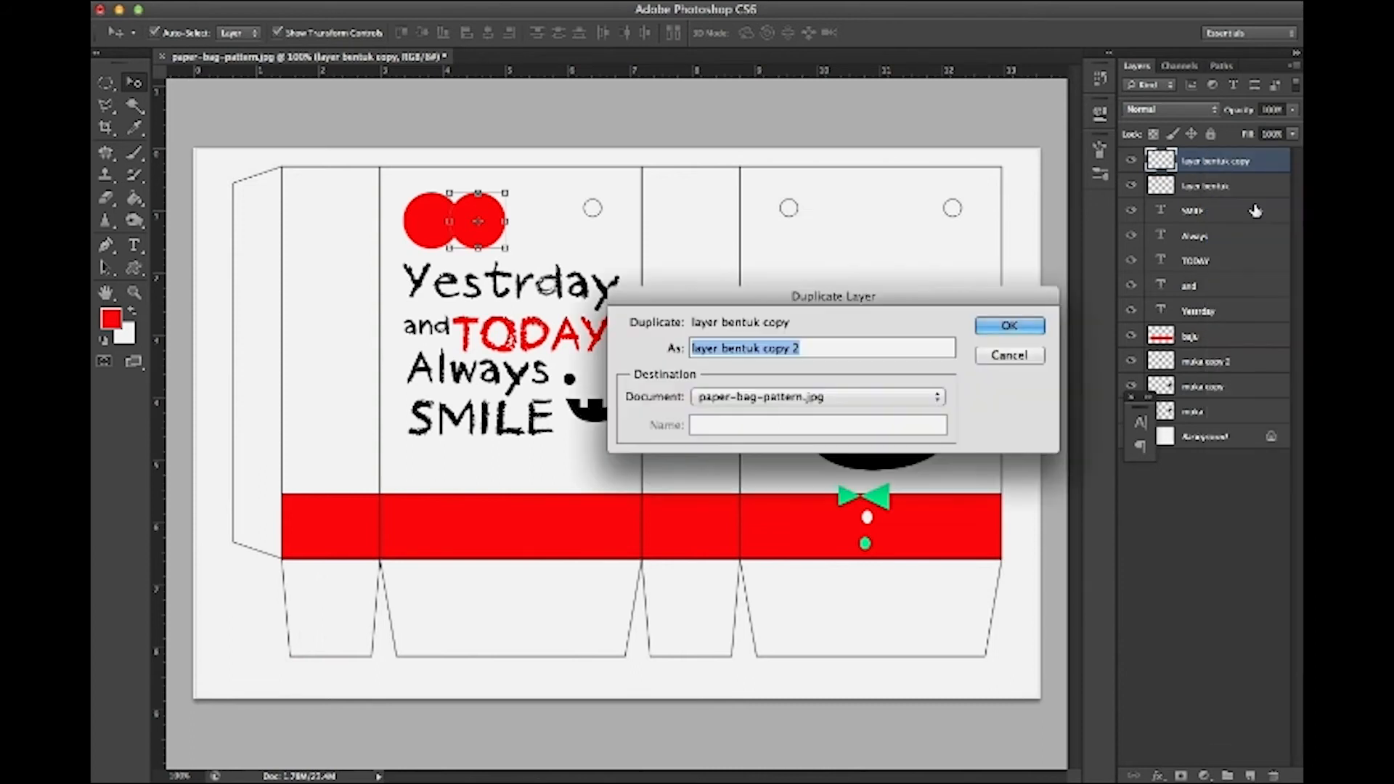
left_click(993, 330)
left_click_drag(474, 221, 587, 308)
Select all four red circle layers and enlarge them together to about 118%, spanning the width of "Yestrday".
scroll(573, 242, "down", 3)
key("super+plus")
key("super+plus")
key("super+plus")
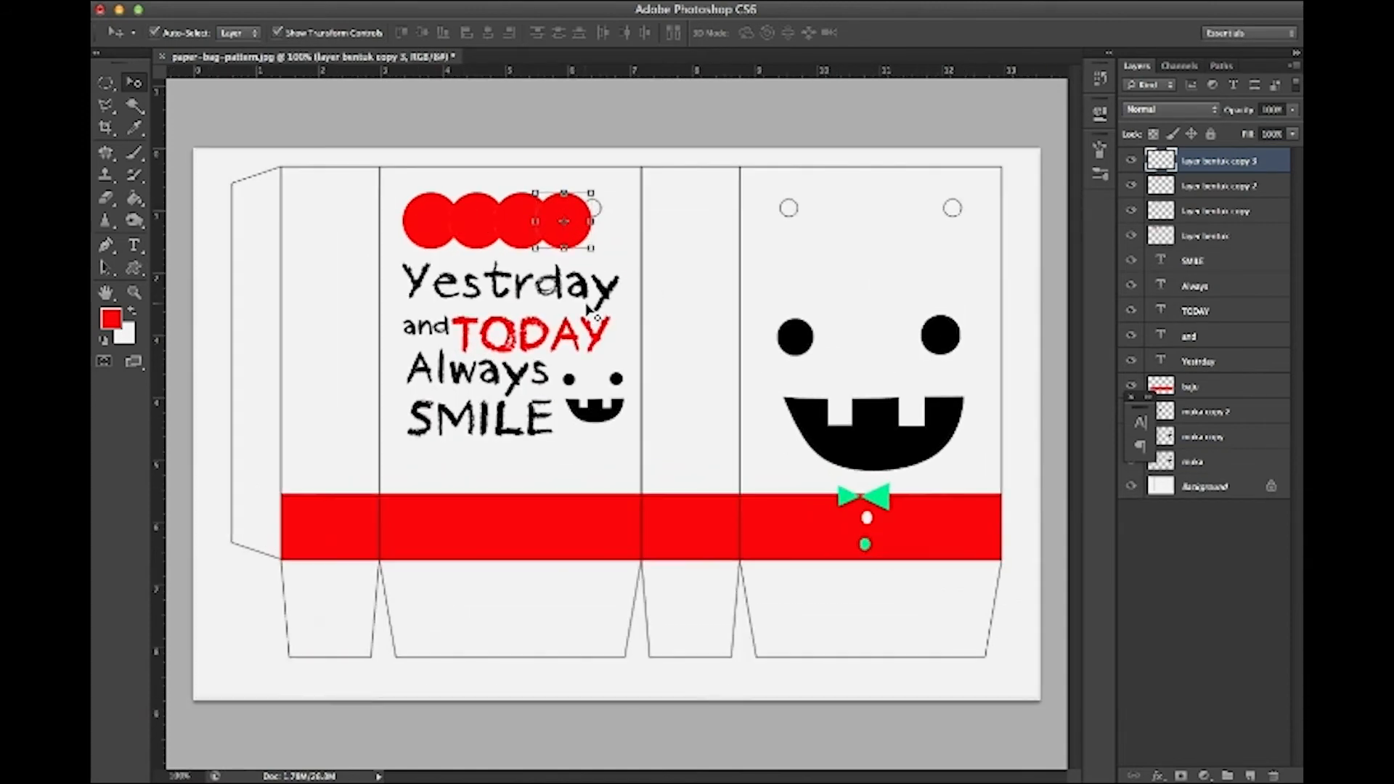
scroll(479, 209, "up", 5)
scroll(479, 209, "left", 3)
scroll(479, 209, "right", 1)
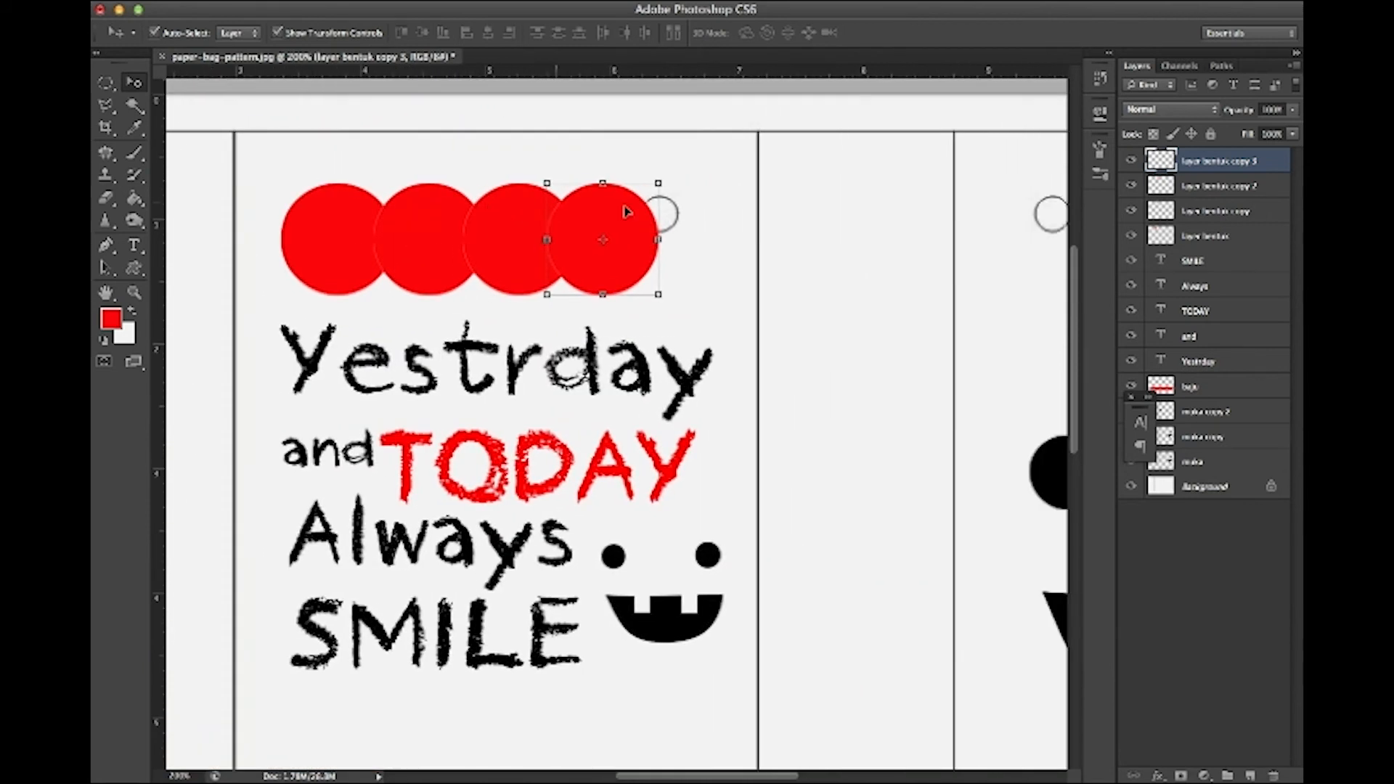
left_click(1234, 236, "shift")
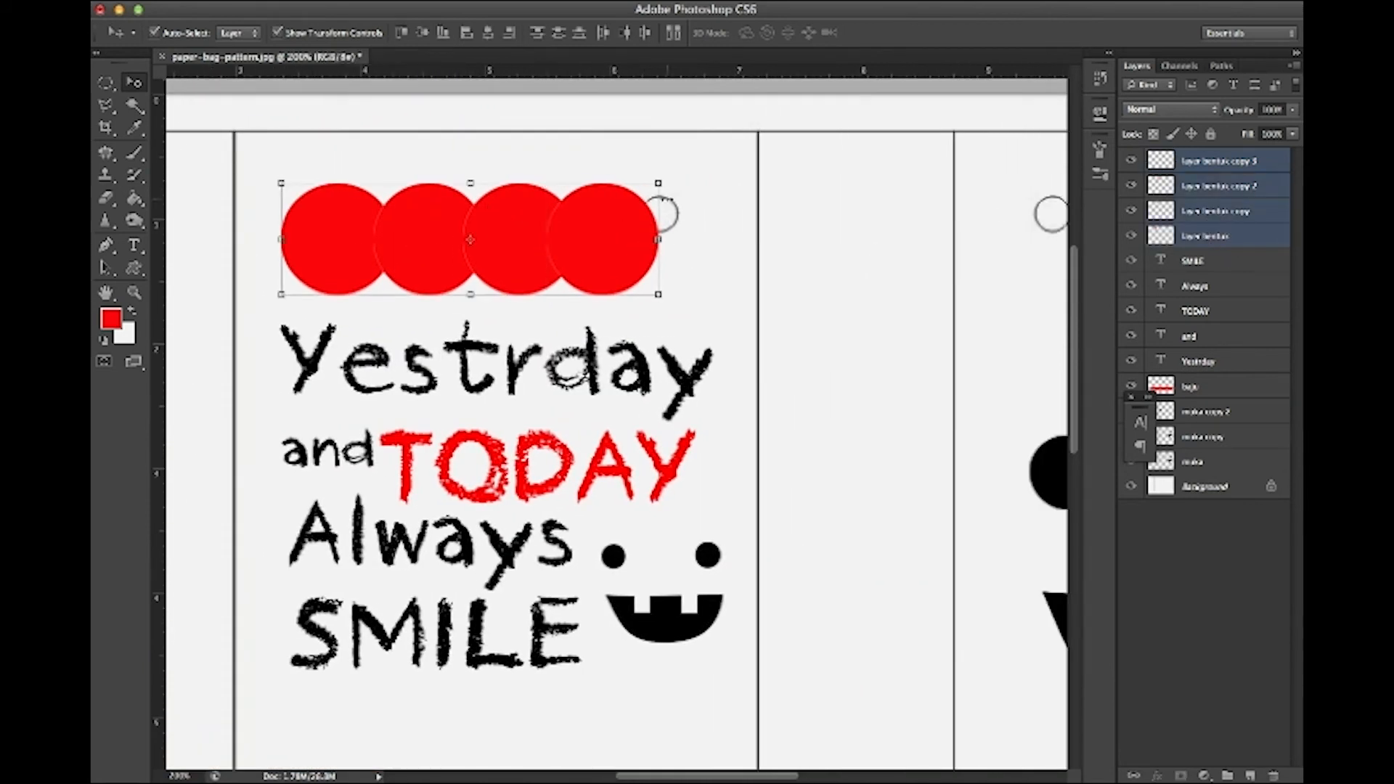
left_click_drag(658, 183, 725, 155)
left_click_drag(663, 227, 665, 231)
key("super+minus")
key("super+minus")
key("super+equal")
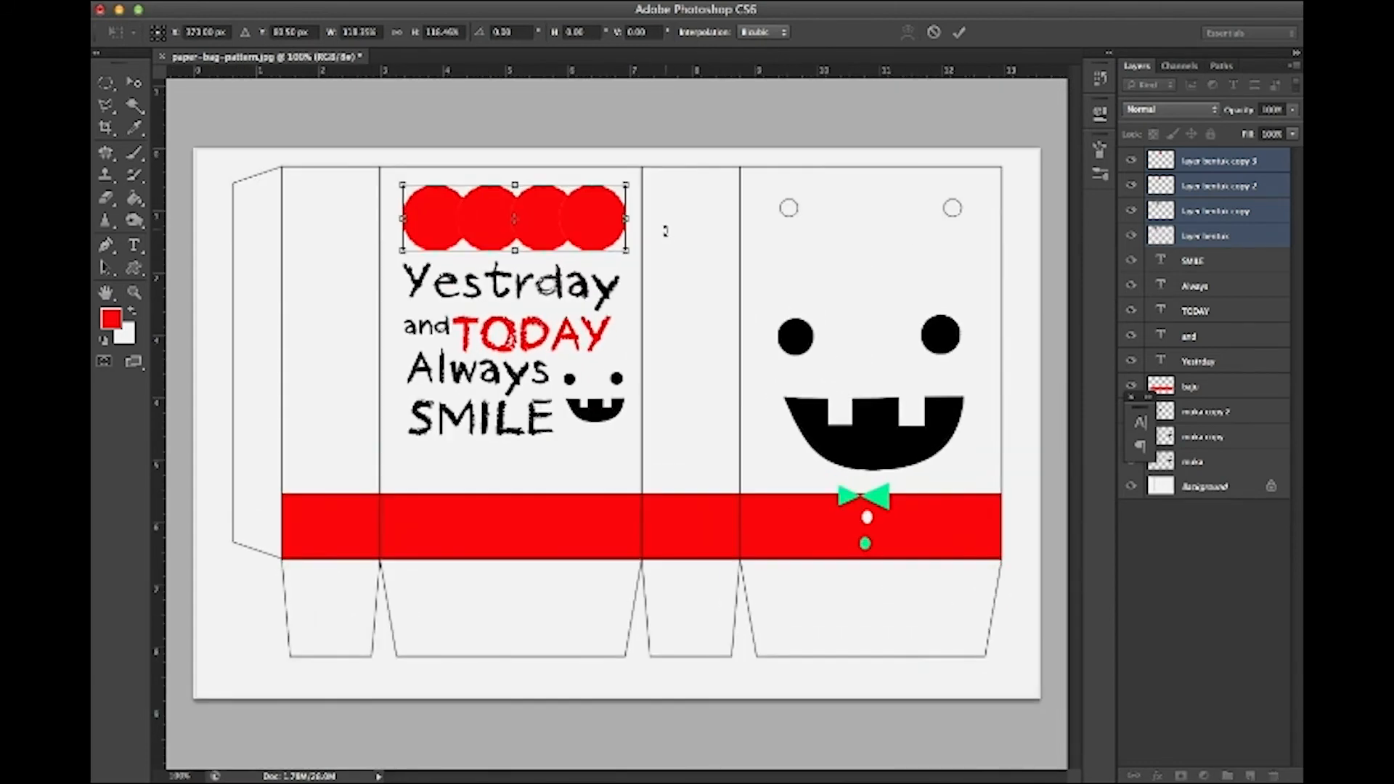
key("Return")
left_click(690, 125)
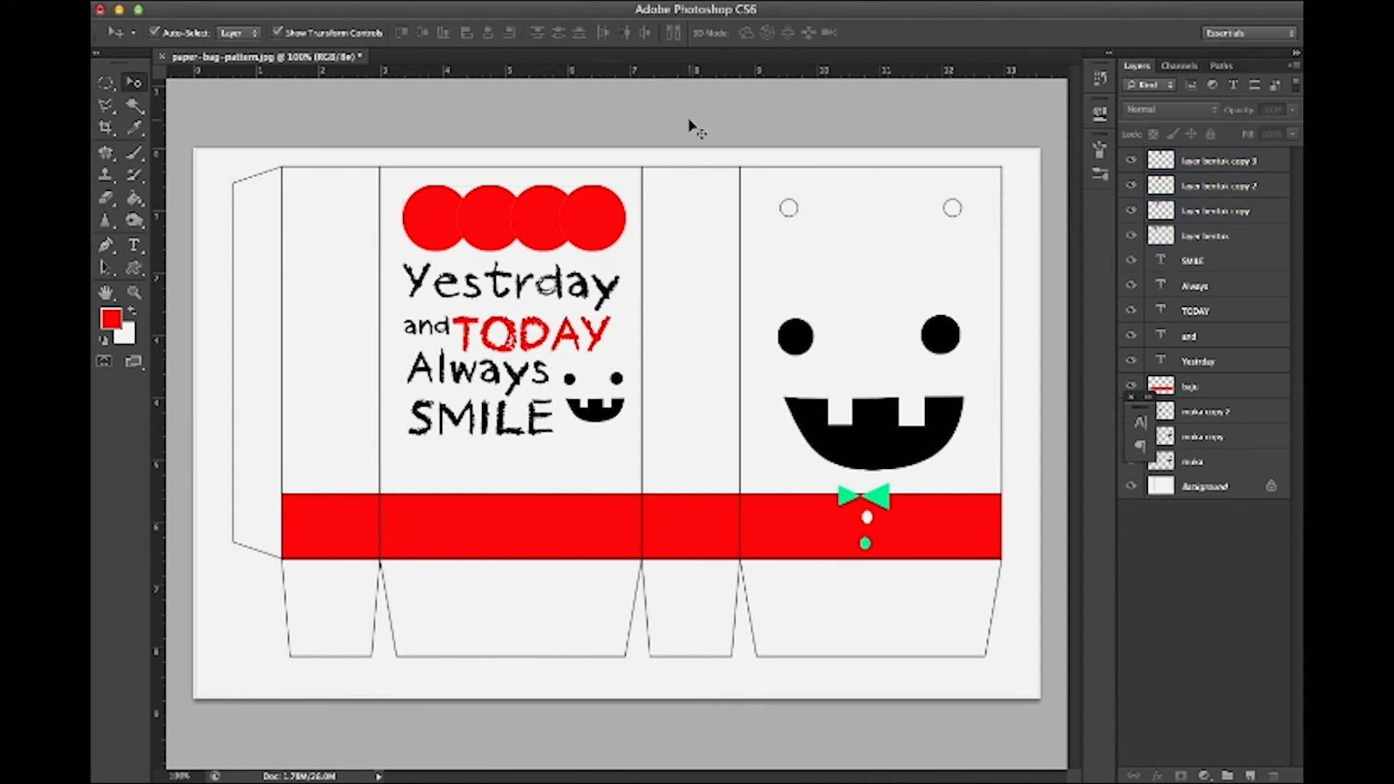